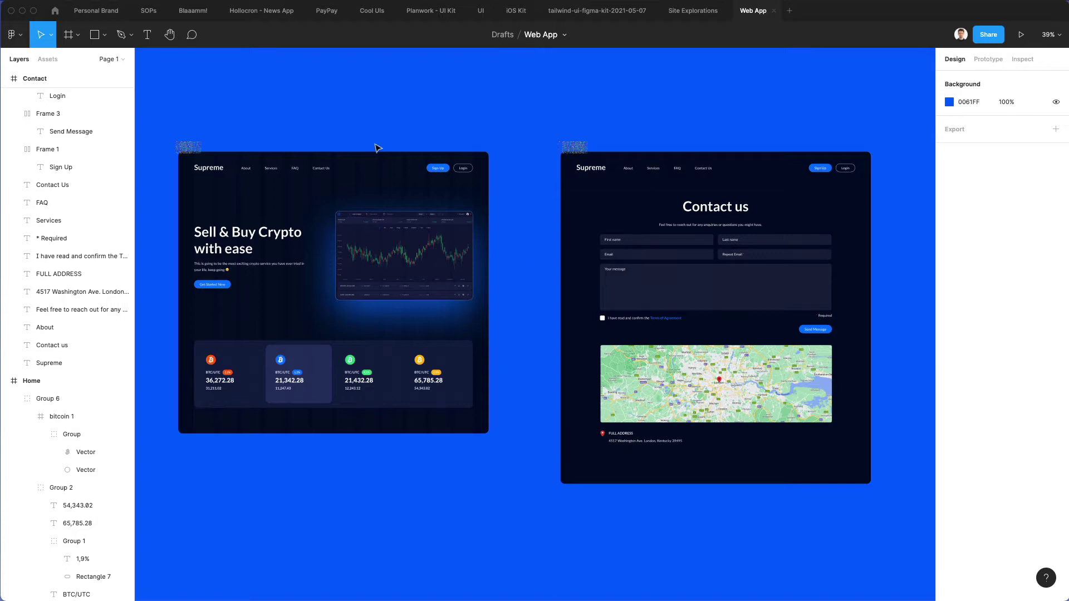
Duplicate the Home page frame beside the original.
{"action": "left_click", "coordinate": [191, 149]}
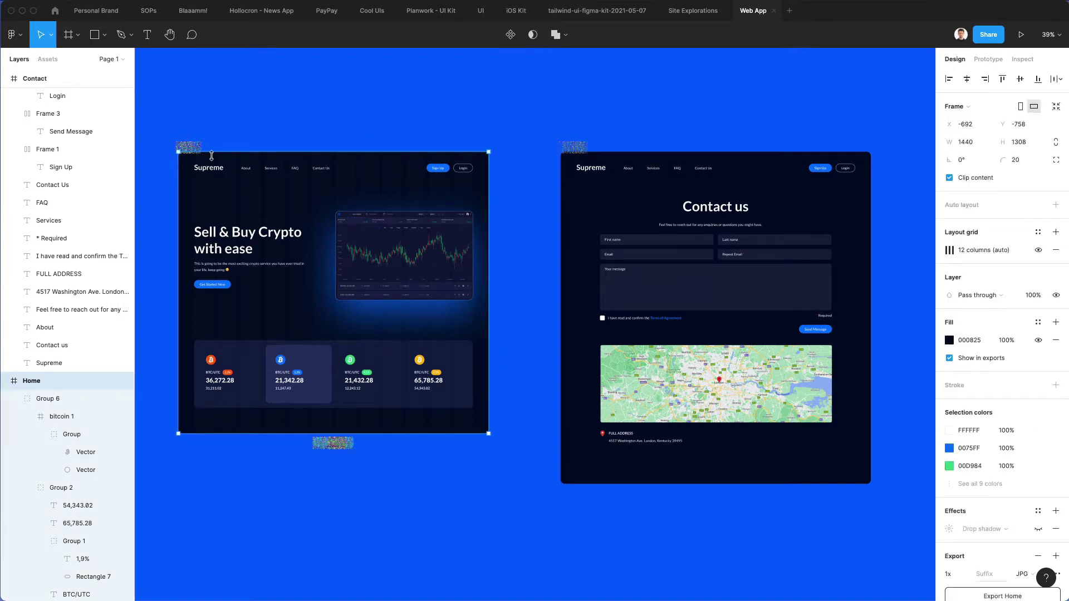
{"action": "left_click_drag", "start_coordinate": [325, 208], "coordinate": [851, 196]}
{"action": "scroll", "coordinate": [649, 129], "scroll_direction": "right", "scroll_amount": 3}
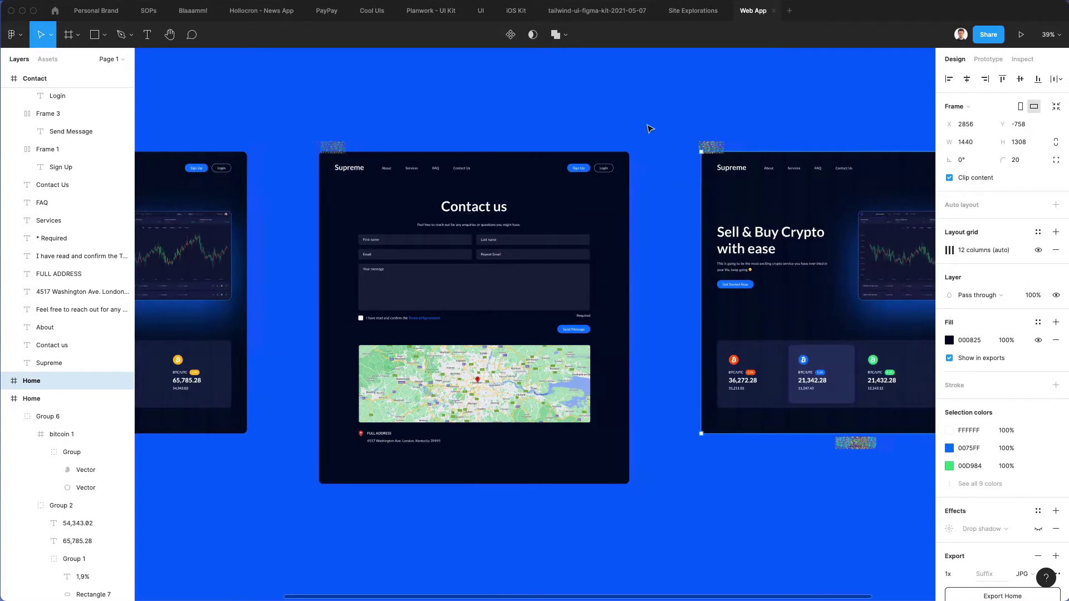
{"action": "left_click", "coordinate": [590, 111]}
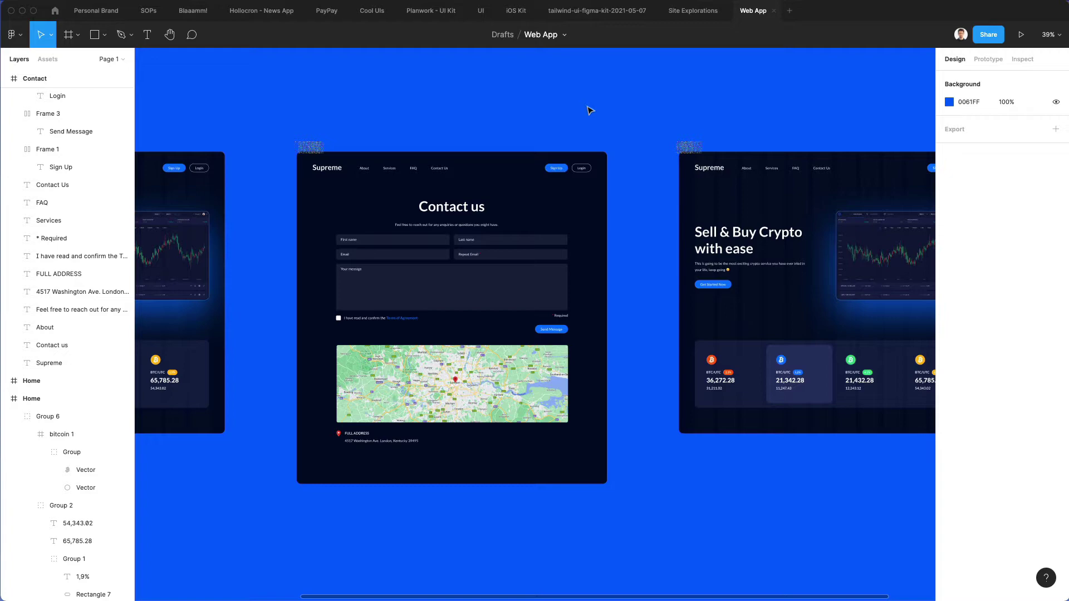
{"action": "scroll", "coordinate": [640, 98], "scroll_direction": "right", "scroll_amount": 3}
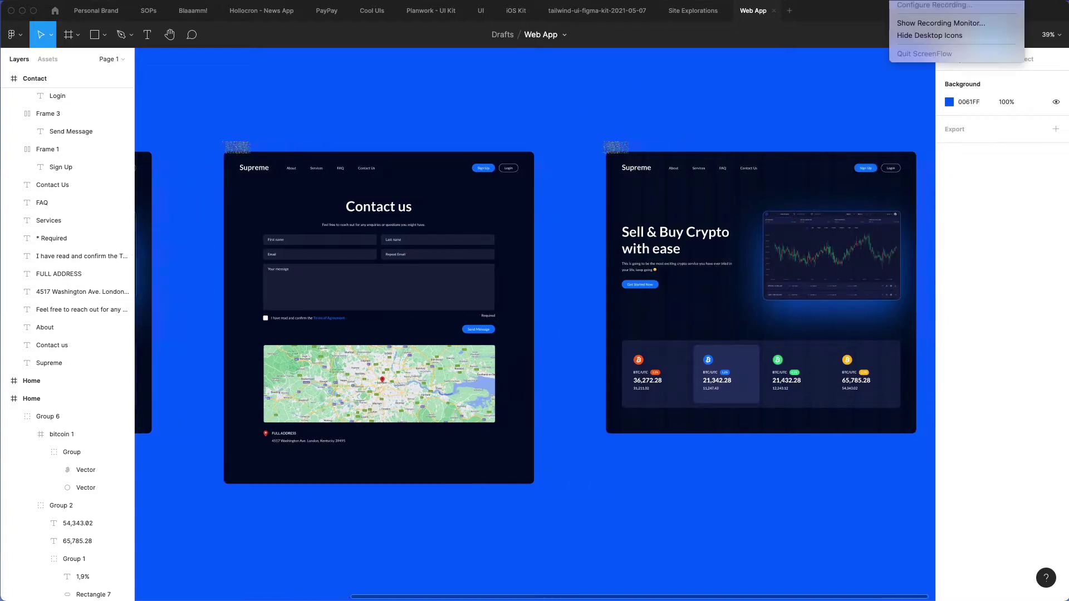
{"action": "scroll", "coordinate": [752, 111], "scroll_direction": "right", "scroll_amount": 5}
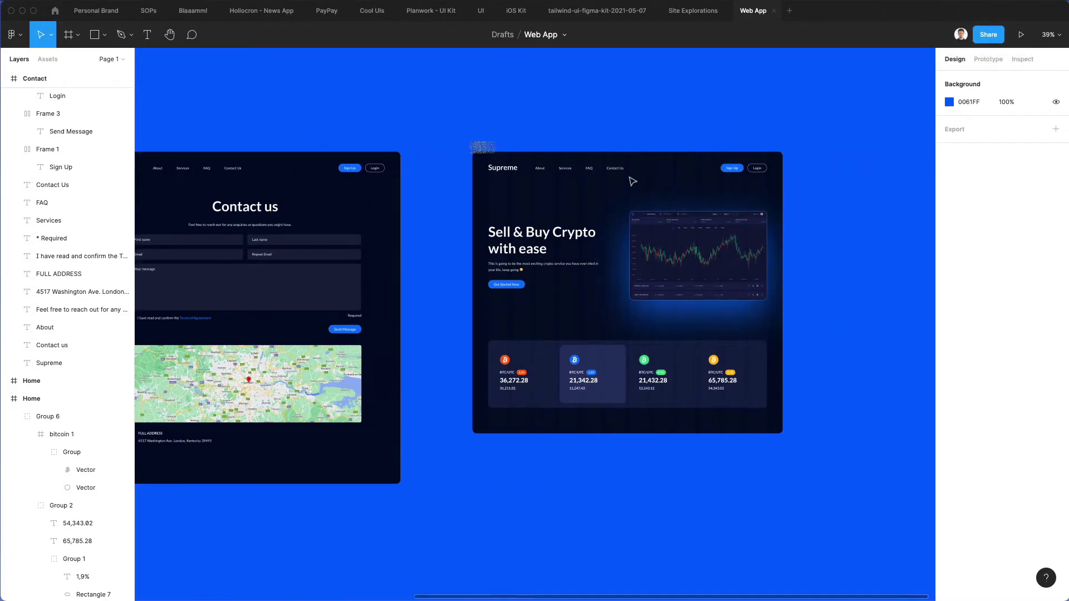
{"action": "scroll", "coordinate": [632, 181], "scroll_direction": "up", "scroll_amount": 5}
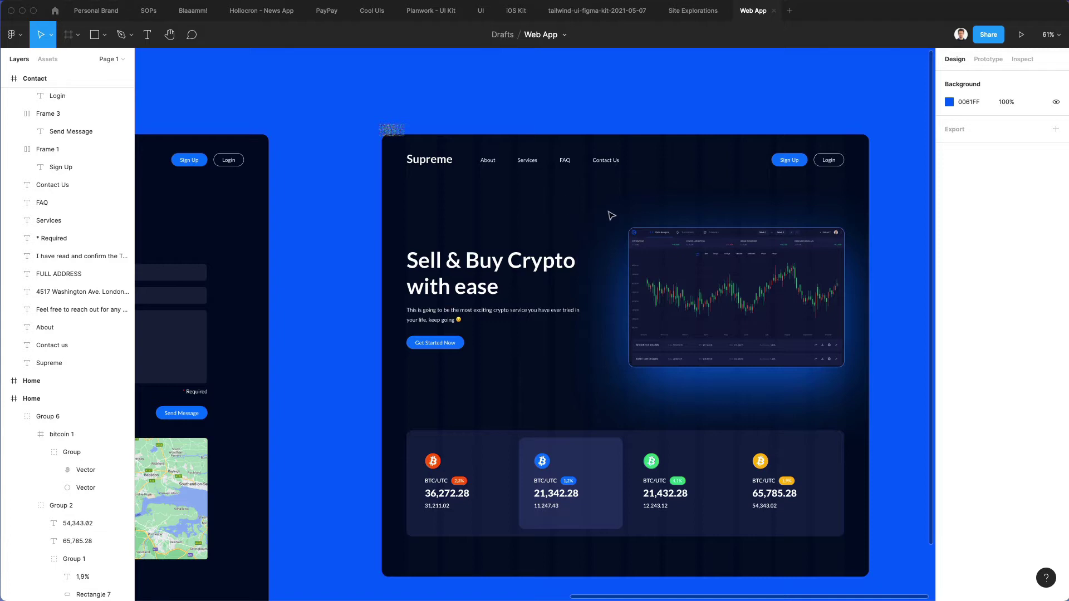
Delete the copy's chart image and four price cards, moving Rectangle 2 beside the headline.
{"action": "left_click", "coordinate": [780, 334]}
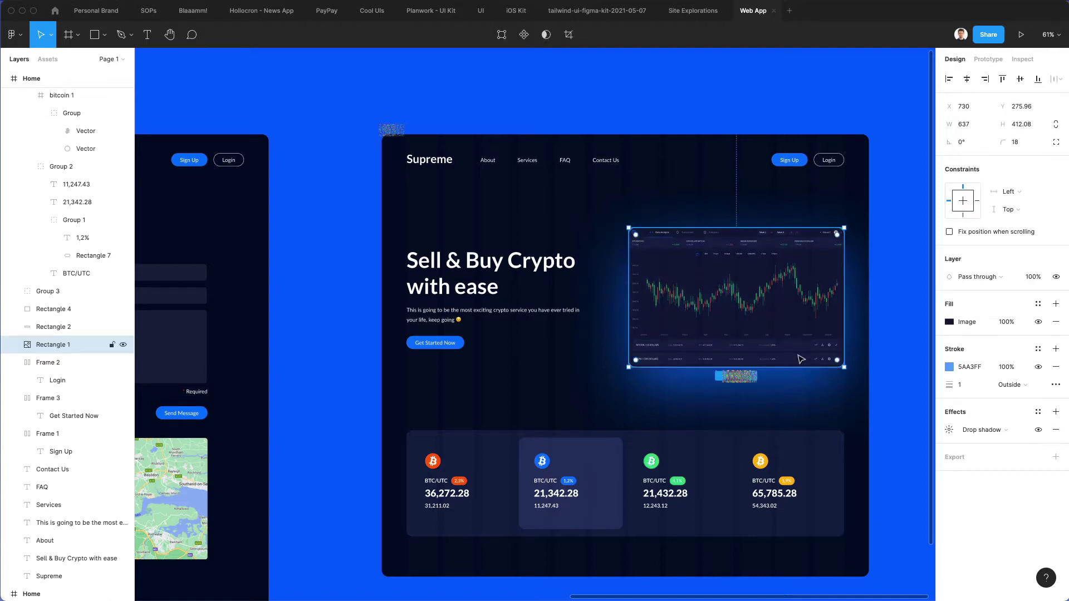
{"action": "key", "text": "Delete"}
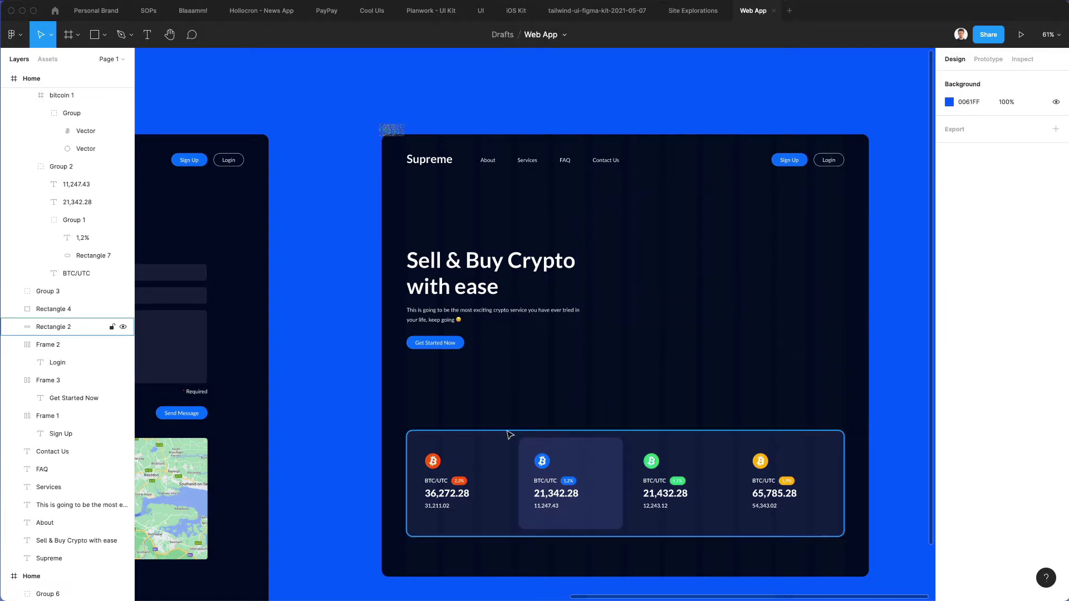
{"action": "left_click_drag", "start_coordinate": [479, 441], "coordinate": [692, 248]}
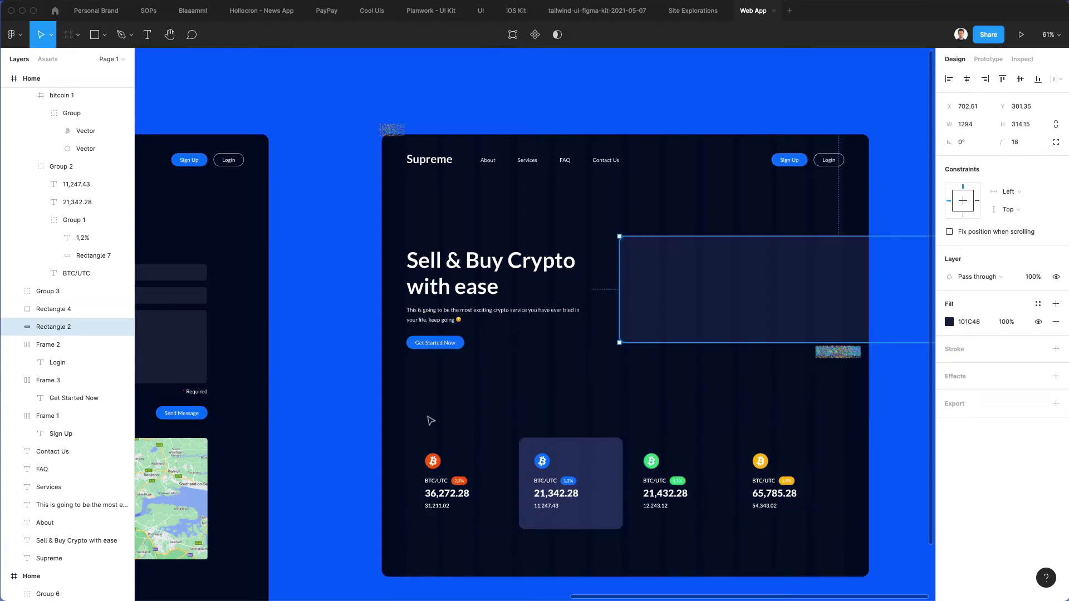
{"action": "left_click_drag", "start_coordinate": [414, 402], "coordinate": [859, 569]}
{"action": "key", "text": "Delete"}
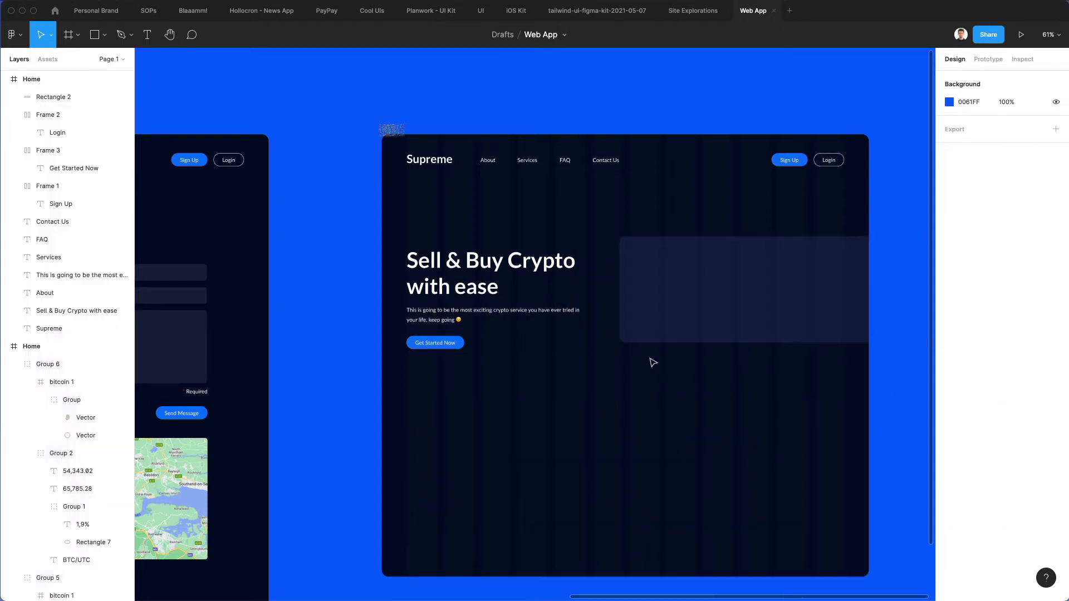
{"action": "scroll", "coordinate": [645, 363], "scroll_direction": "right", "scroll_amount": 5}
{"action": "scroll", "coordinate": [645, 363], "scroll_direction": "up", "scroll_amount": 2}
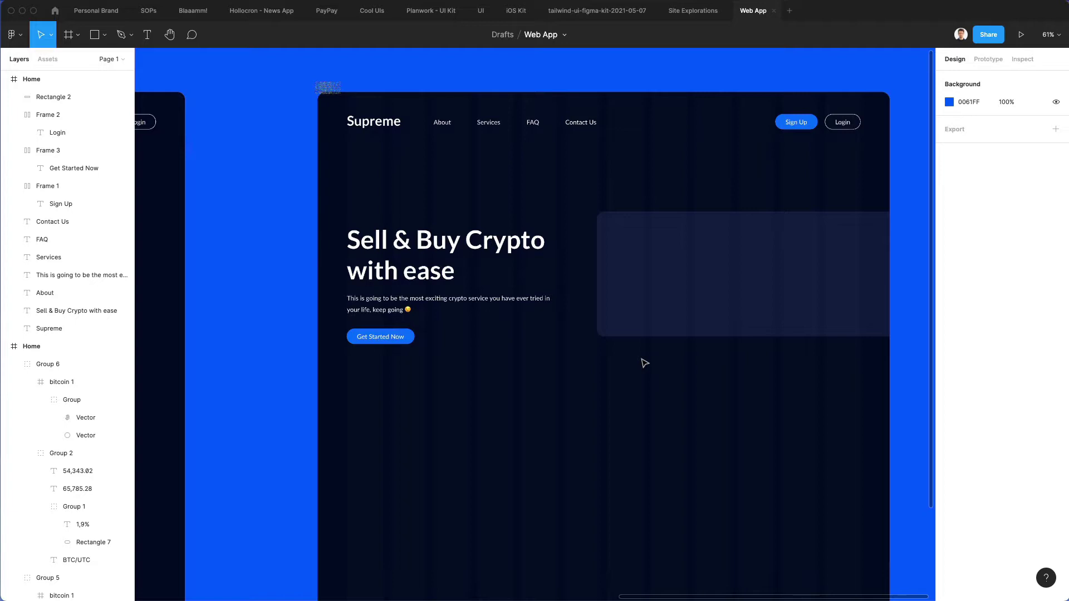
Change the headline text to 'Login' and move it higher up the page.
{"action": "left_click", "coordinate": [367, 245]}
{"action": "double_click", "coordinate": [367, 250]}
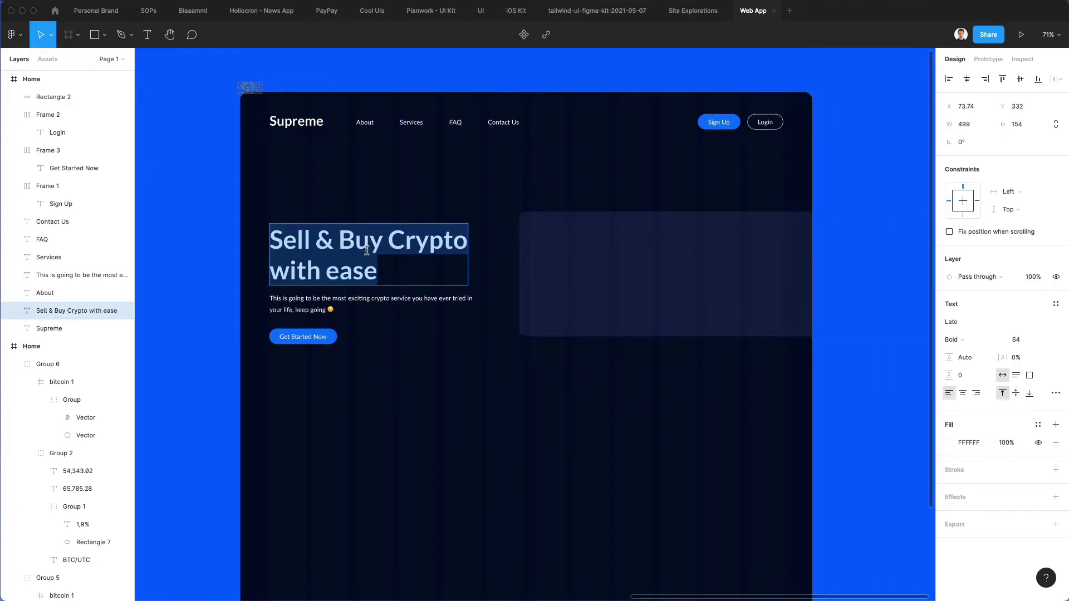
{"action": "type", "text": "Login"}
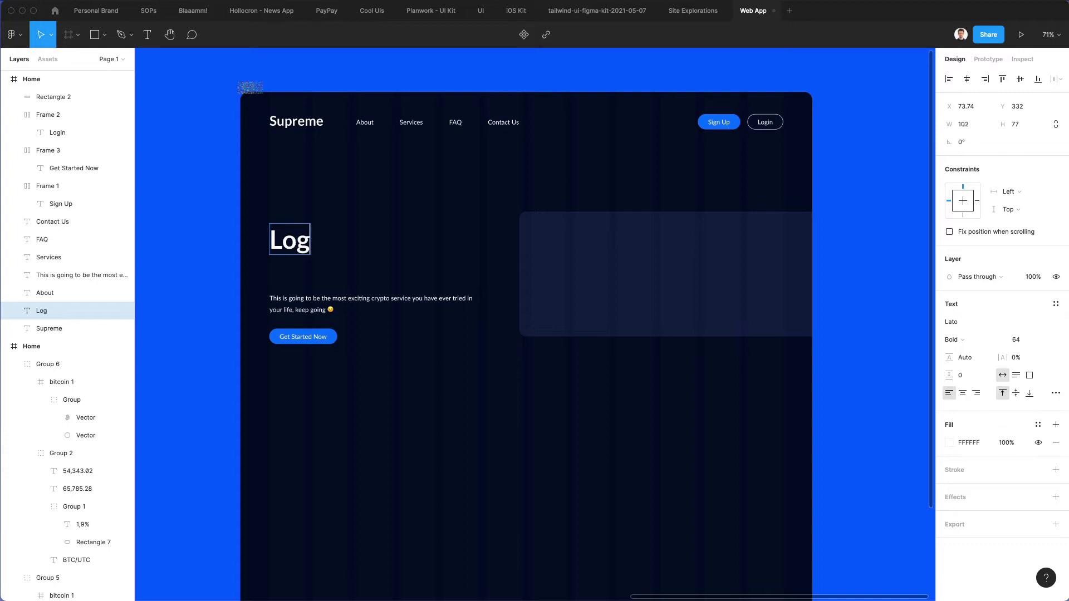
{"action": "left_click", "coordinate": [361, 263]}
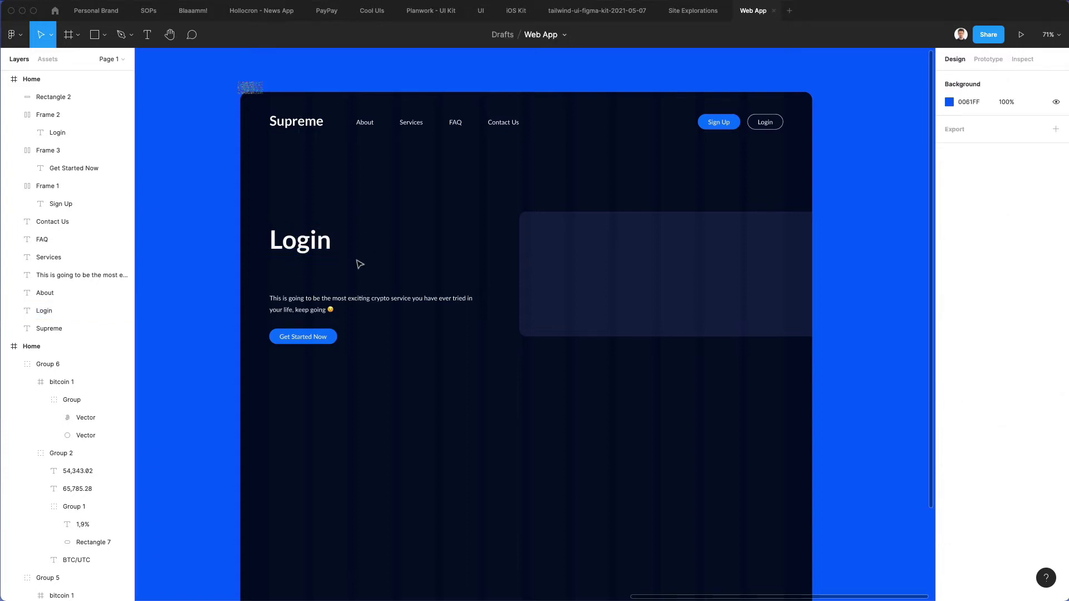
{"action": "left_click_drag", "start_coordinate": [324, 245], "coordinate": [325, 203]}
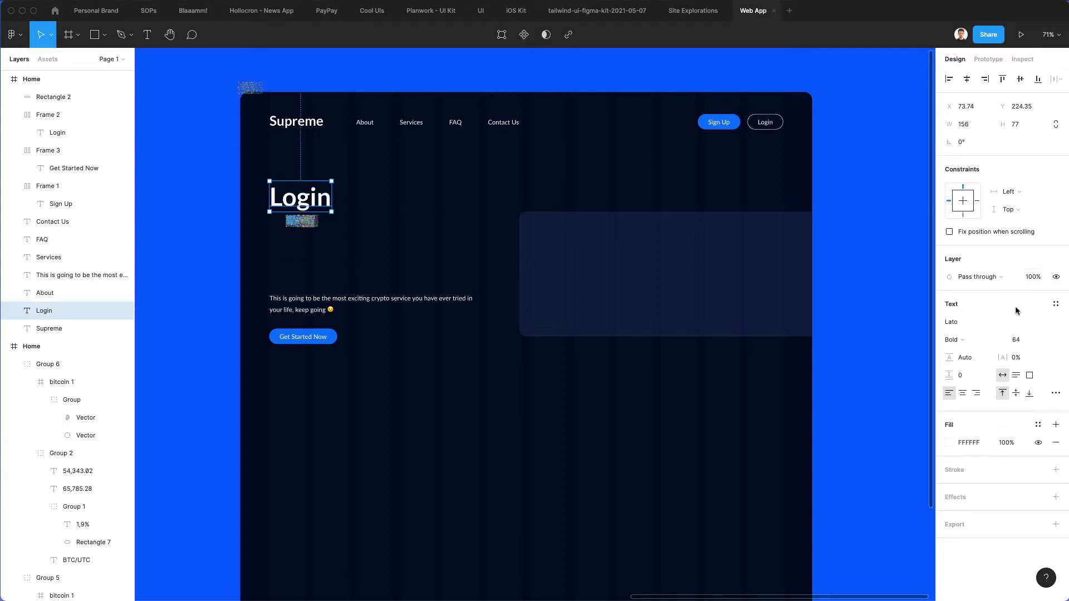
Set the Login heading's font size to 54.
{"action": "left_click", "coordinate": [1020, 341]}
{"action": "type", "text": "54"}
{"action": "key", "text": "Return"}
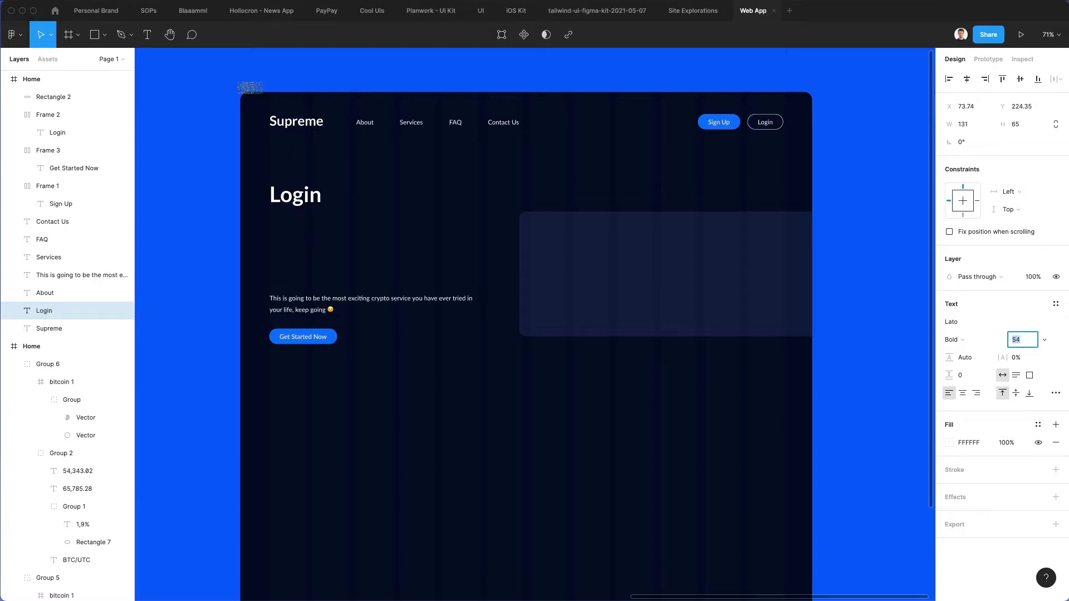
{"action": "left_click", "coordinate": [461, 157]}
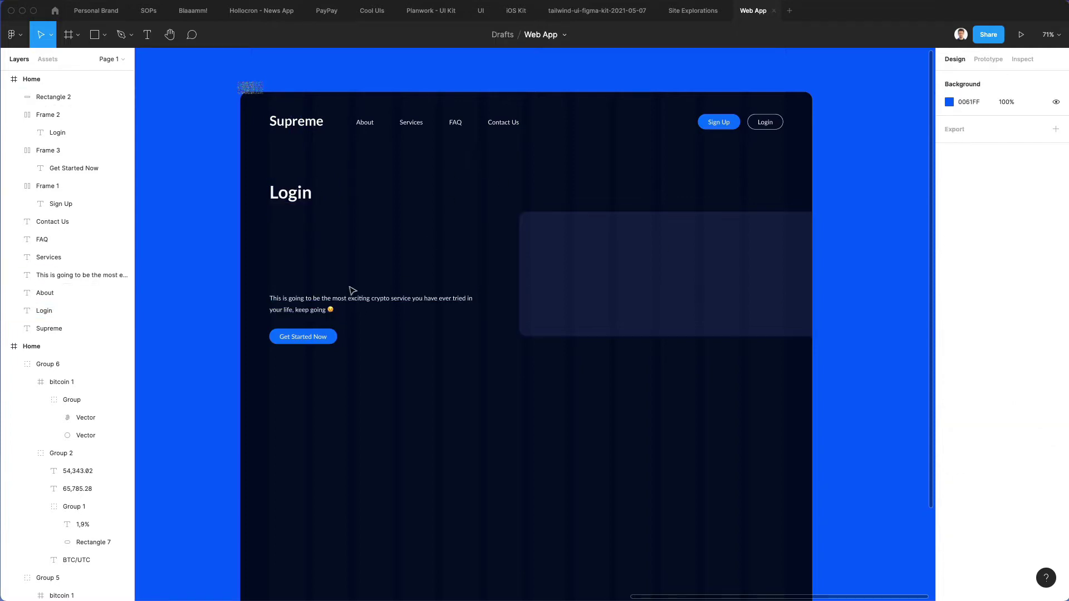
Remove the button's auto layout and move the tagline below the button under Login.
{"action": "left_click_drag", "start_coordinate": [352, 291], "coordinate": [350, 215]}
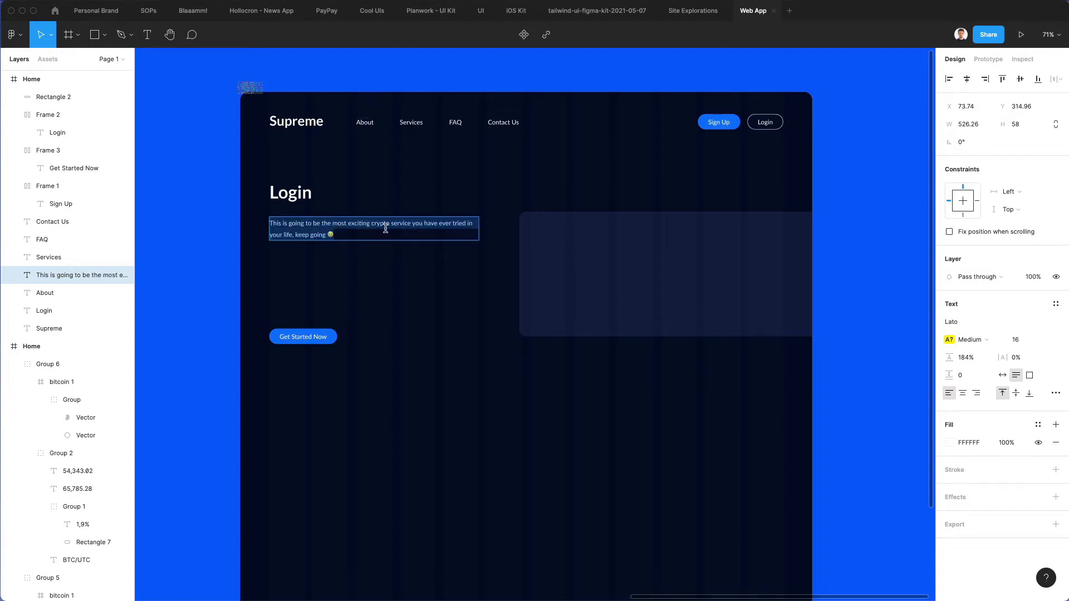
{"action": "left_click_drag", "start_coordinate": [322, 340], "coordinate": [322, 261]}
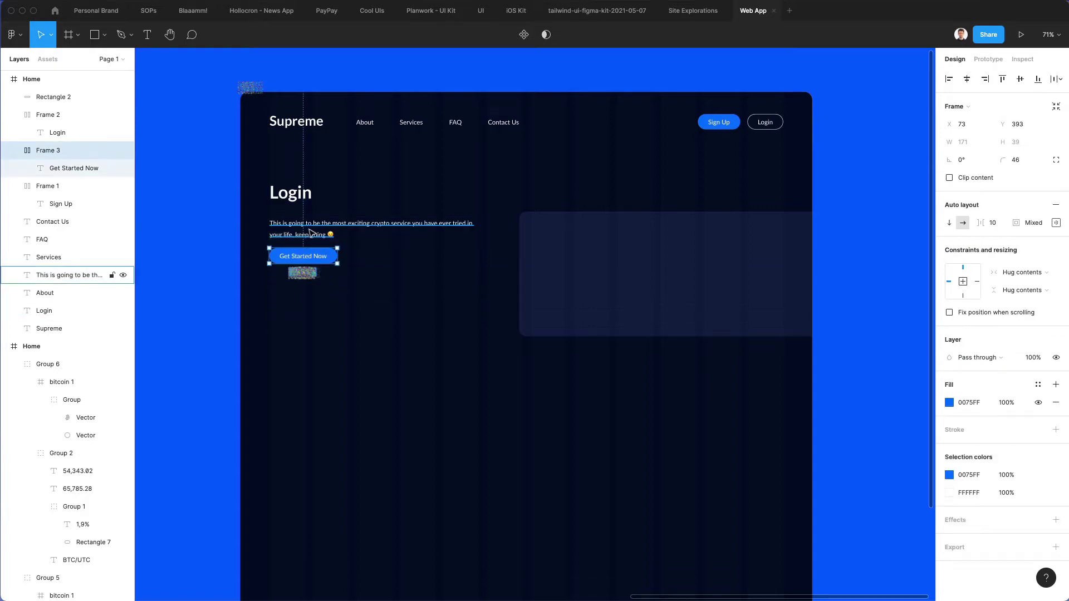
{"action": "key", "text": "shift+alt+a"}
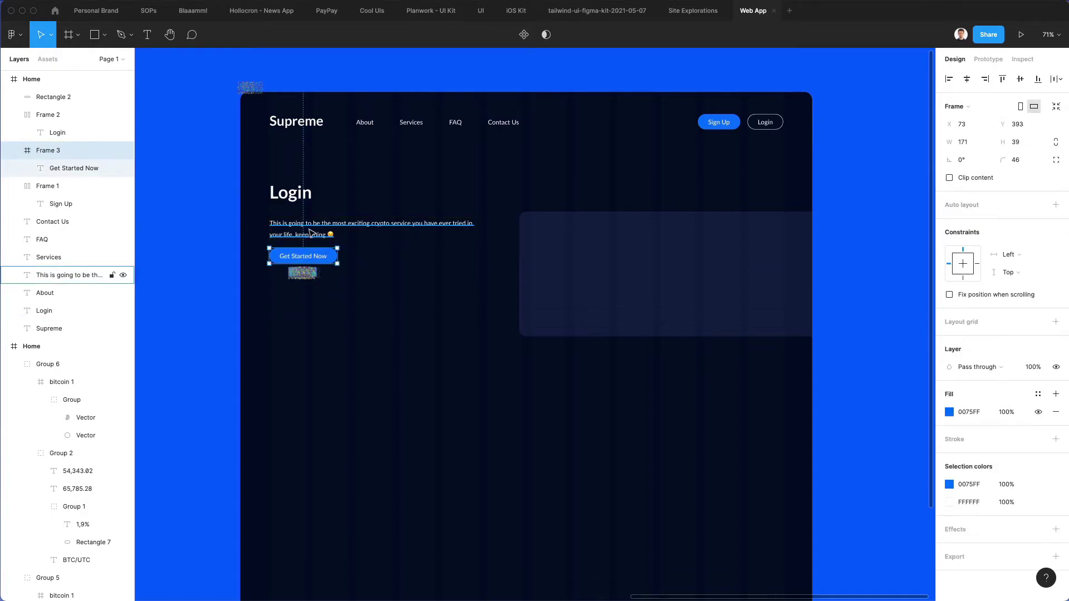
{"action": "left_click", "coordinate": [311, 232]}
{"action": "left_click", "coordinate": [301, 257]}
{"action": "scroll", "coordinate": [307, 241], "scroll_direction": "up", "scroll_amount": 5}
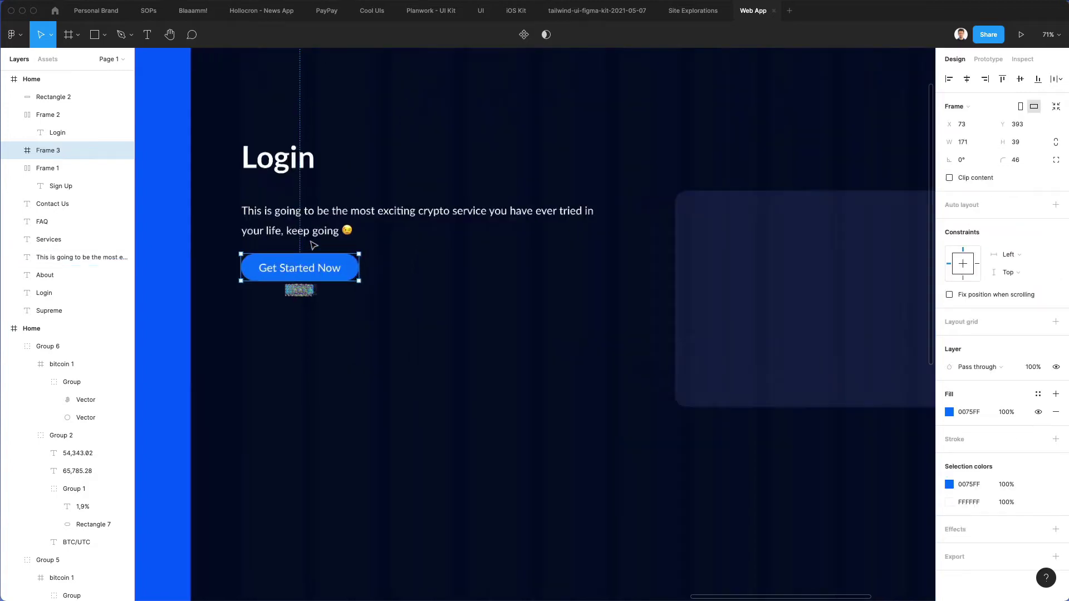
{"action": "key", "text": "Escape"}
{"action": "left_click", "coordinate": [289, 281]}
{"action": "left_click", "coordinate": [303, 208]}
{"action": "key", "text": "shift+Down"}
{"action": "key", "text": "shift+Down"}
{"action": "key", "text": "shift+Down"}
{"action": "key", "text": "shift+Down"}
{"action": "key", "text": "shift+Down"}
{"action": "key", "text": "shift+Down"}
{"action": "key", "text": "shift+Down"}
{"action": "key", "text": "shift+Down"}
{"action": "key", "text": "shift+Down"}
{"action": "key", "text": "shift+Down"}
{"action": "key", "text": "shift+Down"}
{"action": "key", "text": "shift+Down"}
{"action": "key", "text": "shift+Down"}
{"action": "key", "text": "shift+Down"}
{"action": "key", "text": "shift+Down"}
{"action": "key", "text": "shift+Down"}
{"action": "key", "text": "shift+Down"}
{"action": "key", "text": "shift+Down"}
{"action": "key", "text": "shift+Down"}
{"action": "key", "text": "shift+Down"}
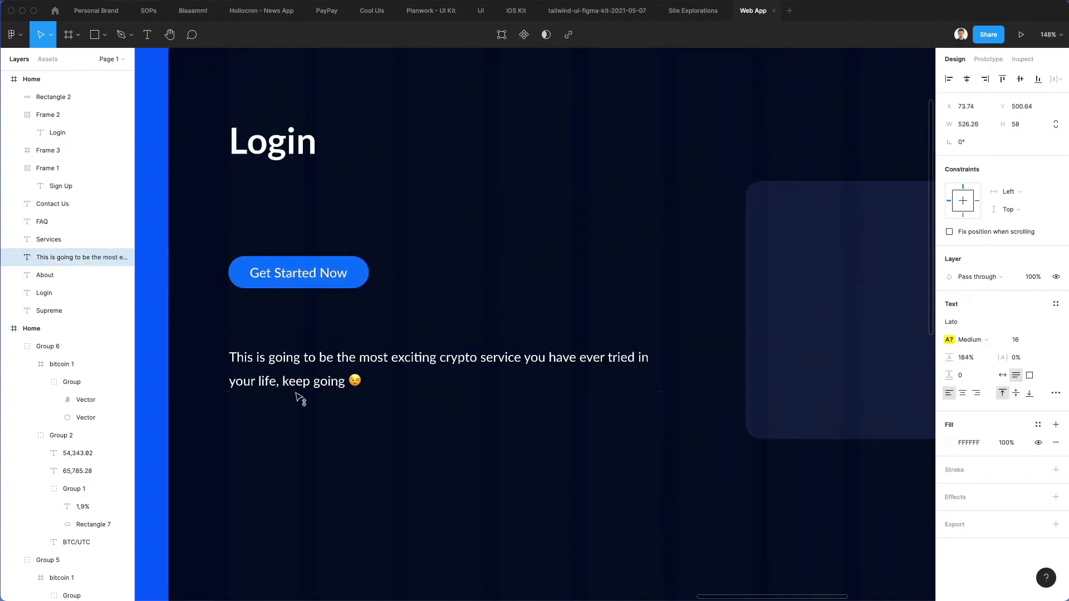
{"action": "left_click_drag", "start_coordinate": [306, 286], "coordinate": [310, 246]}
Relabel the Get Started Now button as 'Login' and select it.
{"action": "double_click", "coordinate": [309, 234]}
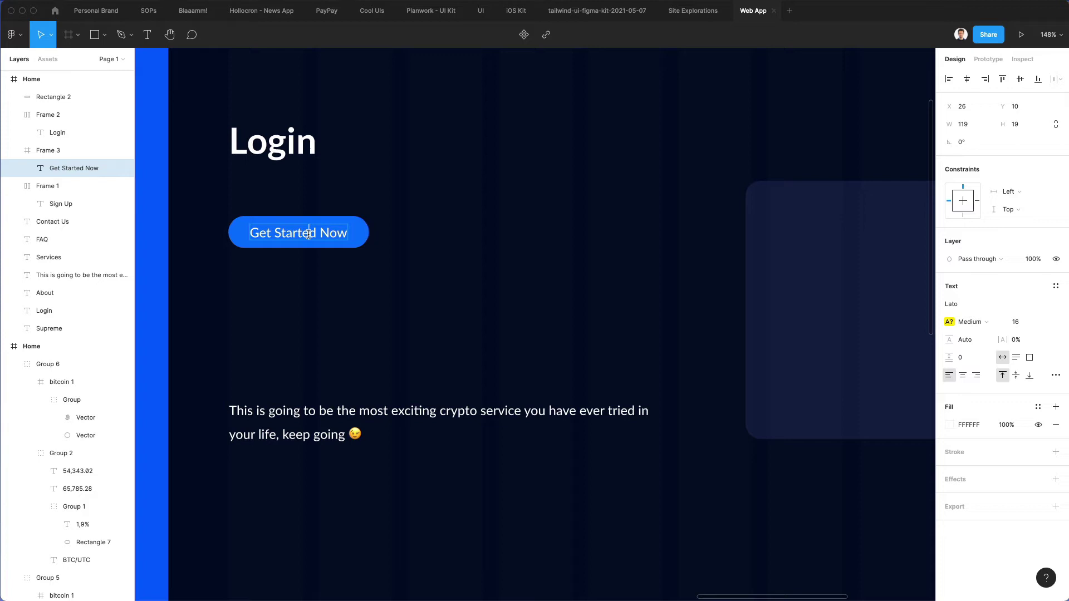
{"action": "key", "text": "Return"}
{"action": "type", "text": "L"}
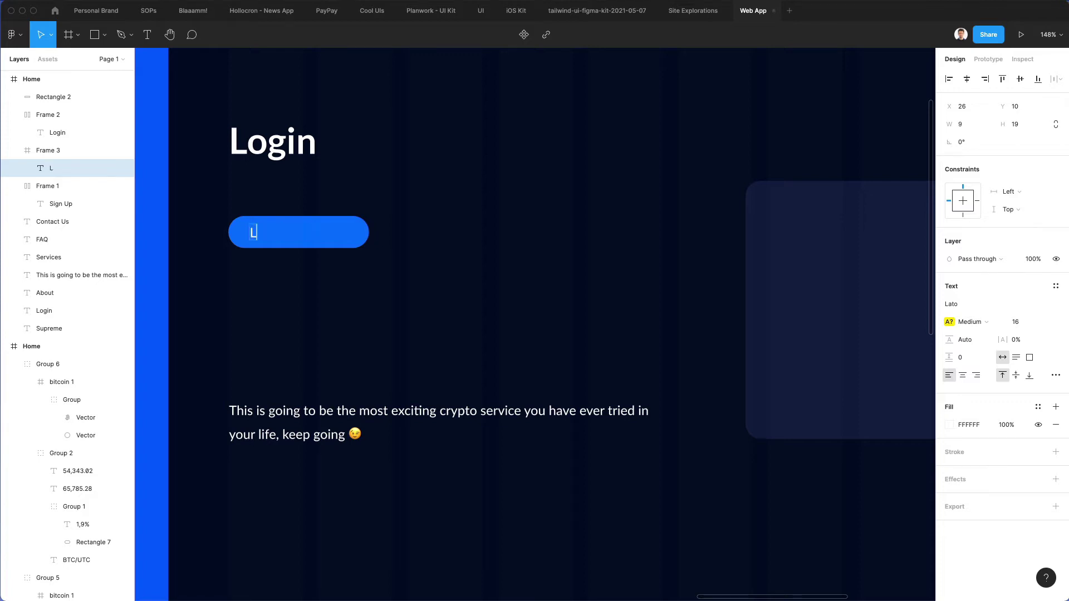
{"action": "type", "text": "ogin"}
{"action": "left_click_drag", "start_coordinate": [421, 195], "coordinate": [237, 270]}
Draw a new rectangle below the Login button.
{"action": "key", "text": "Delete"}
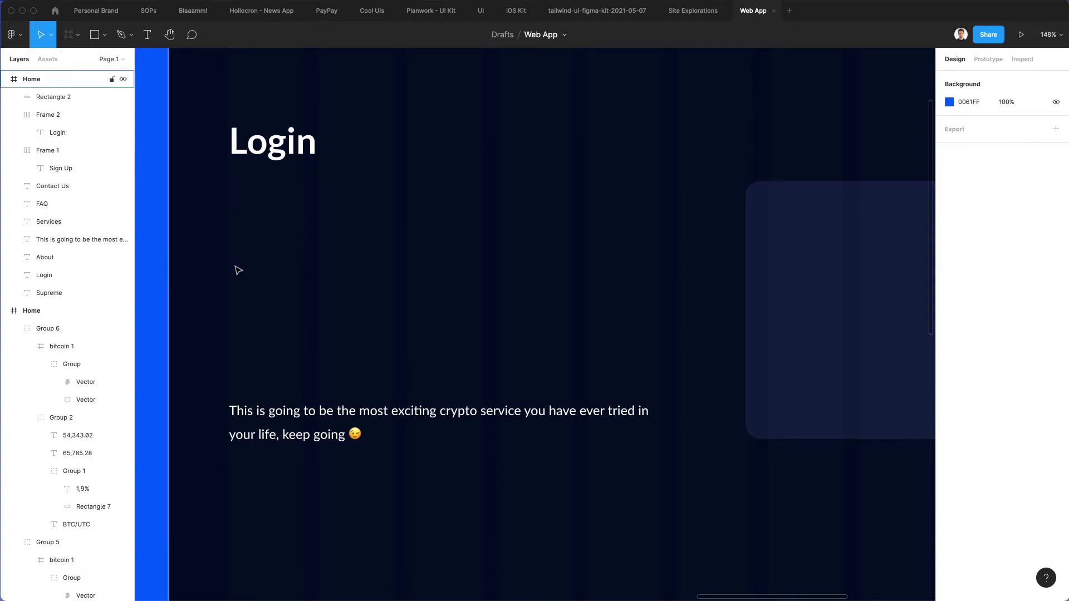
{"action": "key", "text": "super+z"}
{"action": "left_click", "coordinate": [429, 210]}
{"action": "key", "text": "r"}
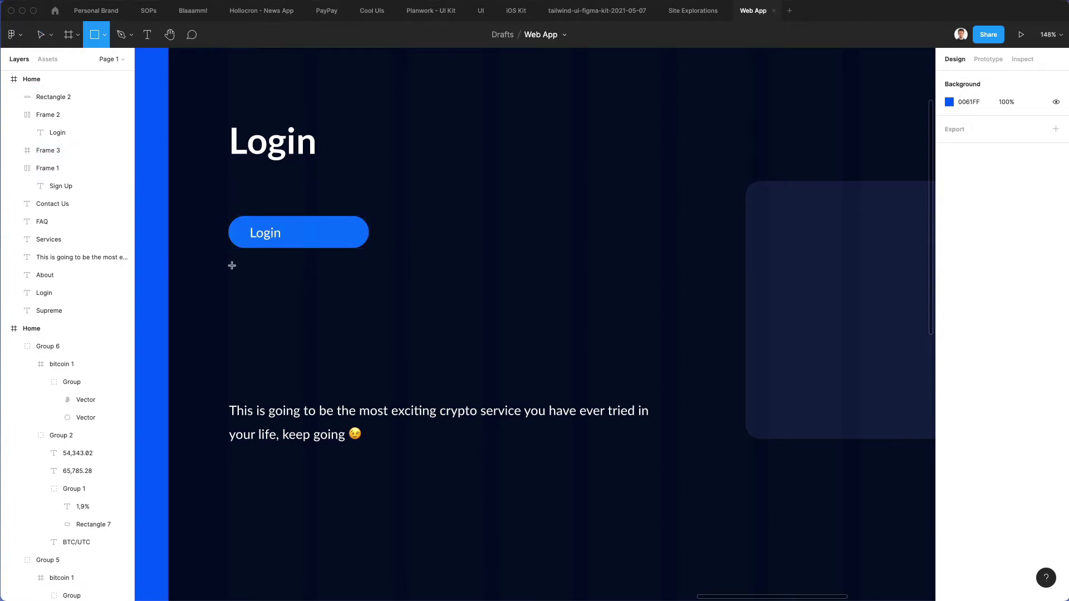
{"action": "mouse_move", "coordinate": [232, 265]}
{"action": "left_mouse_down"}
{"action": "mouse_move", "coordinate": [471, 317]}
{"action": "mouse_move", "coordinate": [574, 306]}
{"action": "mouse_move", "coordinate": [473, 316]}
{"action": "mouse_move", "coordinate": [493, 317]}
{"action": "mouse_move", "coordinate": [483, 315]}
{"action": "left_mouse_up"}
{"action": "left_click", "coordinate": [499, 306]}
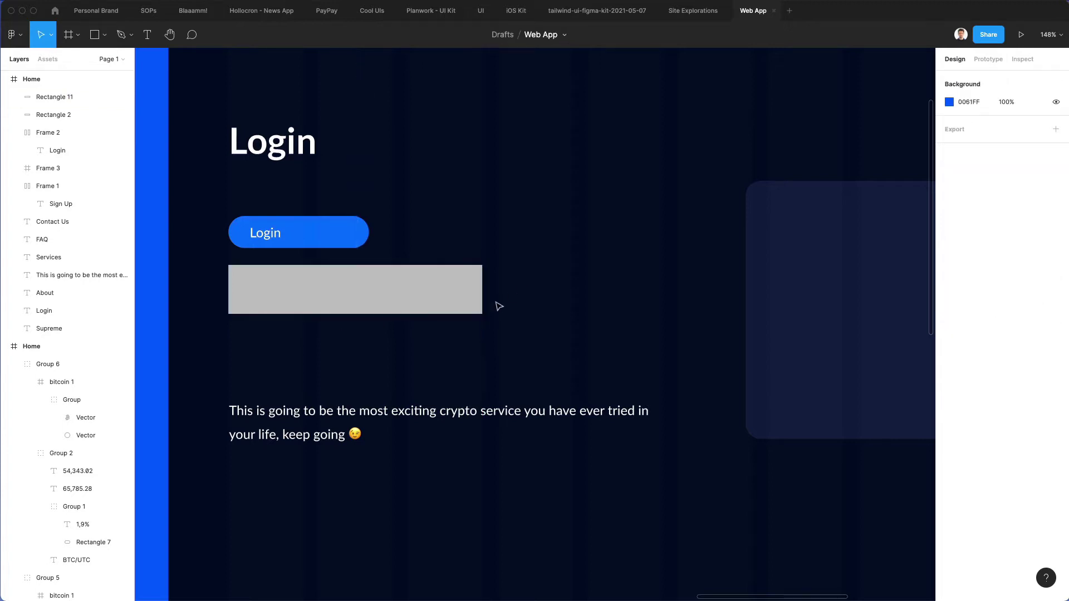
{"action": "left_click", "coordinate": [327, 301]}
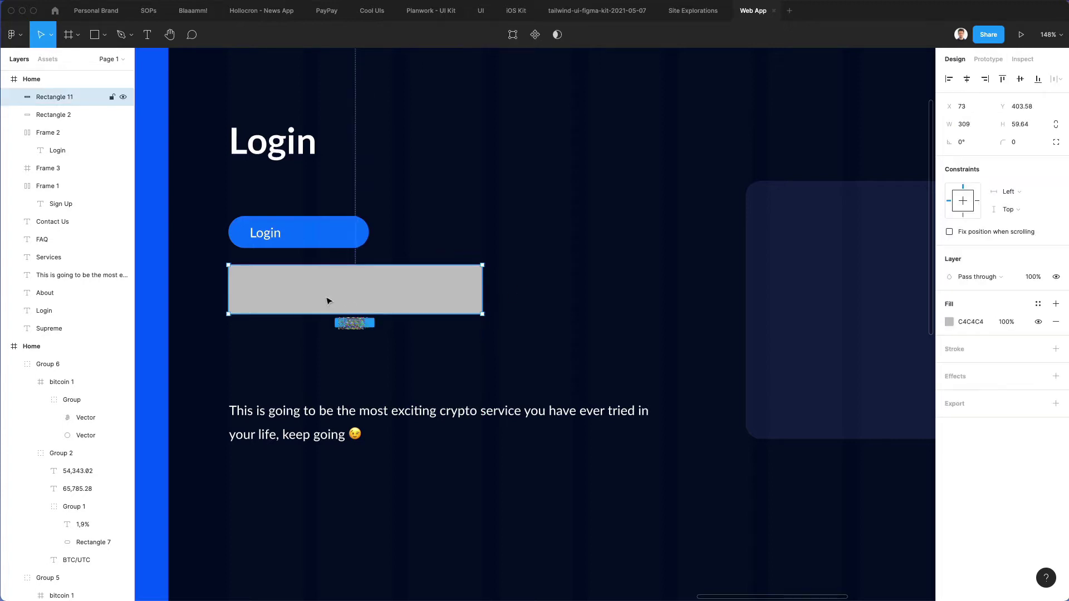
Give the rectangle a white FFF fill.
{"action": "left_click", "coordinate": [949, 322]}
{"action": "type", "text": "fff"}
{"action": "key", "text": "Return"}
{"action": "left_click", "coordinate": [604, 194]}
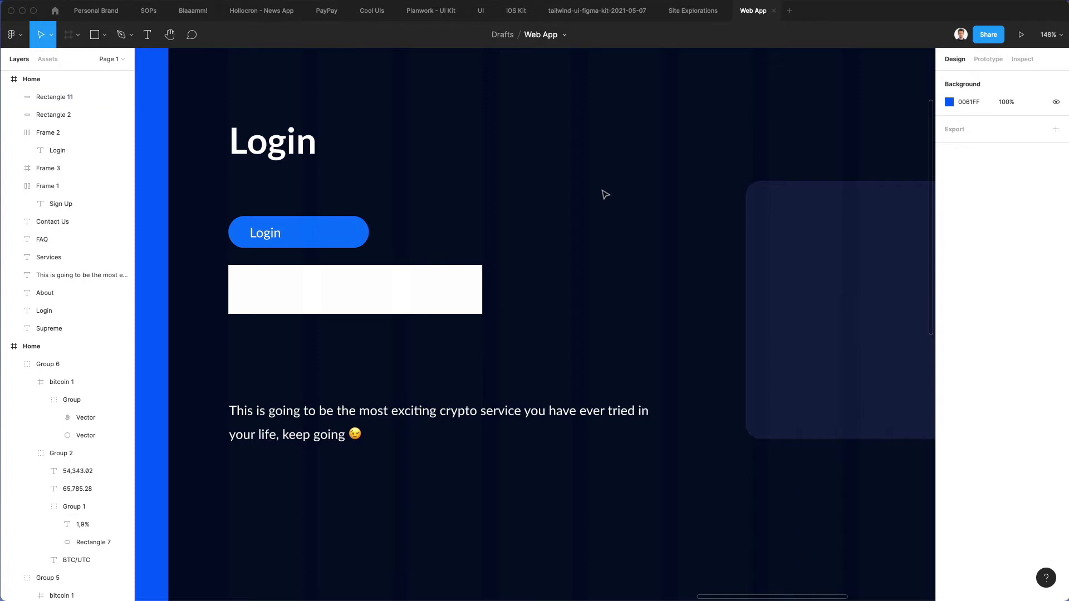
Set the rectangle's corner radius to 8 and place a tagline copy over it.
{"action": "left_click", "coordinate": [406, 270]}
{"action": "left_click", "coordinate": [1002, 143]}
{"action": "type", "text": "8"}
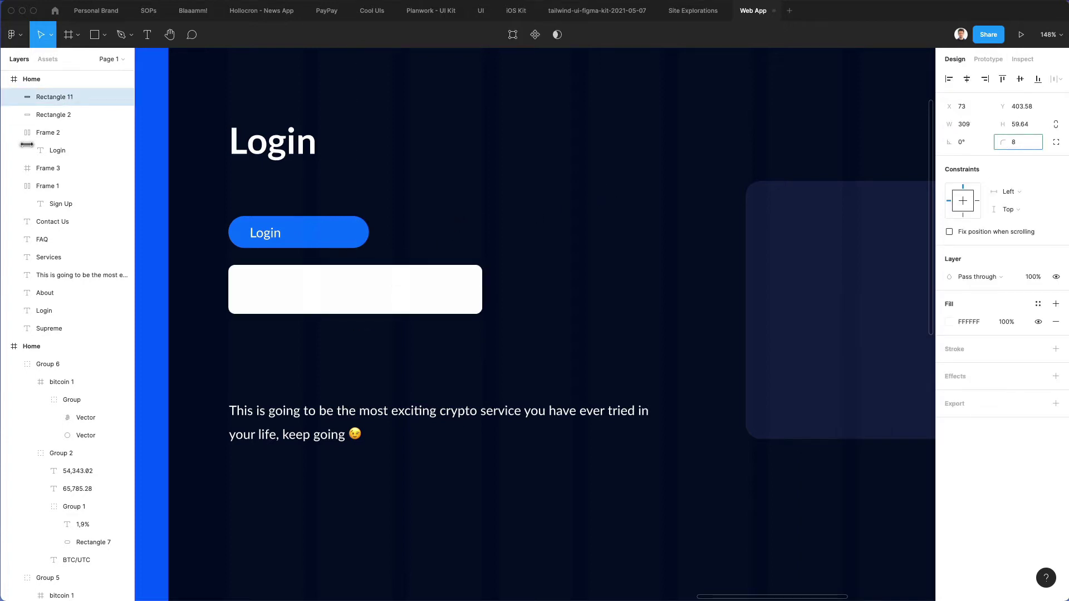
{"action": "key", "text": "Return"}
{"action": "left_click", "coordinate": [556, 188]}
{"action": "left_click_drag", "start_coordinate": [324, 436], "coordinate": [334, 315]}
Bring the tagline copy forward, colour it dark, retype it 'Login with Google', auto width.
{"action": "key", "text": "super+bracketright"}
{"action": "key", "text": "super+bracketright"}
{"action": "key", "text": "super+bracketright"}
{"action": "key", "text": "super+bracketright"}
{"action": "key", "text": "super+bracketright"}
{"action": "key", "text": "super+bracketright"}
{"action": "key", "text": "super+bracketright"}
{"action": "key", "text": "super+bracketright"}
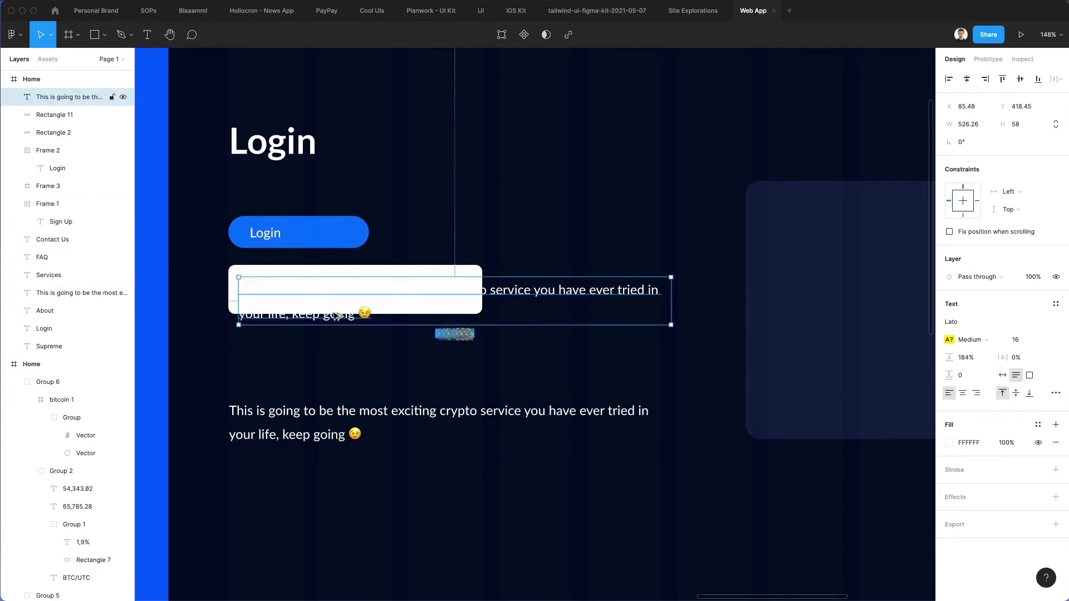
{"action": "key", "text": "i"}
{"action": "left_click", "coordinate": [420, 221]}
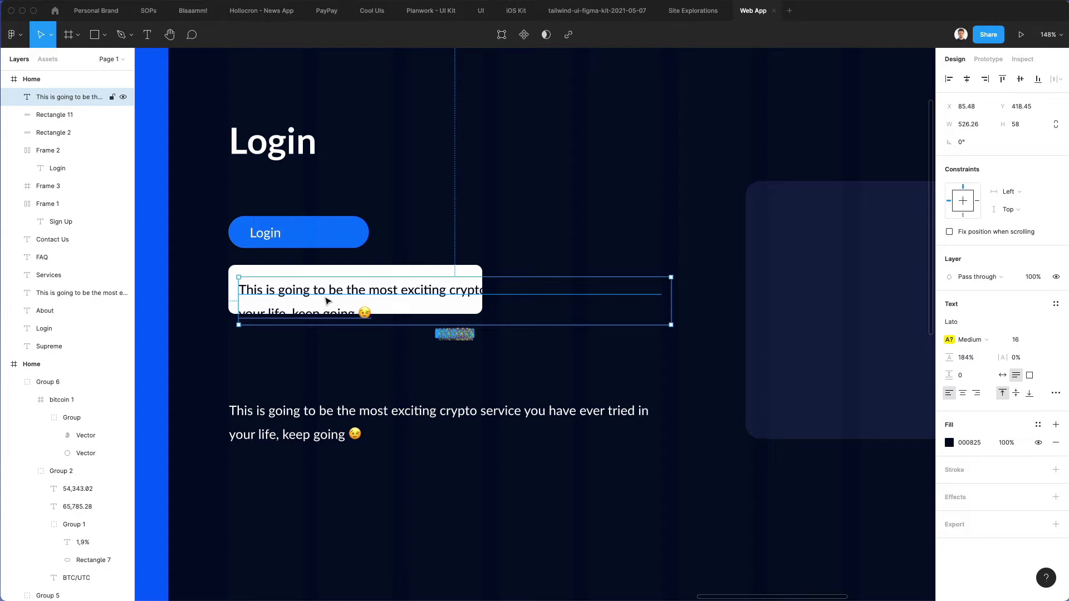
{"action": "double_click", "coordinate": [328, 297]}
{"action": "type", "text": "L"}
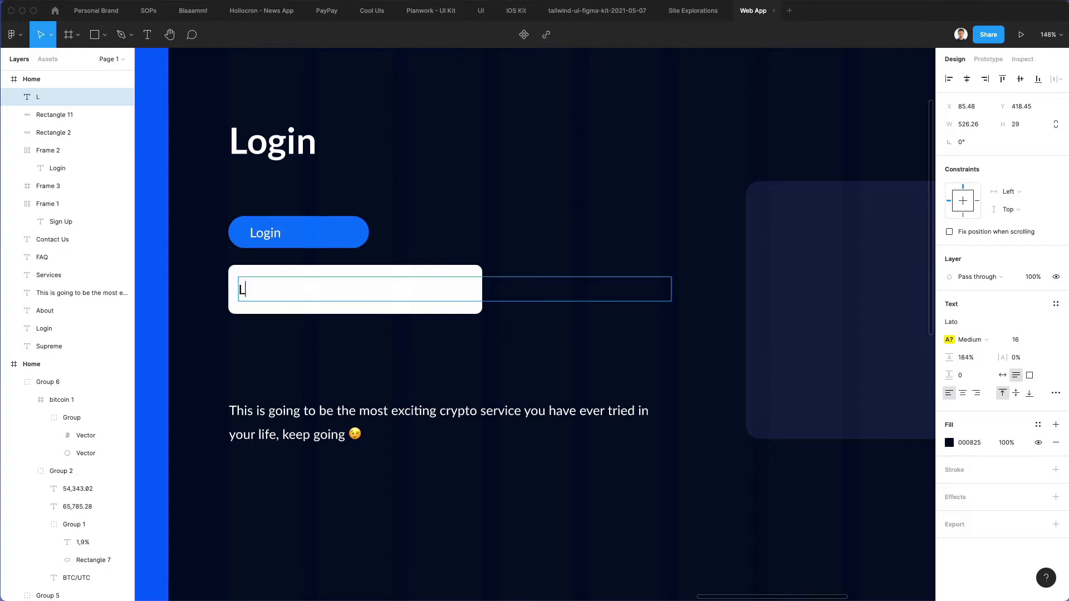
{"action": "type", "text": "ogin with Go"}
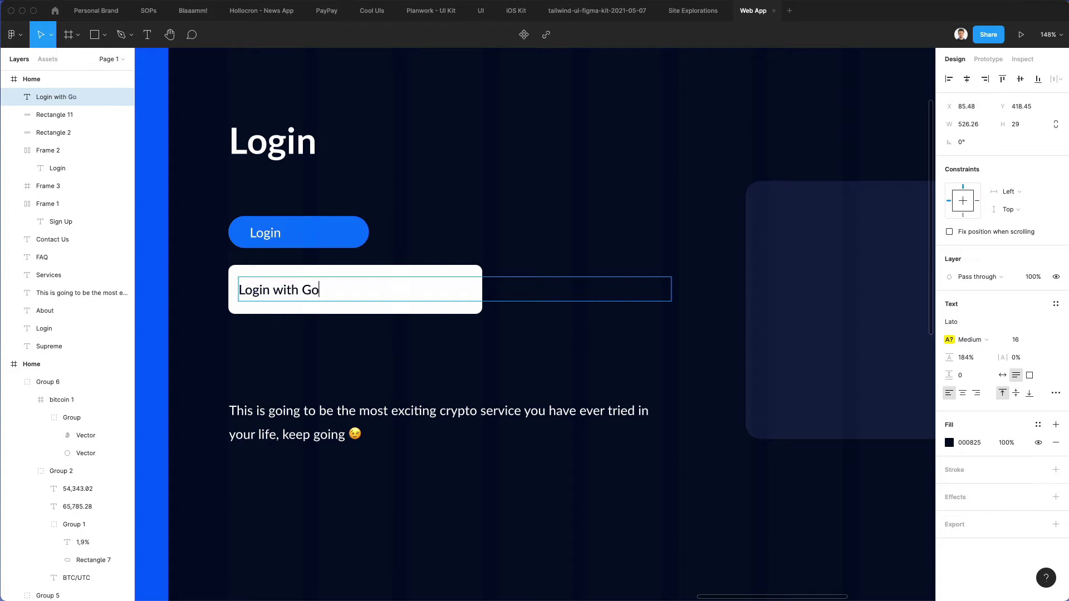
{"action": "type", "text": "ogle"}
{"action": "left_click", "coordinate": [1002, 375]}
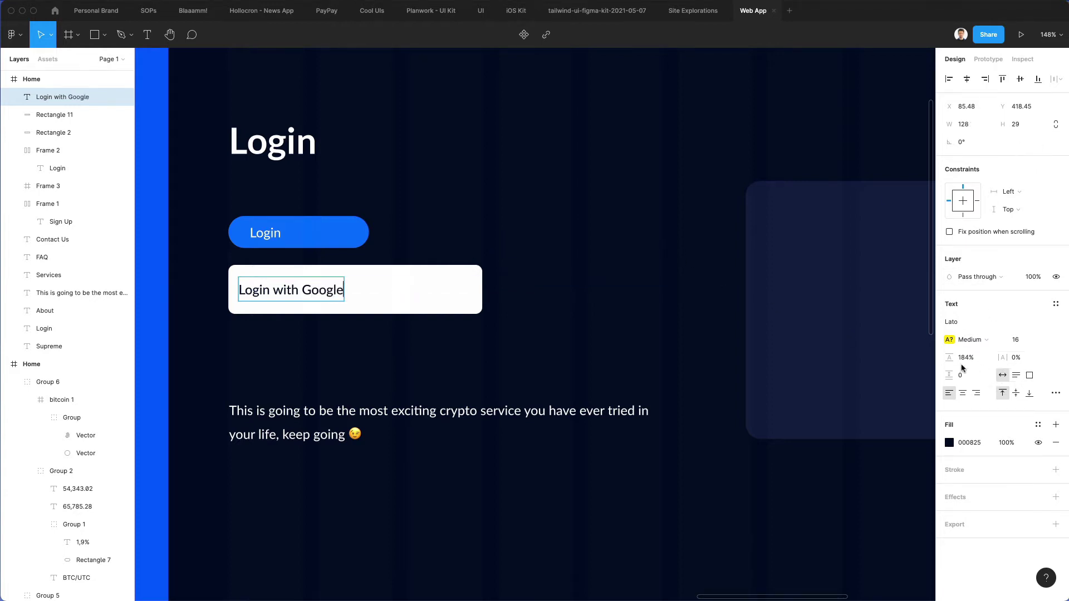
{"action": "left_click", "coordinate": [212, 292]}
Reposition the Login with Google label inside the white button.
{"action": "left_click_drag", "start_coordinate": [277, 294], "coordinate": [305, 295]}
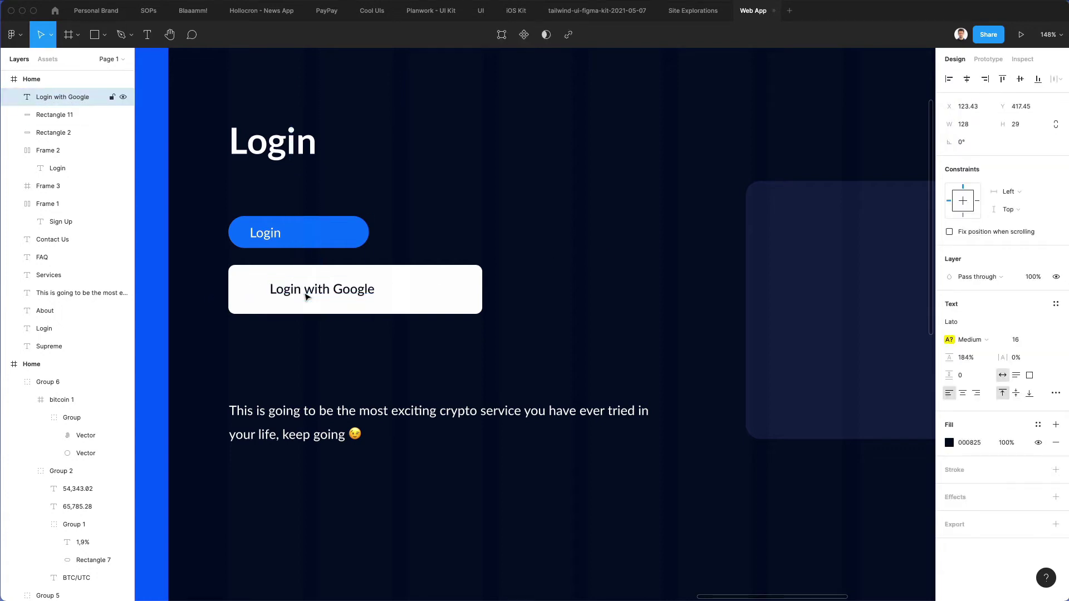
{"action": "left_click", "coordinate": [453, 191]}
{"action": "left_click", "coordinate": [345, 289]}
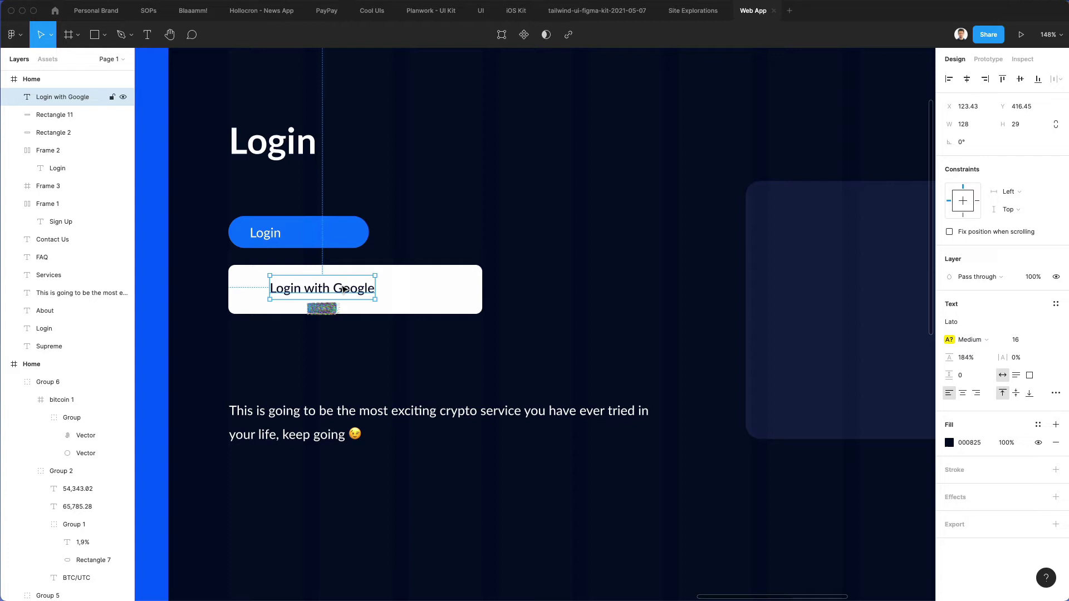
{"action": "left_click", "coordinate": [456, 215]}
{"action": "left_click", "coordinate": [345, 289]}
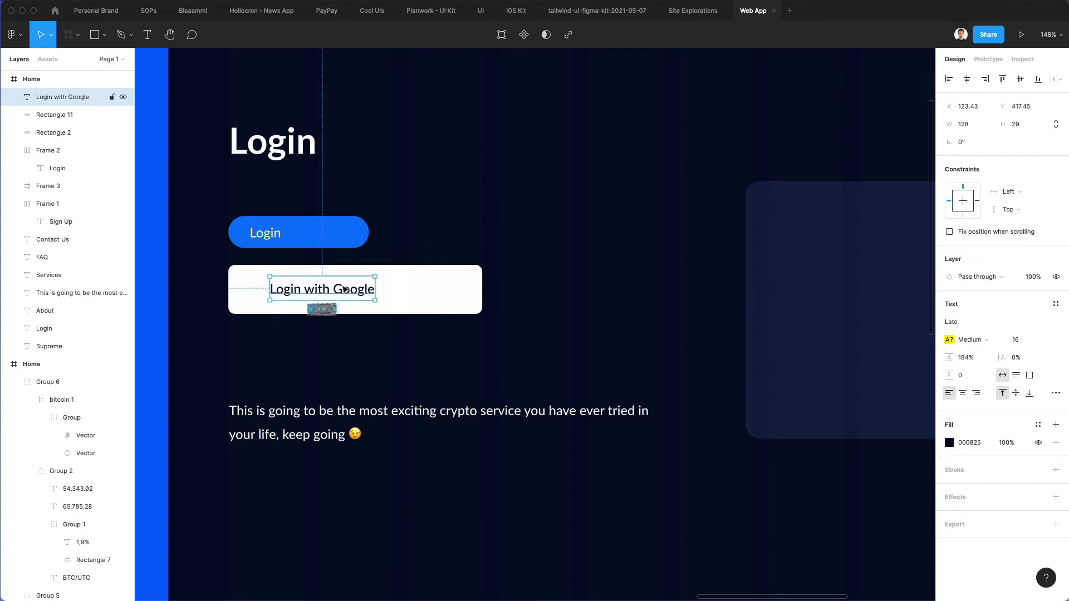
{"action": "left_click", "coordinate": [558, 172]}
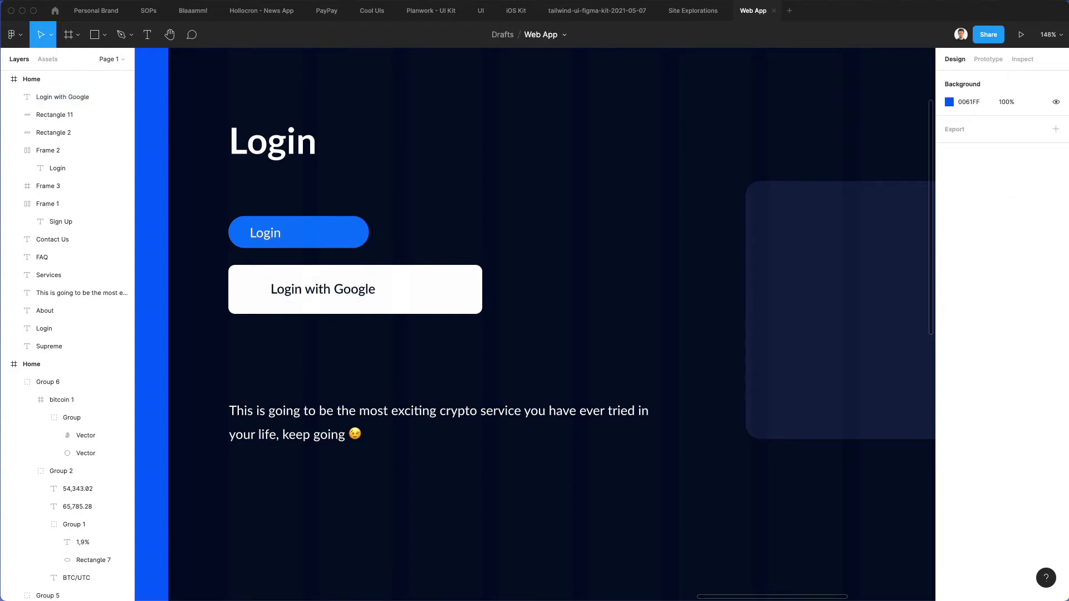
Search the Nucleo icon library for 'google'.
{"action": "key", "text": "super+Tab"}
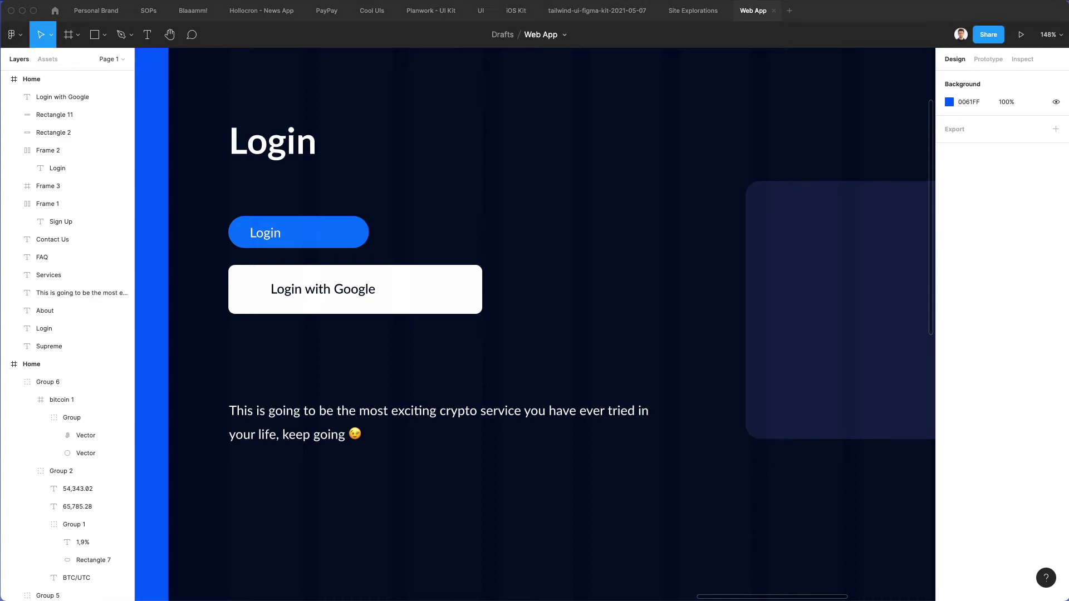
{"action": "double_click", "coordinate": [616, 187]}
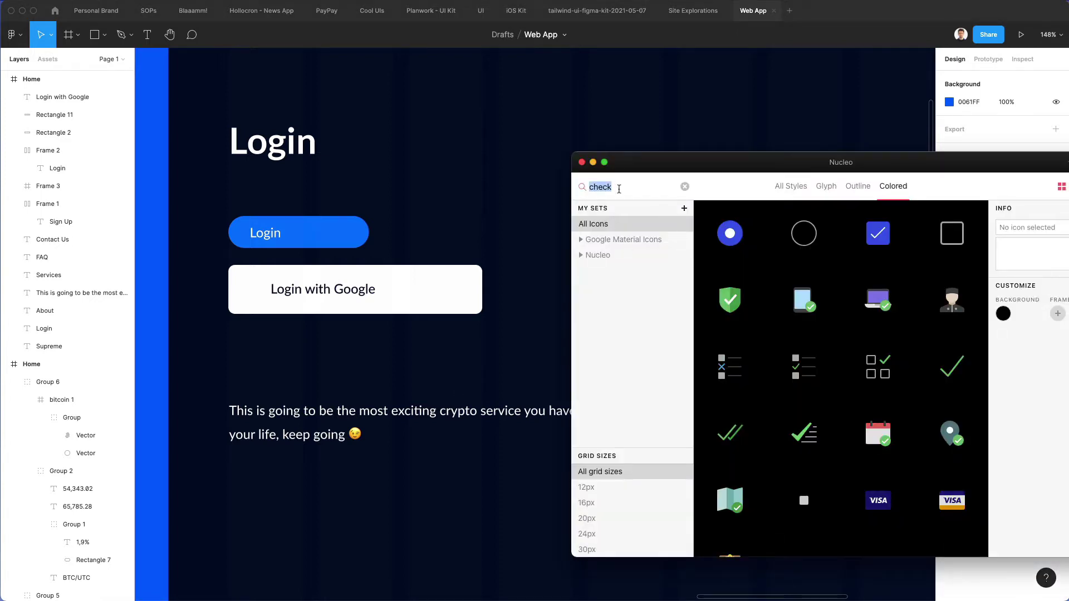
{"action": "type", "text": "google"}
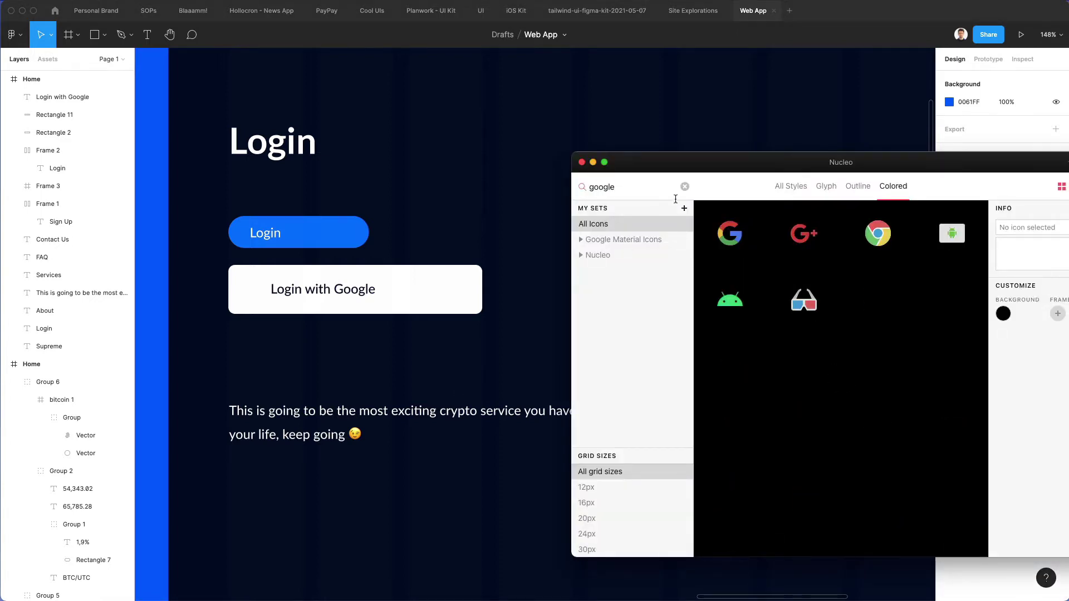
{"action": "mouse_move", "coordinate": [758, 234]}
Place the Google icon on the white button and scale it down to about 36 px.
{"action": "left_click_drag", "start_coordinate": [734, 241], "coordinate": [256, 288]}
{"action": "key", "text": "k"}
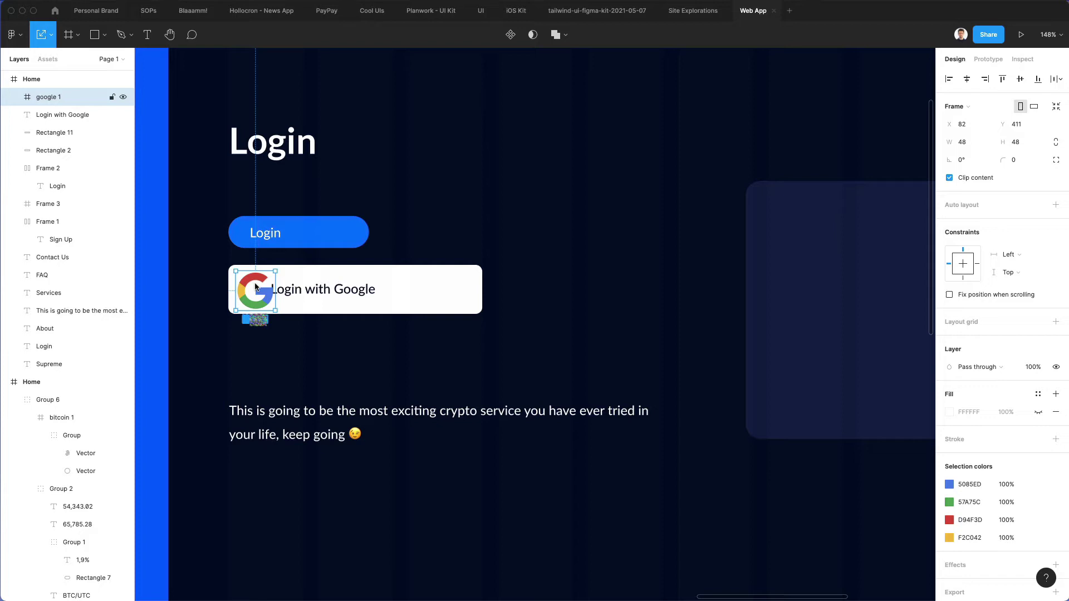
{"action": "left_click_drag", "start_coordinate": [275, 310], "coordinate": [308, 292]}
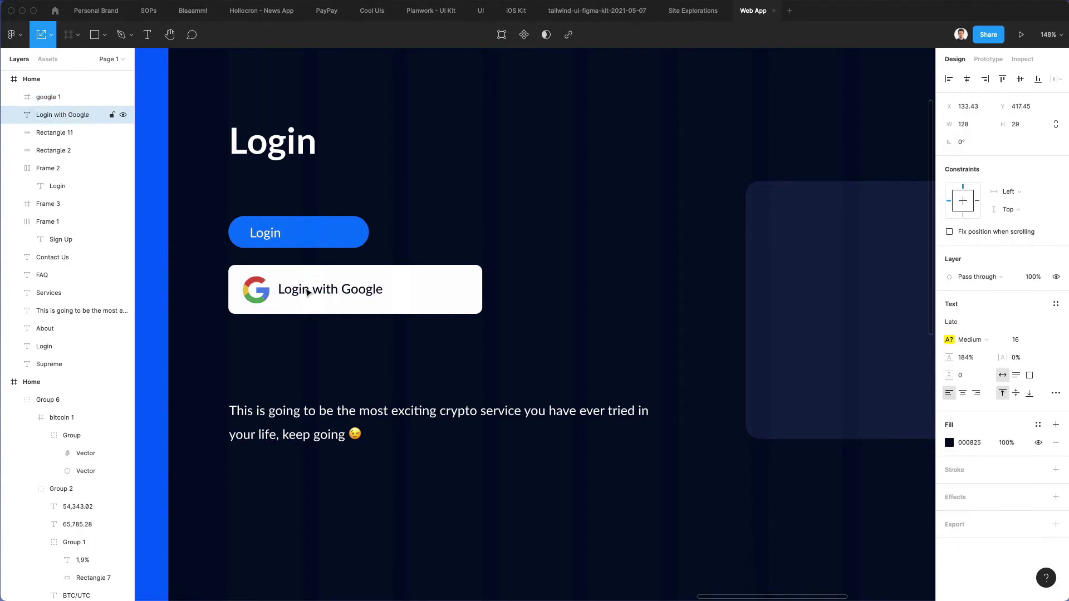
{"action": "left_click", "coordinate": [256, 284], "text": "super"}
{"action": "scroll", "coordinate": [256, 284], "scroll_direction": "up", "scroll_amount": 3}
{"action": "key", "text": "Escape"}
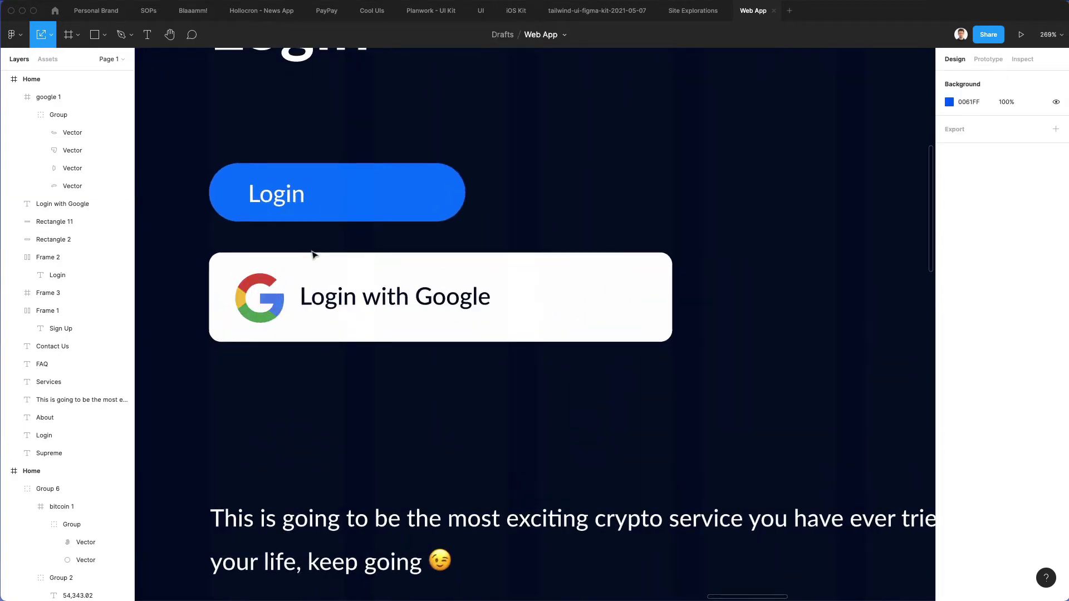
{"action": "left_click", "coordinate": [276, 301]}
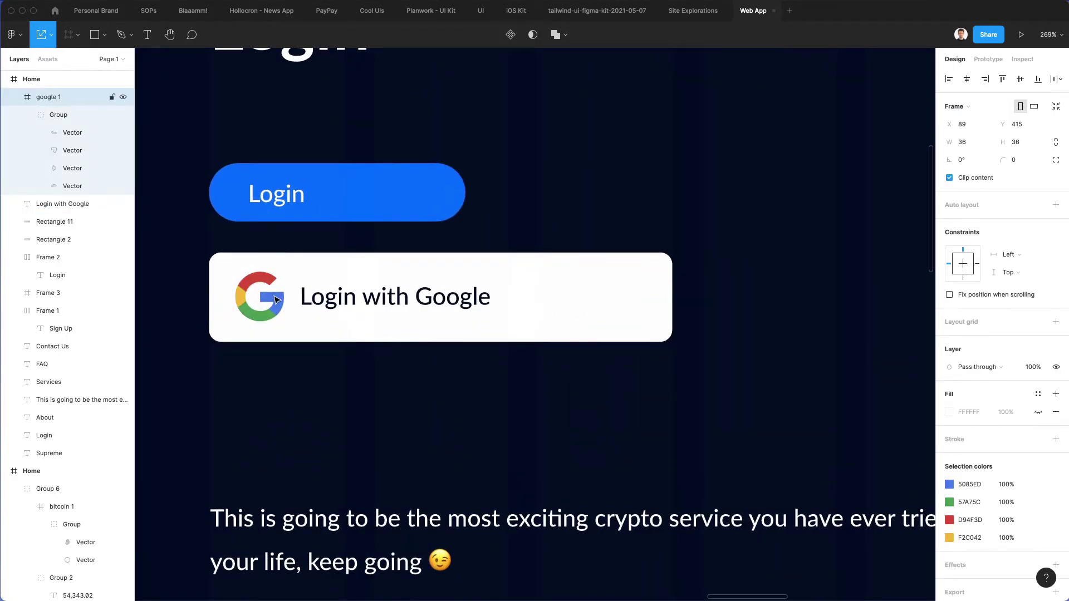
{"action": "scroll", "coordinate": [275, 301], "scroll_direction": "down", "scroll_amount": 1}
{"action": "scroll", "coordinate": [276, 301], "scroll_direction": "down", "scroll_amount": 2}
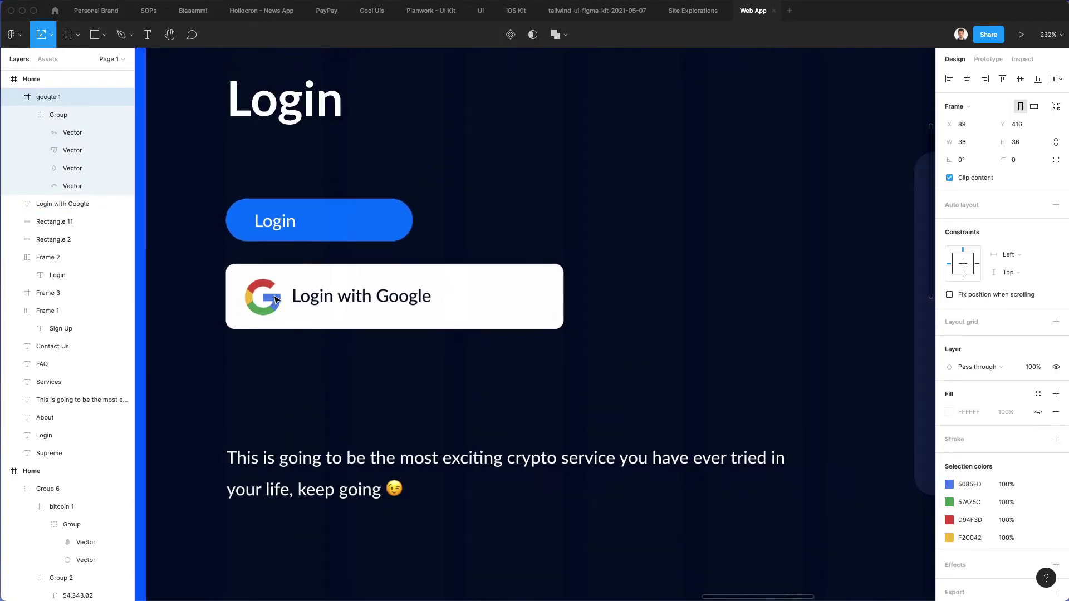
Nudge the Login with Google label right and up beside the icon.
{"action": "left_click", "coordinate": [321, 298]}
{"action": "key", "text": "Right"}
{"action": "key", "text": "Right"}
{"action": "key", "text": "Right"}
{"action": "key", "text": "Right"}
{"action": "key", "text": "Right"}
{"action": "key", "text": "Right"}
{"action": "key", "text": "Right"}
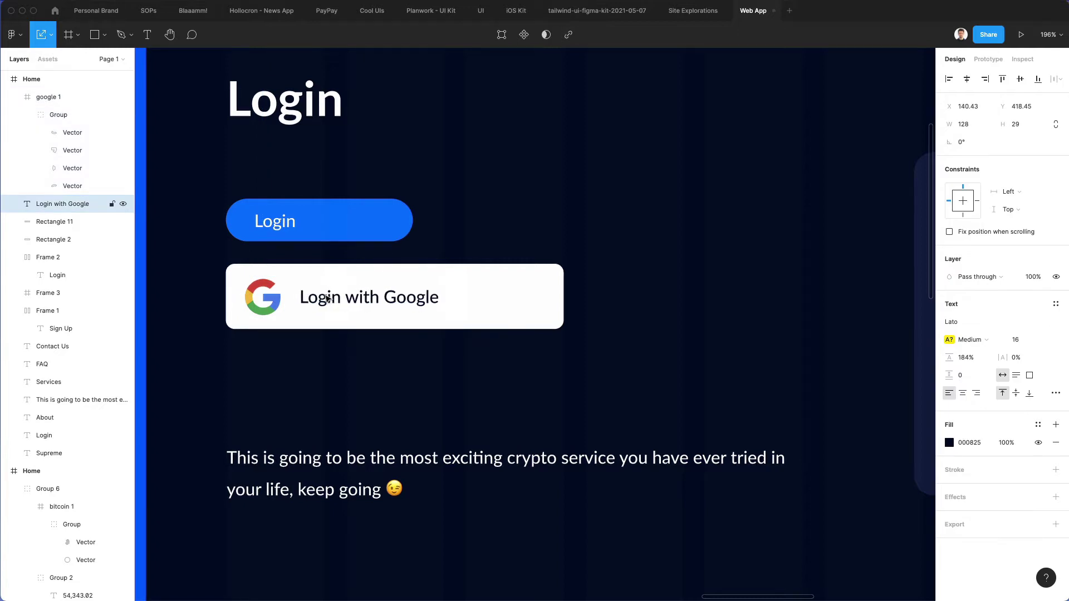
{"action": "key", "text": "Up"}
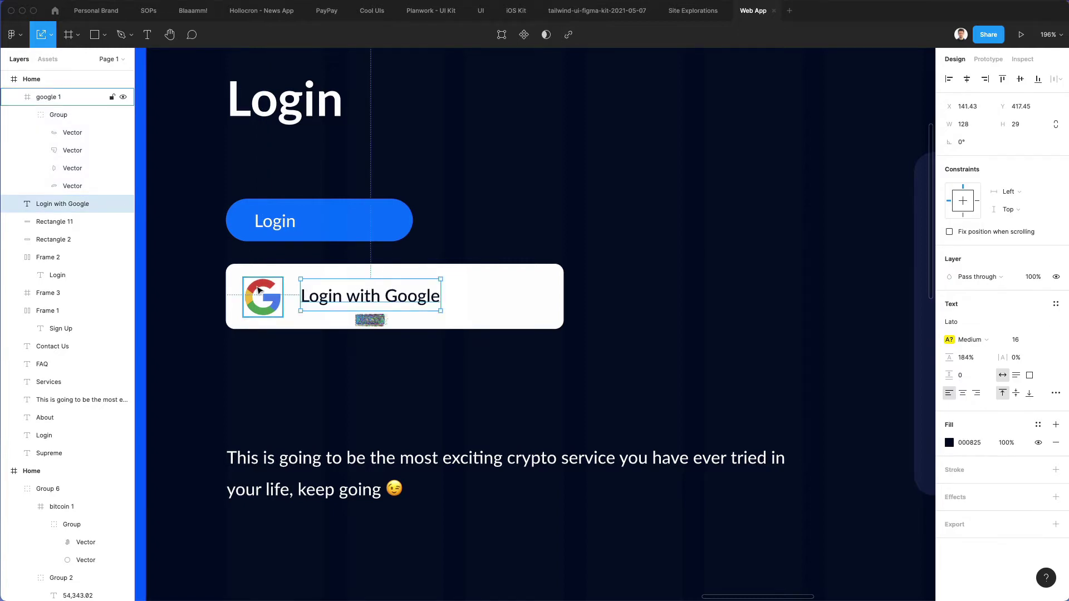
{"action": "left_click", "coordinate": [260, 291]}
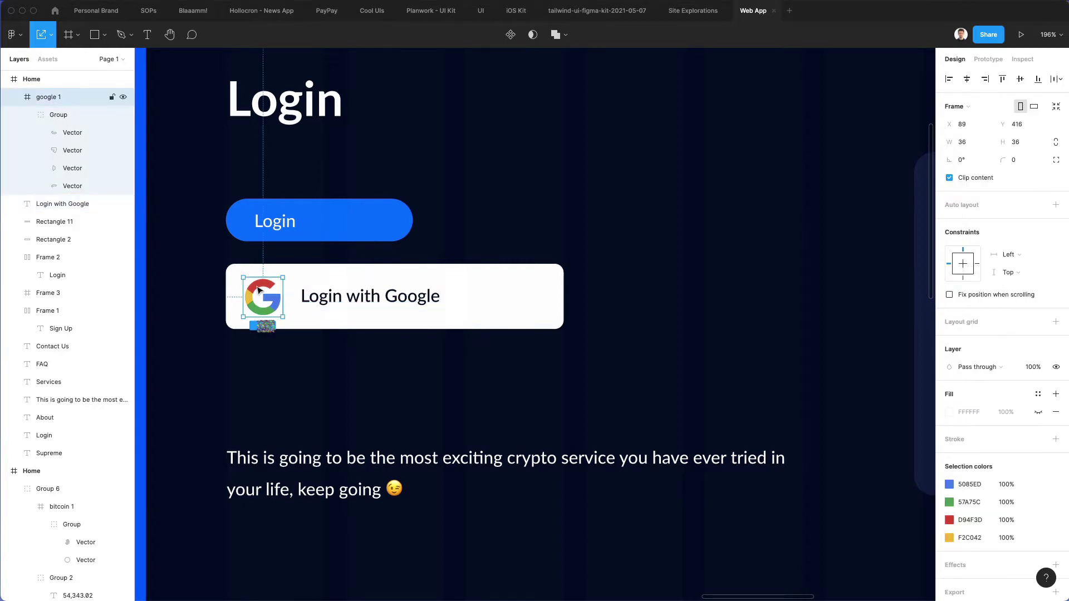
{"action": "left_click", "coordinate": [509, 255]}
{"action": "left_click", "coordinate": [544, 272]}
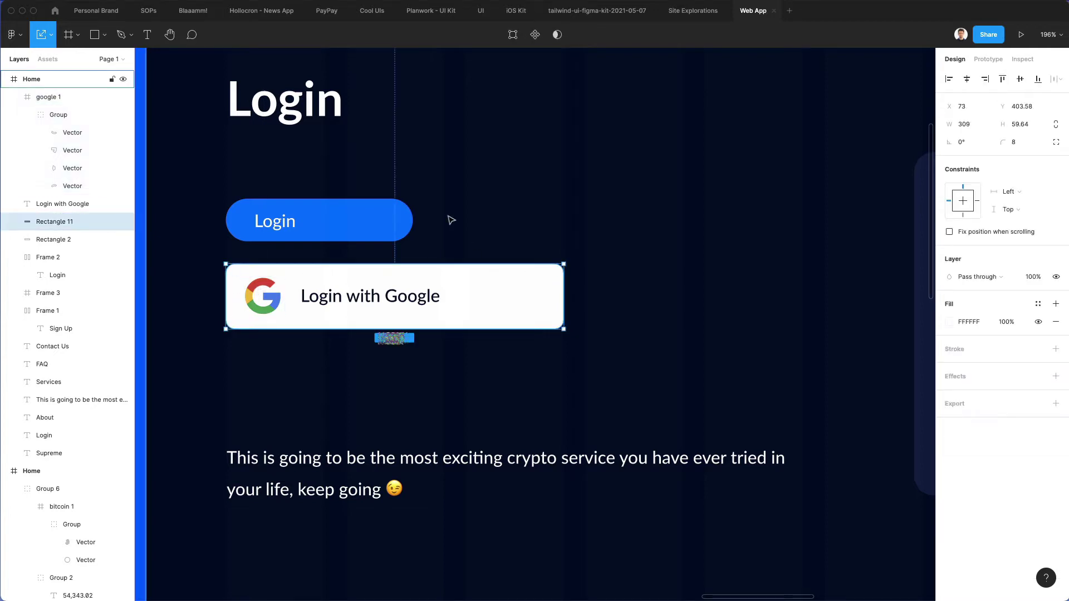
{"action": "scroll", "coordinate": [449, 217], "scroll_direction": "down", "scroll_amount": 5}
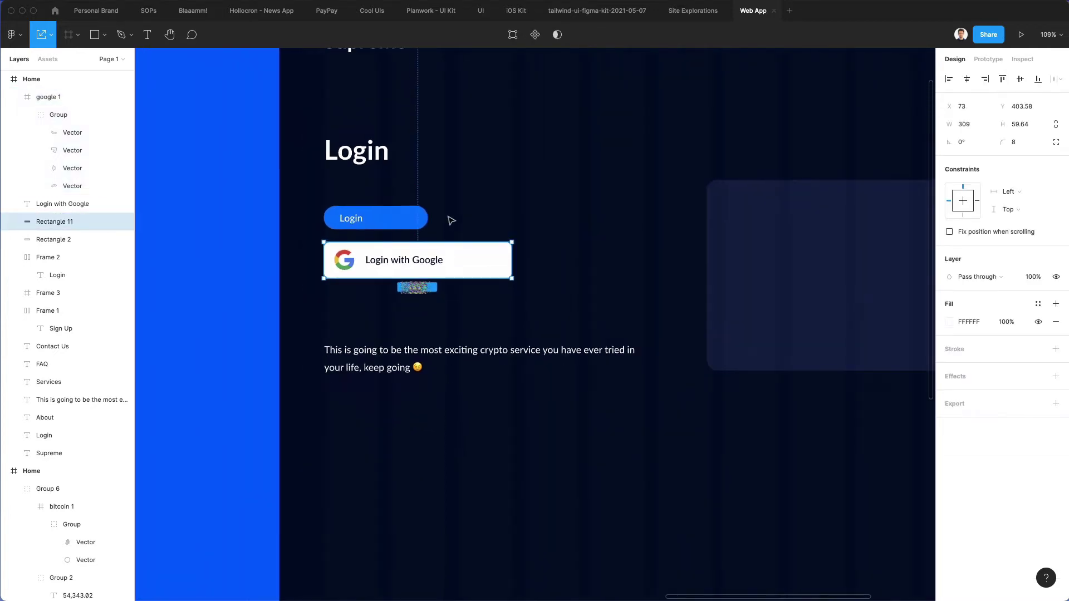
{"action": "left_click", "coordinate": [495, 222]}
Select the Google button's icon, label and background together, keeping the blue Login button.
{"action": "left_click", "coordinate": [406, 217]}
{"action": "key", "text": "Delete"}
{"action": "left_click_drag", "start_coordinate": [323, 209], "coordinate": [457, 291]}
{"action": "left_click", "coordinate": [494, 200]}
{"action": "key", "text": "ctrl+z"}
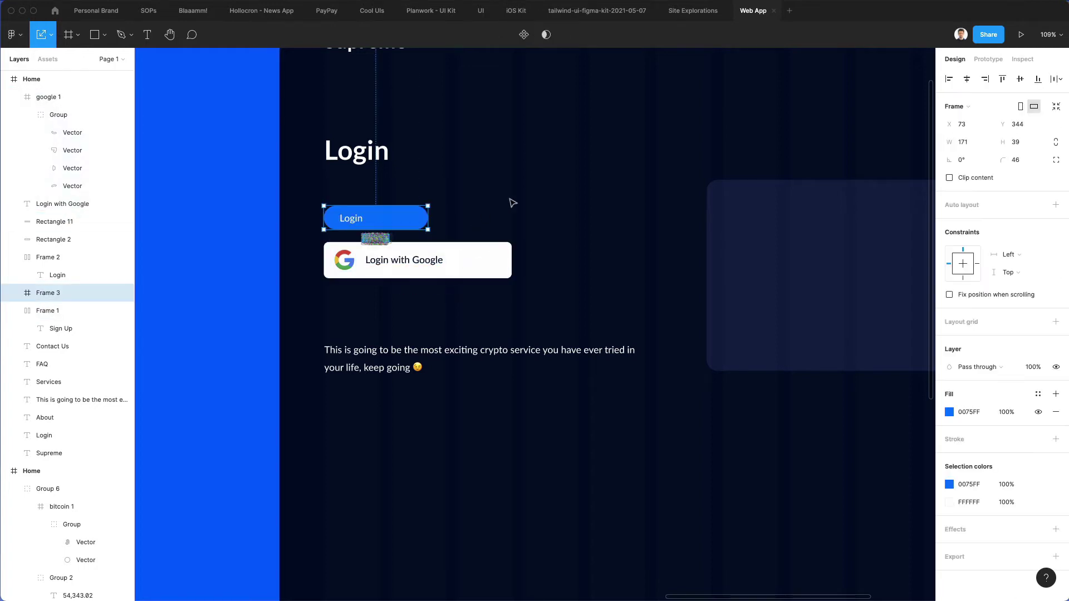
{"action": "left_click", "coordinate": [510, 200]}
{"action": "left_click_drag", "start_coordinate": [297, 243], "coordinate": [459, 284]}
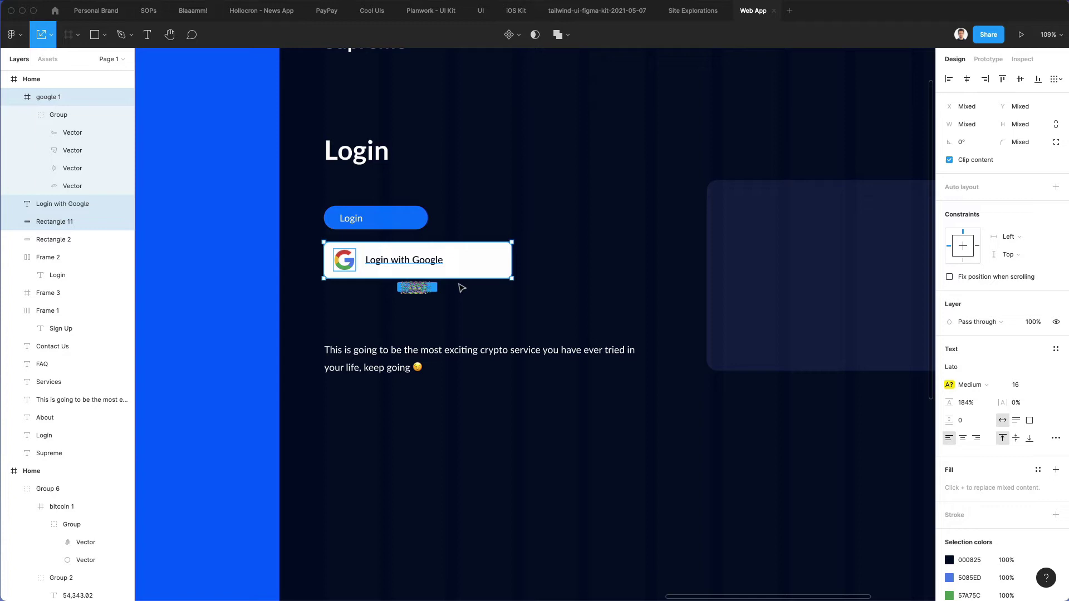
Group the Google button parts and round its background corners to radius 31.
{"action": "left_click", "coordinate": [462, 287]}
{"action": "left_click_drag", "start_coordinate": [284, 241], "coordinate": [432, 282]}
{"action": "key", "text": "super+g"}
{"action": "left_click", "coordinate": [541, 229]}
{"action": "scroll", "coordinate": [443, 307], "scroll_direction": "down", "scroll_amount": 1}
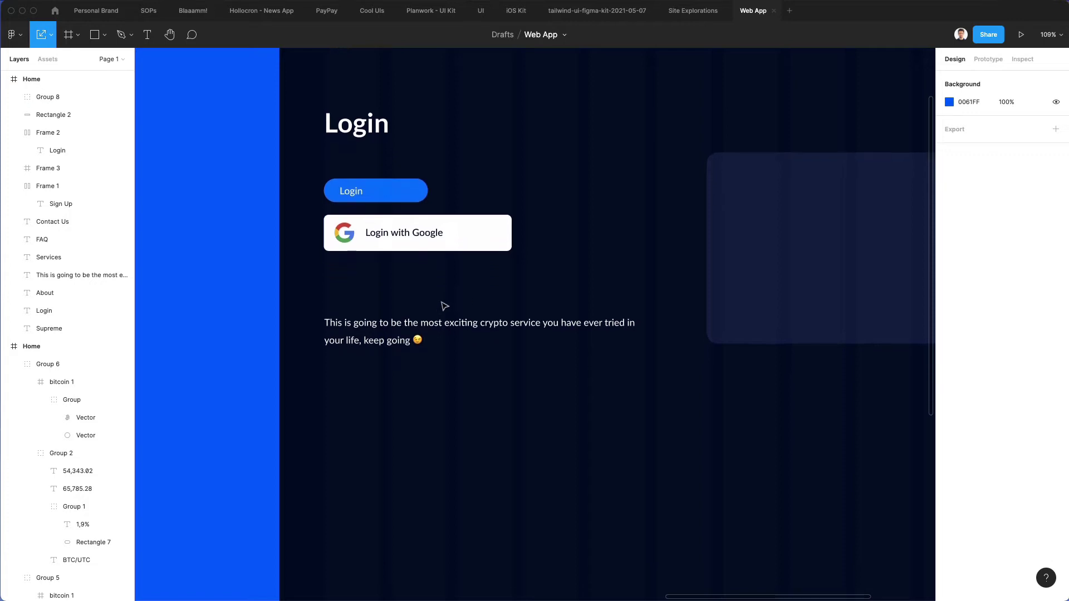
{"action": "double_click", "coordinate": [500, 239]}
{"action": "left_click_drag", "start_coordinate": [1003, 142], "coordinate": [194, 158]}
{"action": "left_click", "coordinate": [473, 198]}
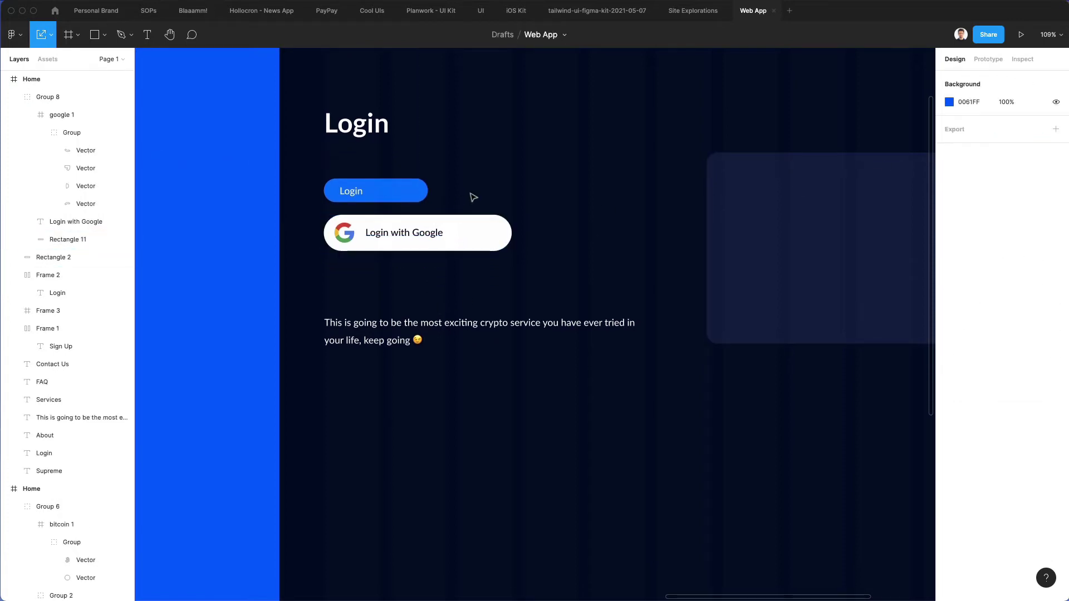
Shift the Google icon and label slightly right inside the button.
{"action": "double_click", "coordinate": [345, 234]}
{"action": "left_click", "coordinate": [395, 234], "text": "shift"}
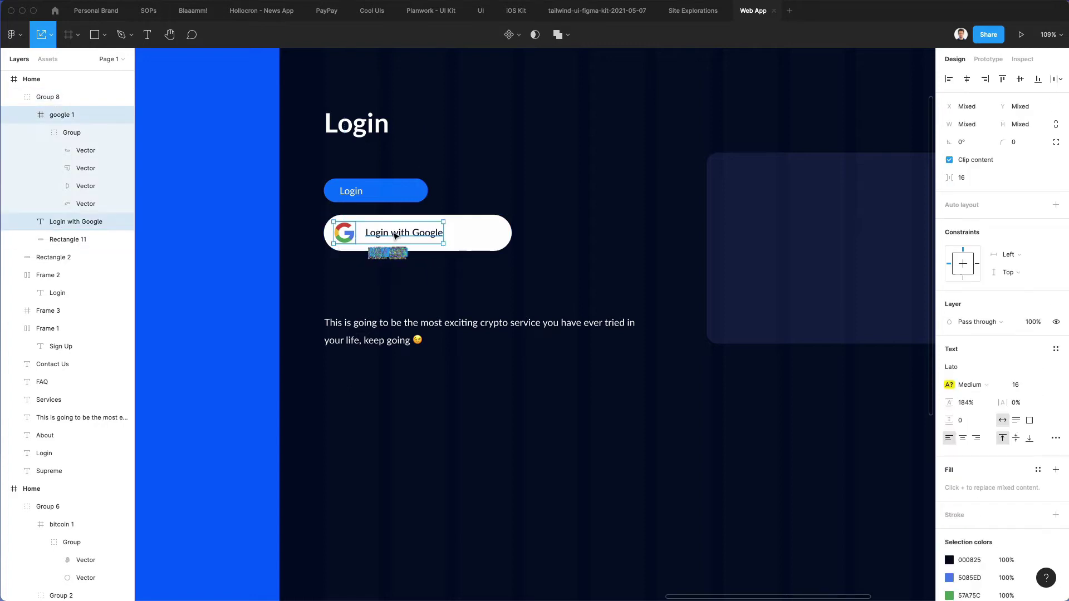
{"action": "key", "text": "Right"}
{"action": "key", "text": "Right"}
{"action": "key", "text": "Right"}
{"action": "left_click", "coordinate": [504, 177]}
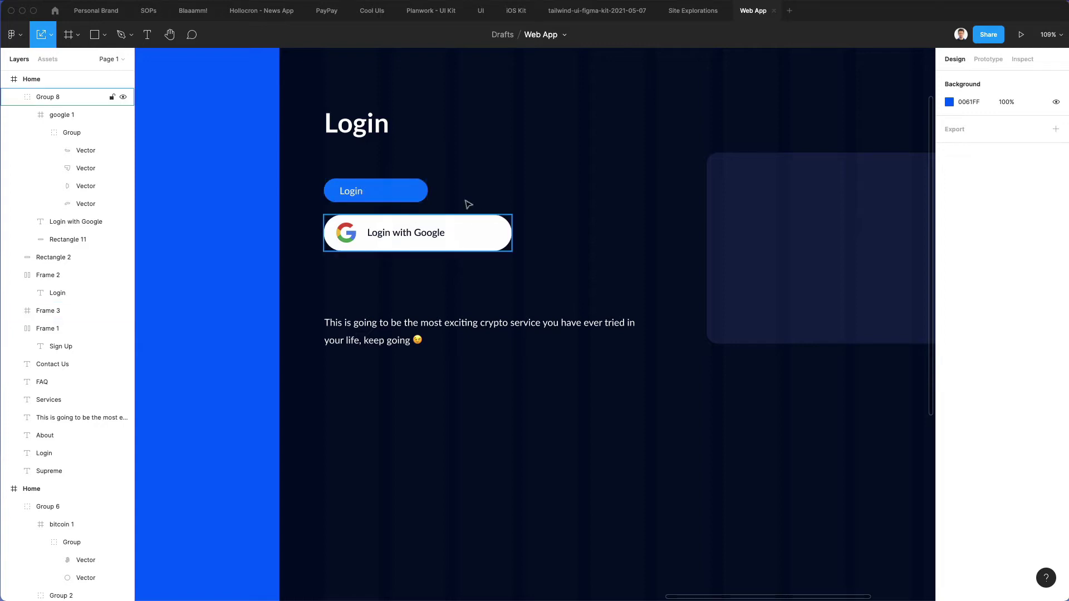
{"action": "scroll", "coordinate": [509, 251], "scroll_direction": "up", "scroll_amount": 3}
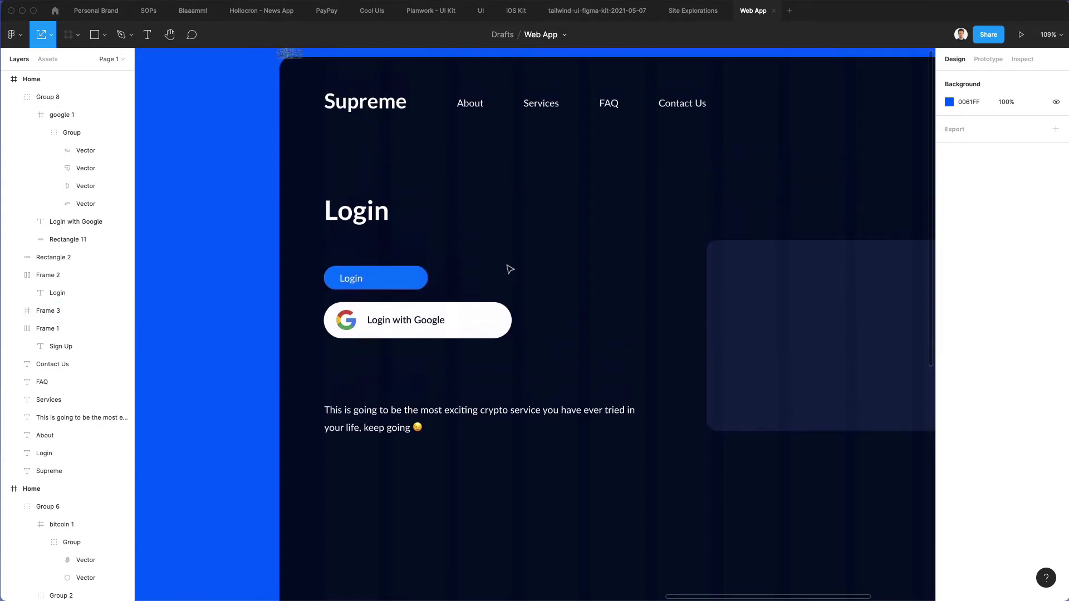
Duplicate the Google button below it and relabel the copy 'Login with Email'.
{"action": "left_click", "coordinate": [462, 329]}
{"action": "left_click_drag", "start_coordinate": [417, 317], "coordinate": [412, 368]}
{"action": "double_click", "coordinate": [410, 370]}
{"action": "double_click", "coordinate": [410, 369]}
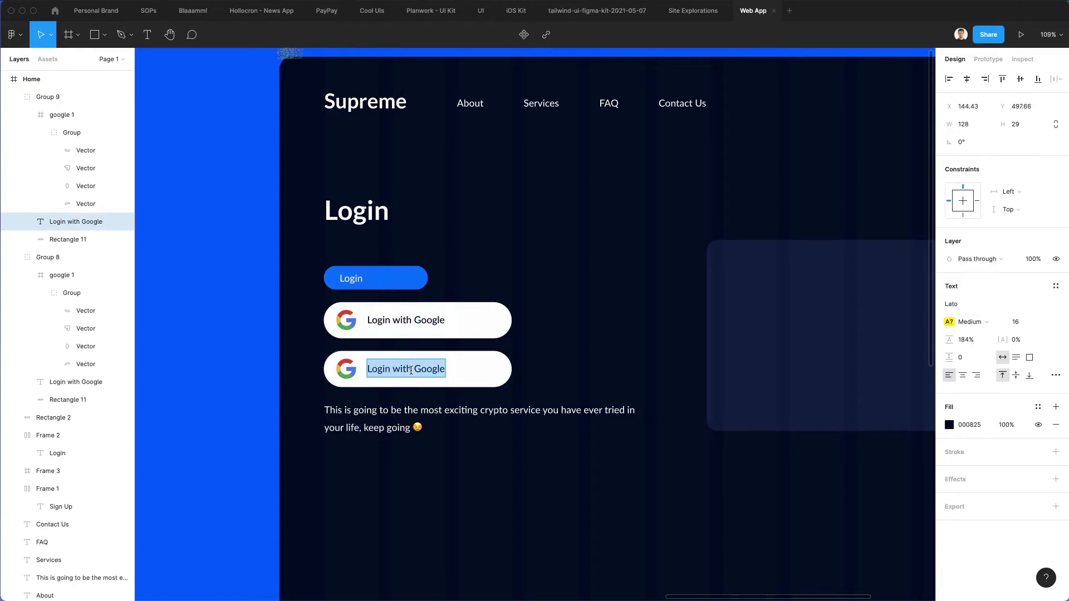
{"action": "double_click", "coordinate": [433, 365]}
{"action": "type", "text": "Email"}
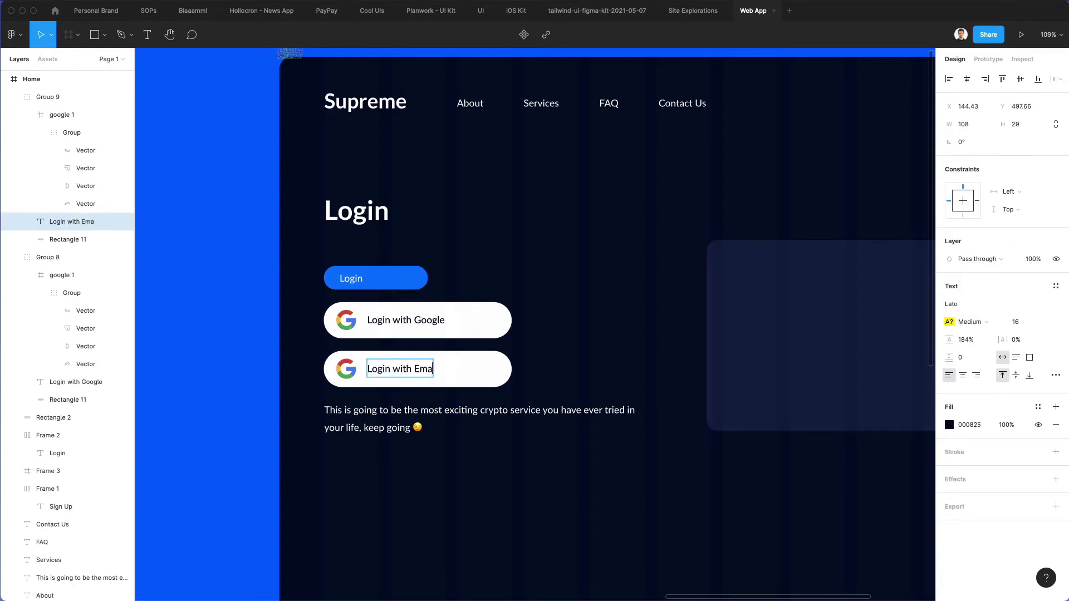
{"action": "left_click", "coordinate": [634, 242]}
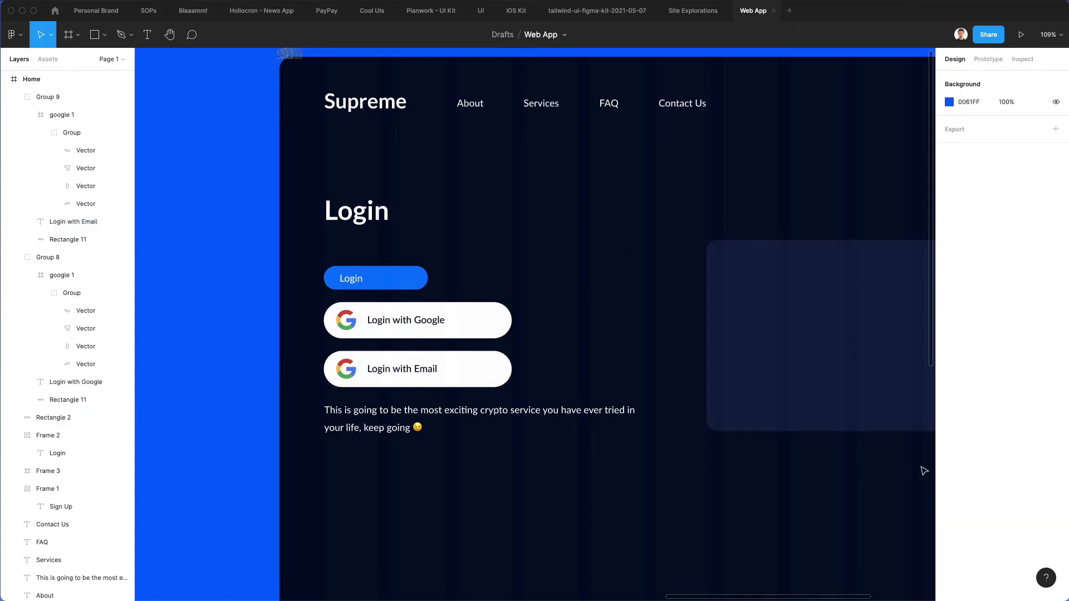
{"action": "key", "text": "super+Tab"}
Search Nucleo for 'email' in Glyph style and drop the envelope onto Login with Email.
{"action": "left_click_drag", "start_coordinate": [762, 171], "coordinate": [719, 168]}
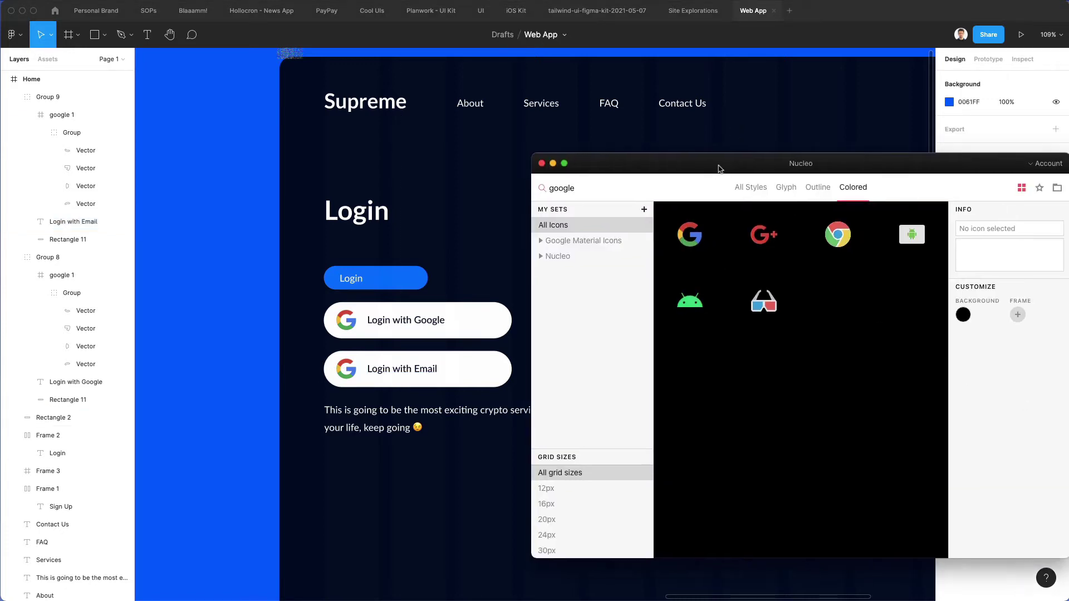
{"action": "double_click", "coordinate": [577, 189]}
{"action": "type", "text": "email"}
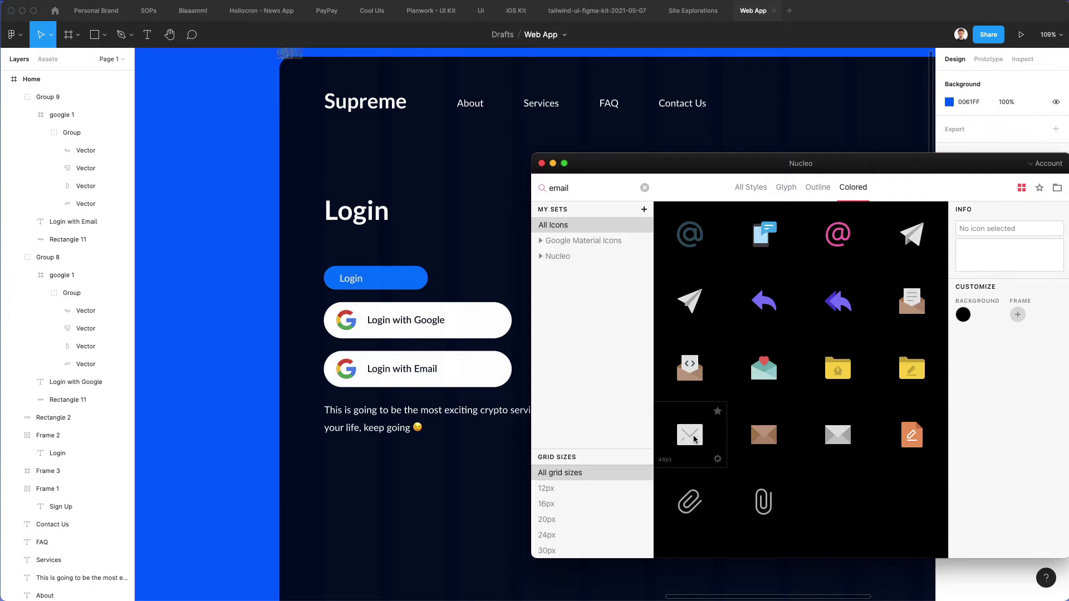
{"action": "left_click", "coordinate": [785, 188]}
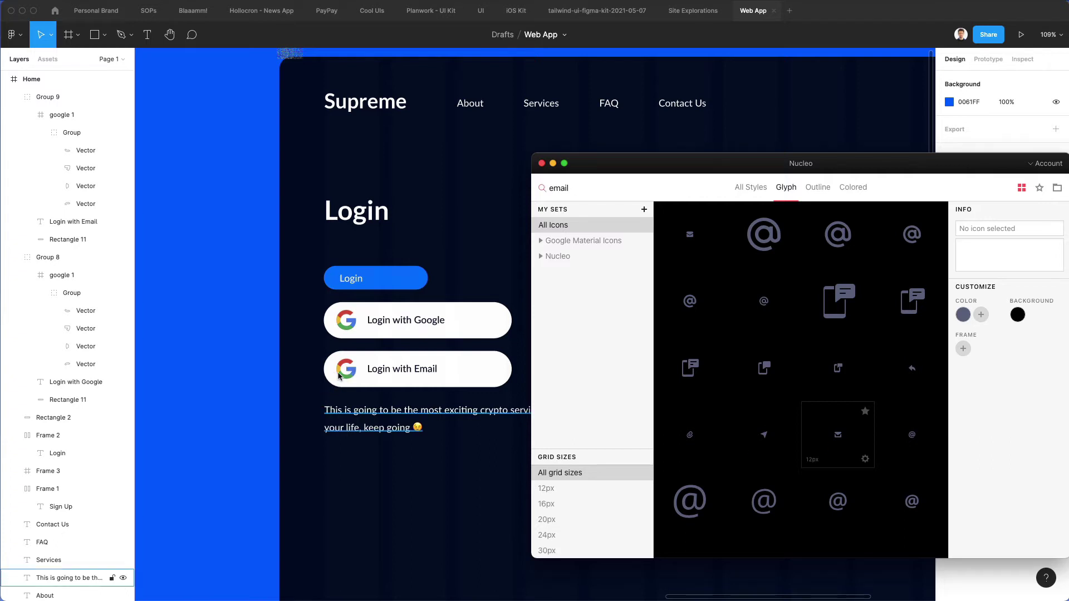
{"action": "left_click_drag", "start_coordinate": [338, 376], "coordinate": [337, 376]}
{"action": "scroll", "coordinate": [334, 377], "scroll_direction": "up", "scroll_amount": 5}
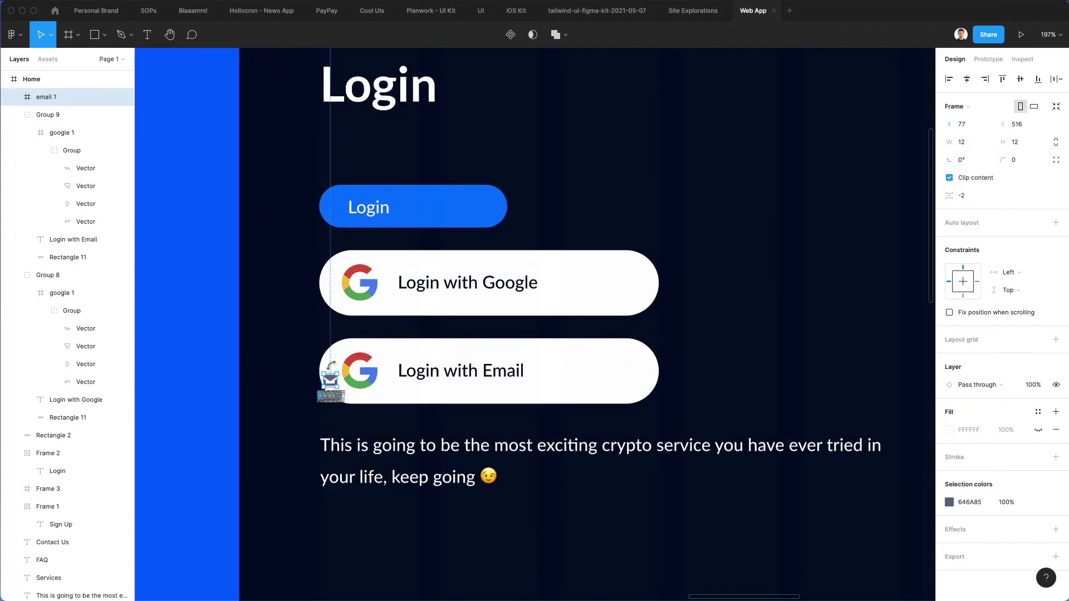
Enlarge the envelope icon to about 27 px, ungroup it and make it white.
{"action": "left_click_drag", "start_coordinate": [340, 373], "coordinate": [365, 379]}
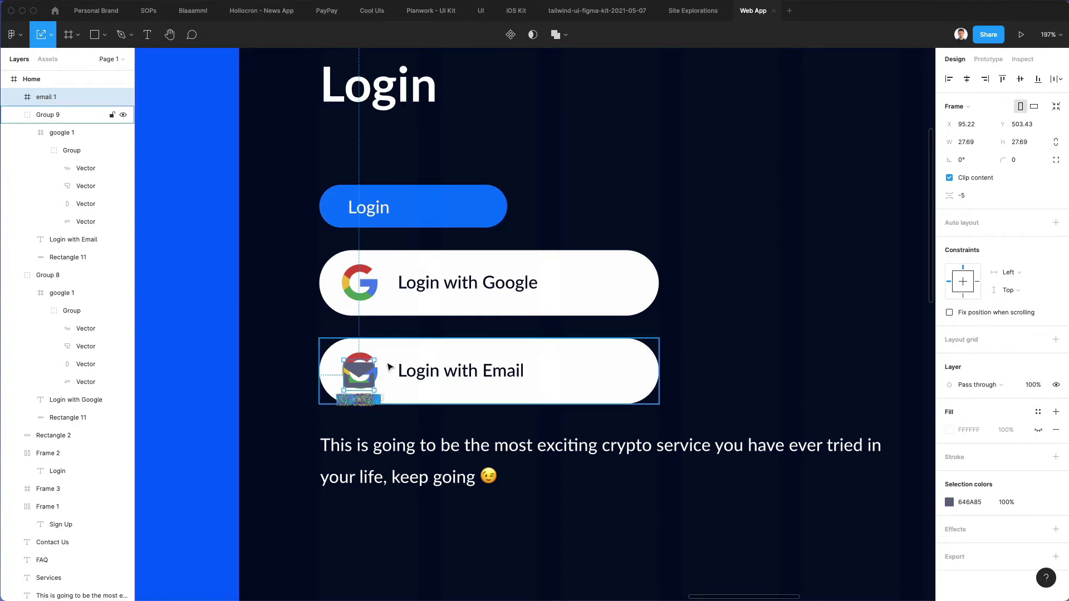
{"action": "key", "text": "shift+super+g"}
{"action": "key", "text": "i"}
{"action": "left_click", "coordinate": [411, 345]}
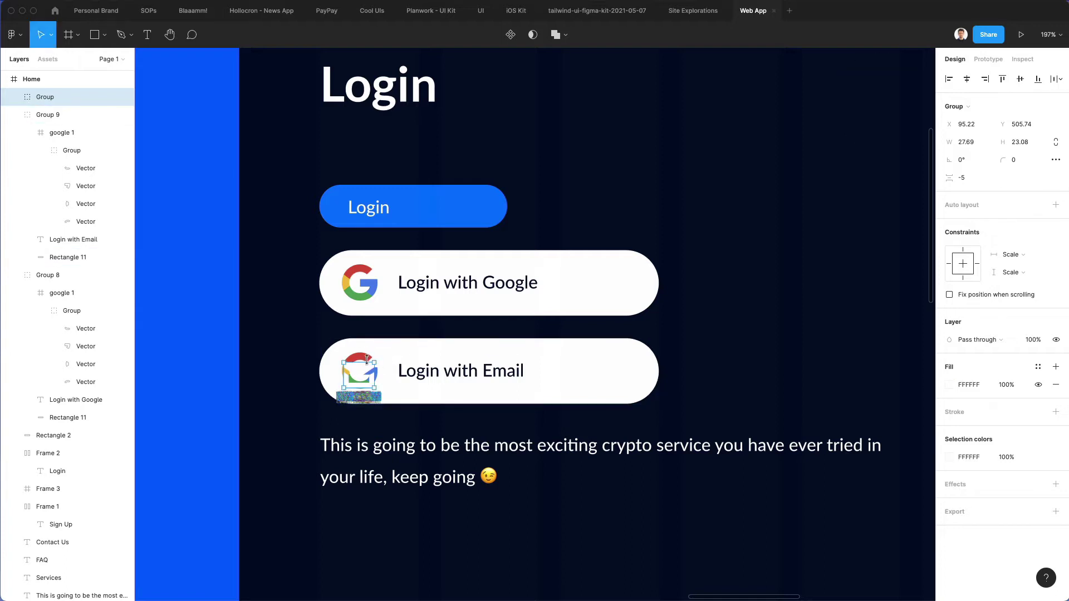
Delete the Google logo from the email button and make the Login with Email label white.
{"action": "left_click", "coordinate": [366, 357]}
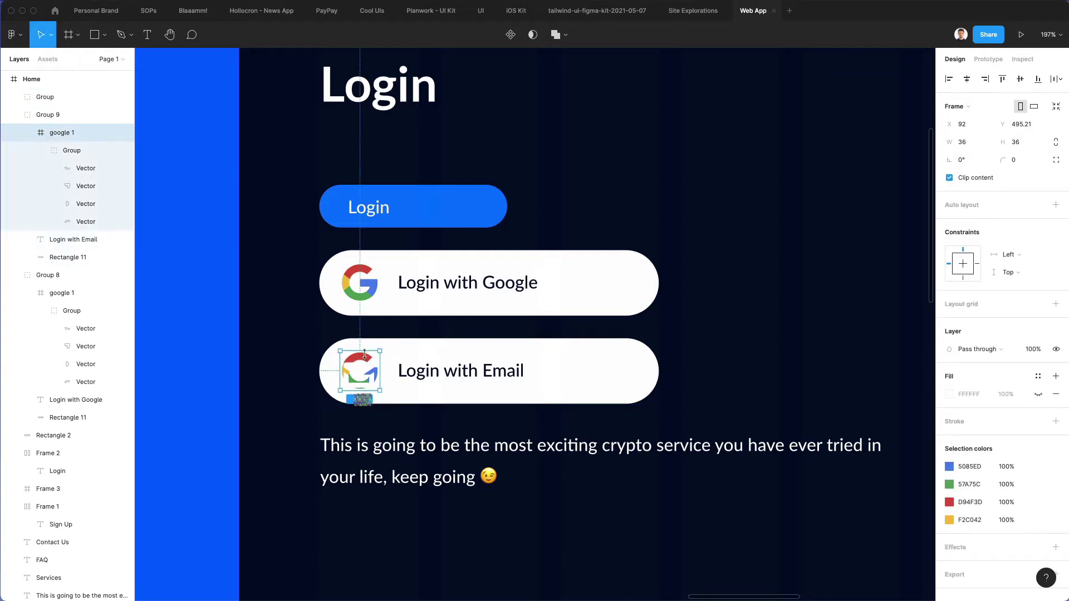
{"action": "key", "text": "Delete"}
{"action": "left_click", "coordinate": [369, 369]}
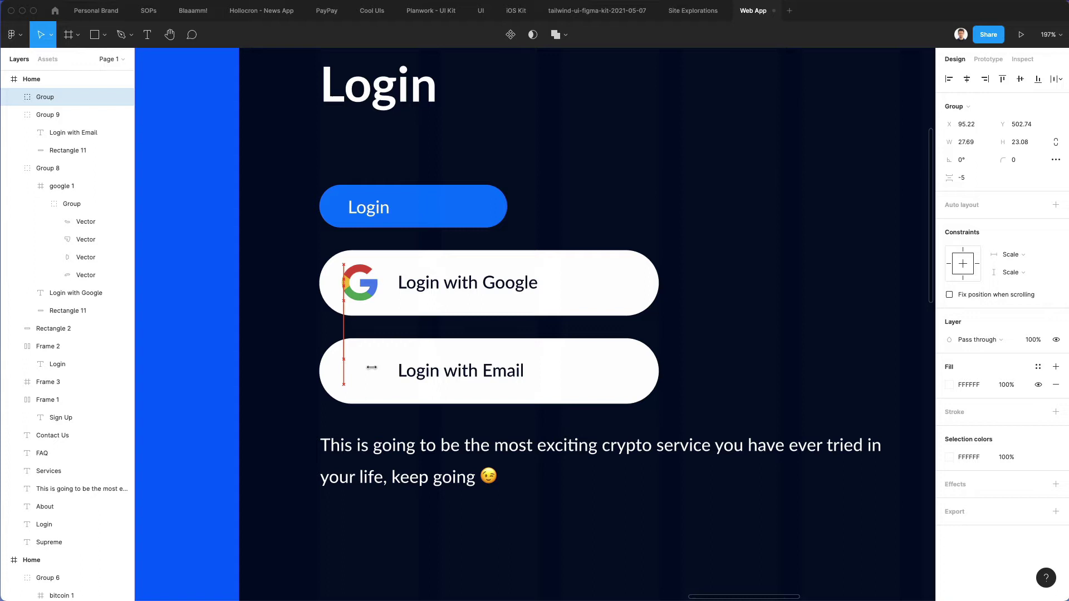
{"action": "scroll", "coordinate": [372, 368], "scroll_direction": "down", "scroll_amount": 1}
{"action": "left_click", "coordinate": [422, 348]}
{"action": "key", "text": "i"}
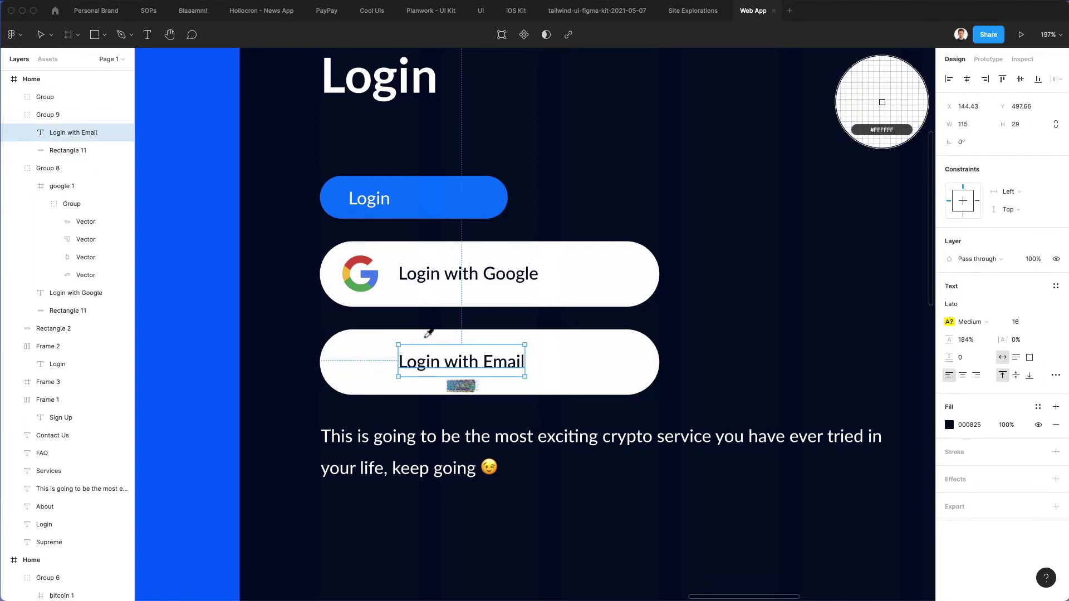
{"action": "left_click", "coordinate": [421, 340]}
Fill the email button's background with the Login button's blue.
{"action": "left_click", "coordinate": [421, 341]}
{"action": "key", "text": "i"}
{"action": "left_click", "coordinate": [422, 198]}
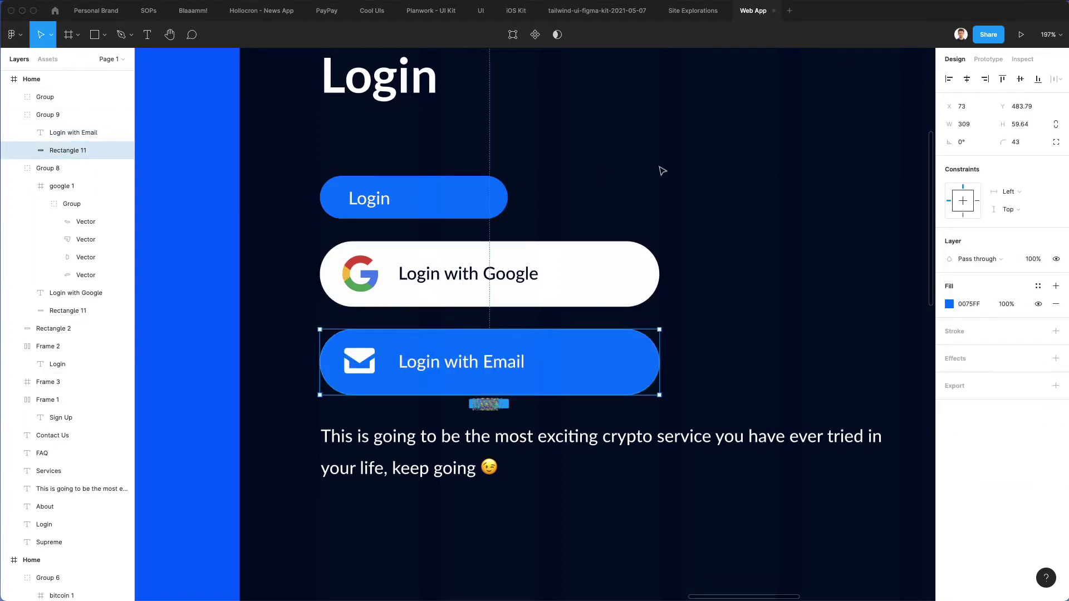
{"action": "left_click", "coordinate": [663, 170]}
Nudge the white envelope into position within the email button.
{"action": "mouse_move", "coordinate": [368, 370]}
{"action": "left_mouse_down"}
{"action": "mouse_move", "coordinate": [367, 382]}
{"action": "mouse_move", "coordinate": [372, 358]}
{"action": "left_mouse_up"}
{"action": "key", "text": "Down"}
{"action": "key", "text": "Left"}
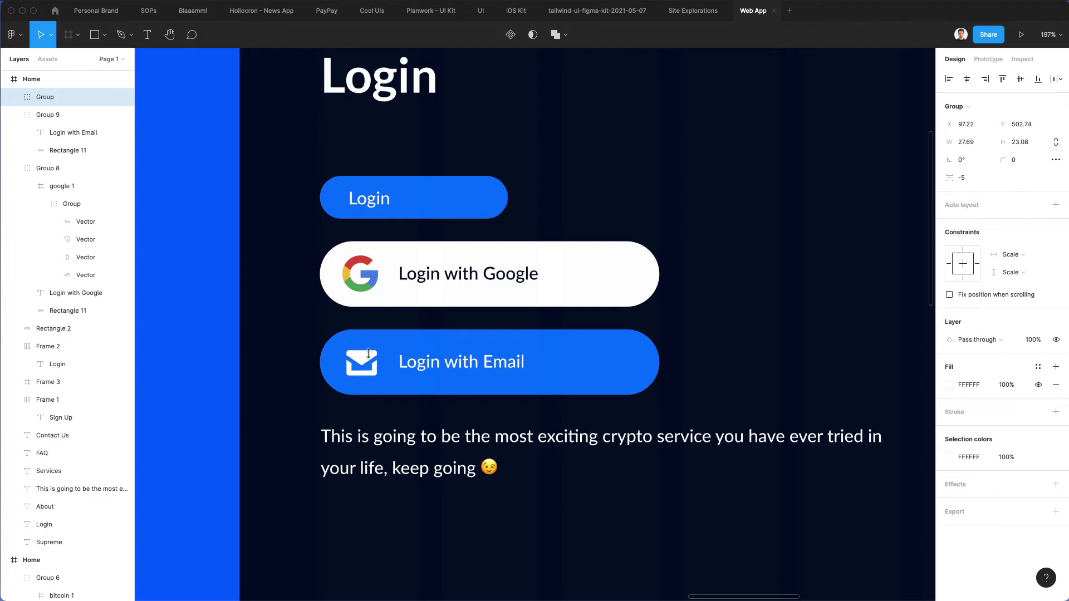
{"action": "key", "text": "Up"}
{"action": "left_click", "coordinate": [696, 353]}
Centre the Google and Email labels in their buttons and shift them about 2 px right.
{"action": "scroll", "coordinate": [658, 393], "scroll_direction": "down", "scroll_amount": 3}
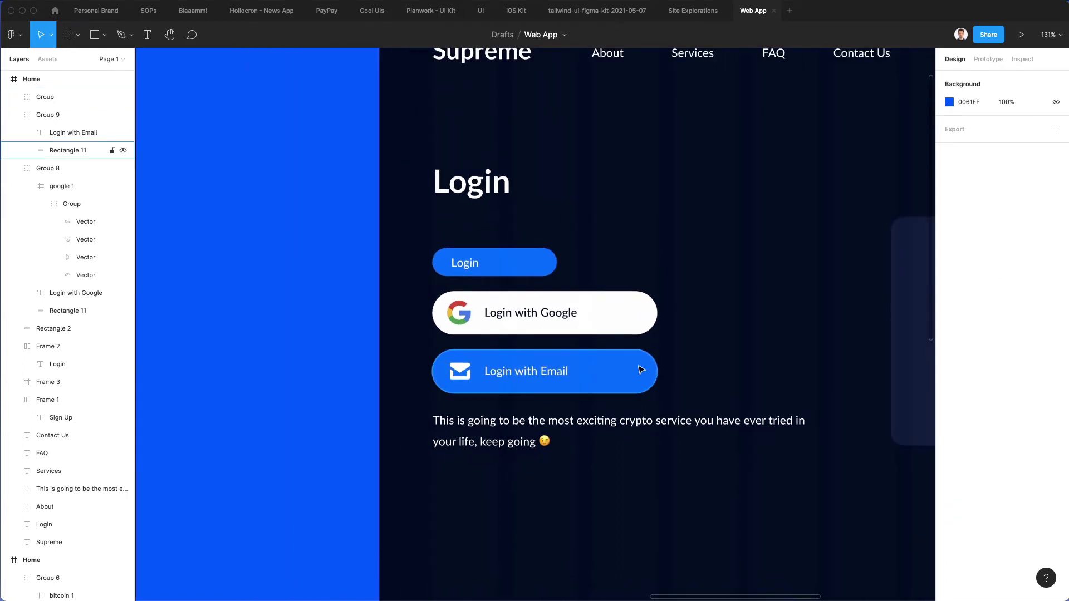
{"action": "left_click", "coordinate": [535, 310], "text": "super"}
{"action": "left_click", "coordinate": [526, 371], "text": "shift+super"}
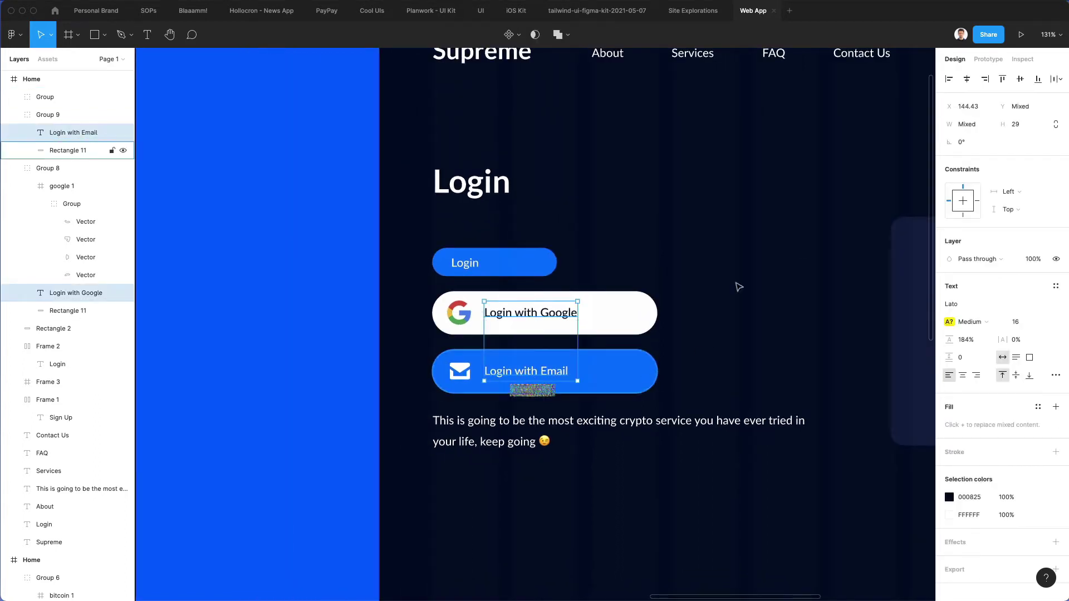
{"action": "left_click", "coordinate": [967, 78]}
{"action": "left_click_drag", "start_coordinate": [559, 315], "coordinate": [580, 316]}
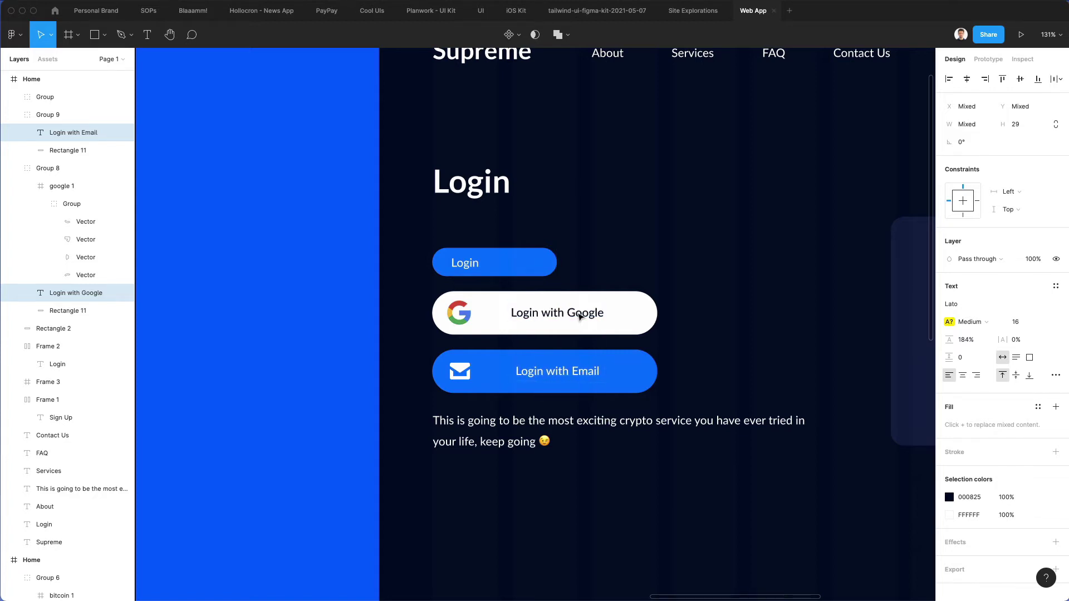
{"action": "left_click_drag", "start_coordinate": [579, 317], "coordinate": [580, 316]}
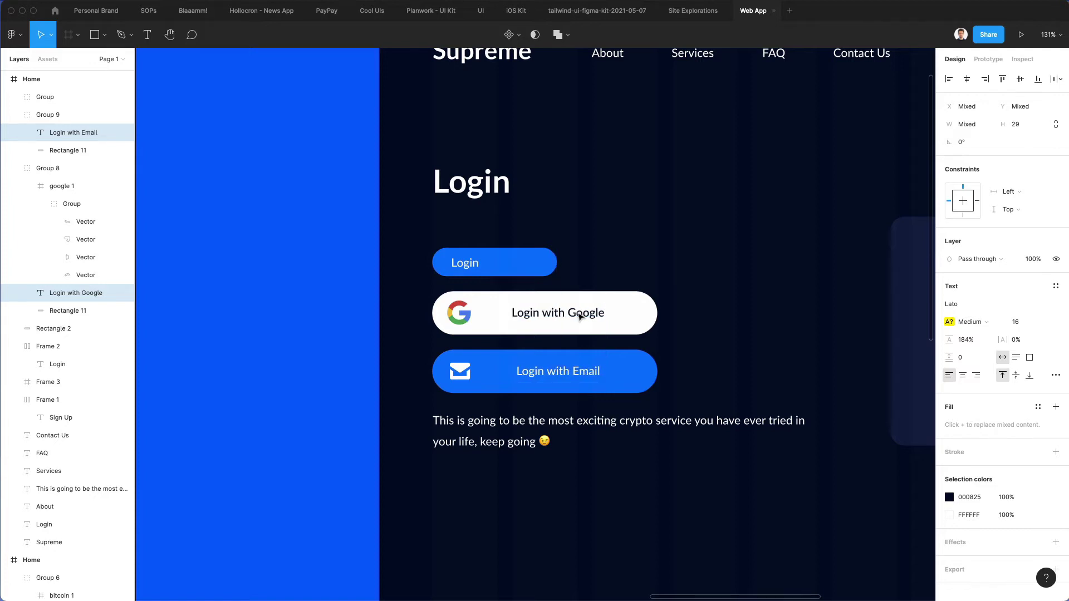
{"action": "left_click", "coordinate": [611, 270]}
Left-align the two labels and move them closer to the icons.
{"action": "scroll", "coordinate": [611, 270], "scroll_direction": "down", "scroll_amount": 6}
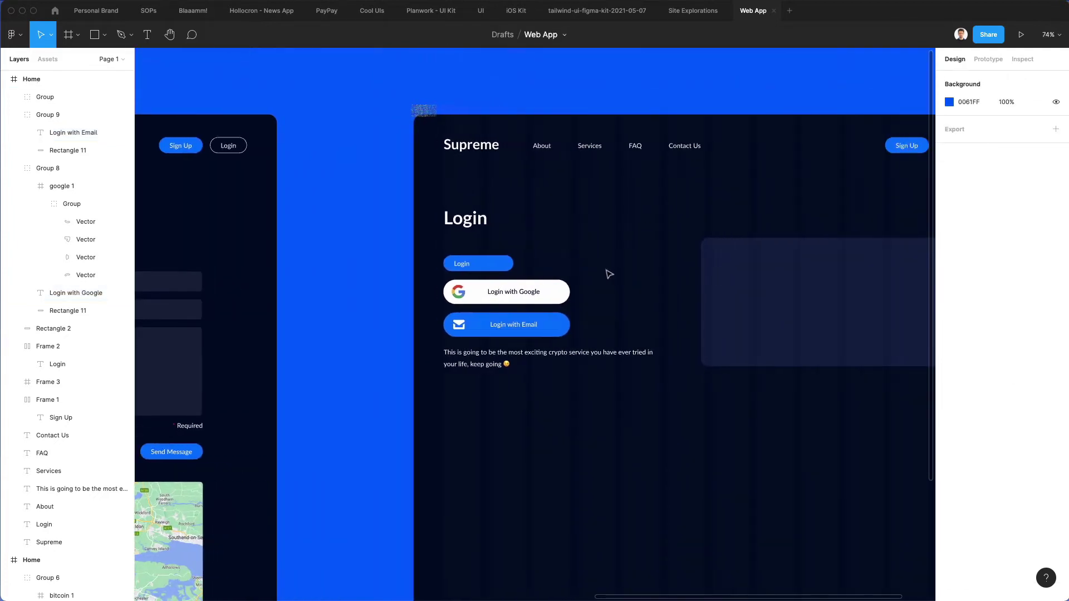
{"action": "scroll", "coordinate": [586, 277], "scroll_direction": "up", "scroll_amount": 5}
{"action": "left_click", "coordinate": [76, 293]}
{"action": "left_click", "coordinate": [73, 133], "text": "shift"}
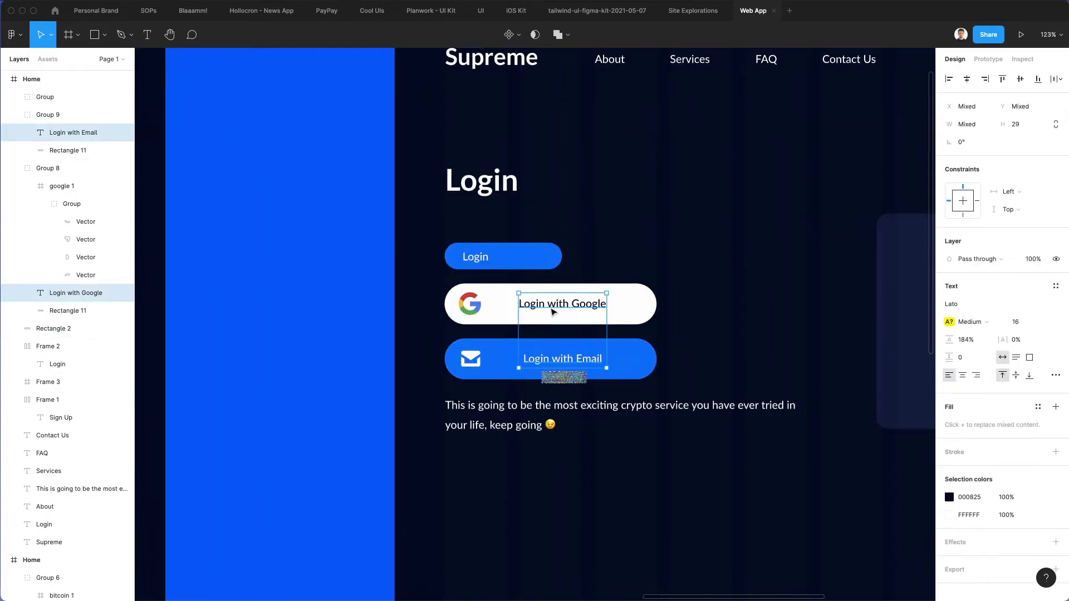
{"action": "left_click", "coordinate": [949, 79]}
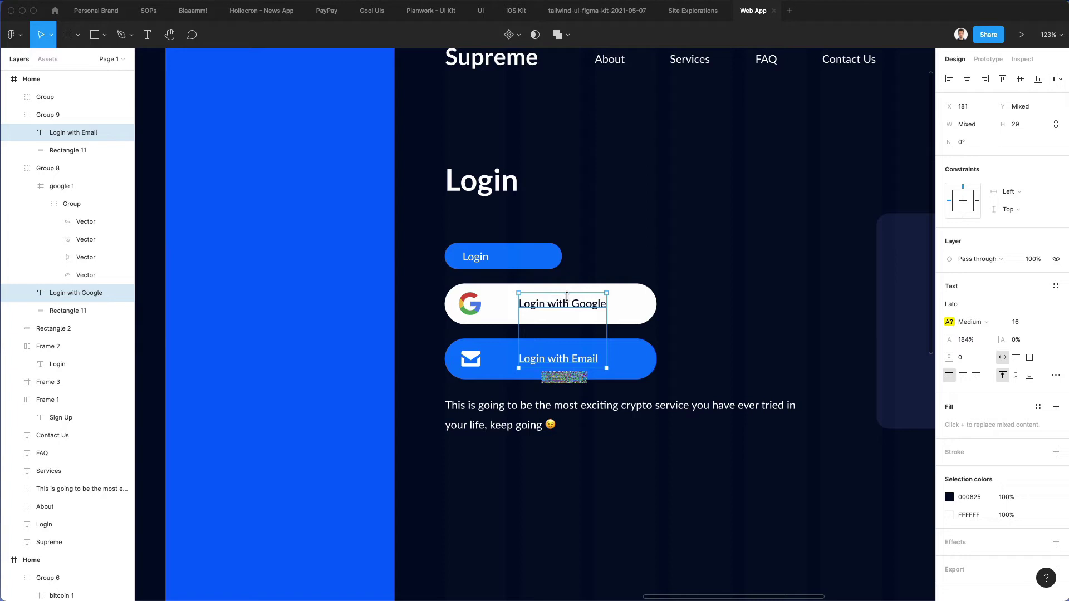
{"action": "left_click_drag", "start_coordinate": [573, 305], "coordinate": [553, 307]}
Narrow both button rectangles and reposition the Login with Email label.
{"action": "left_click", "coordinate": [646, 303]}
{"action": "left_click", "coordinate": [646, 359], "text": "shift"}
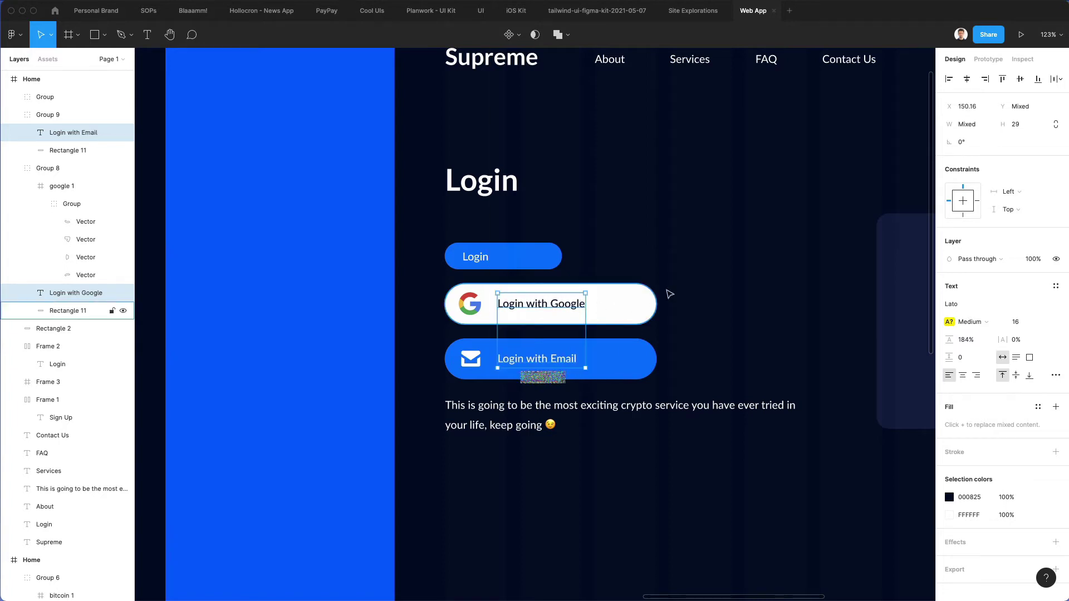
{"action": "left_click_drag", "start_coordinate": [656, 332], "coordinate": [614, 320]}
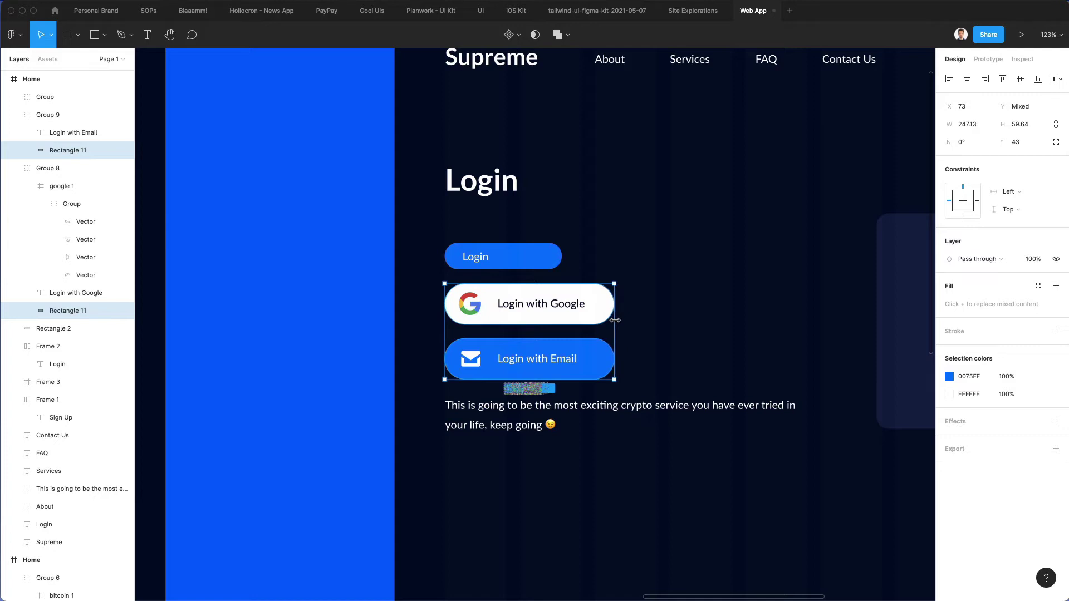
{"action": "left_click", "coordinate": [691, 276]}
{"action": "double_click", "coordinate": [536, 359]}
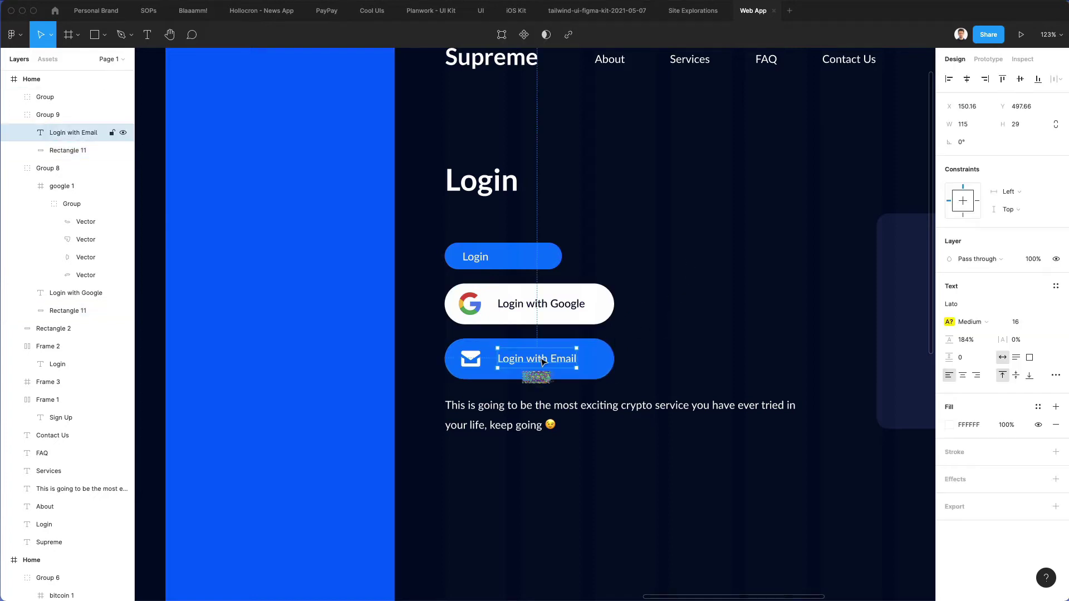
{"action": "left_click_drag", "start_coordinate": [536, 359], "coordinate": [549, 362]}
{"action": "left_click", "coordinate": [649, 311]}
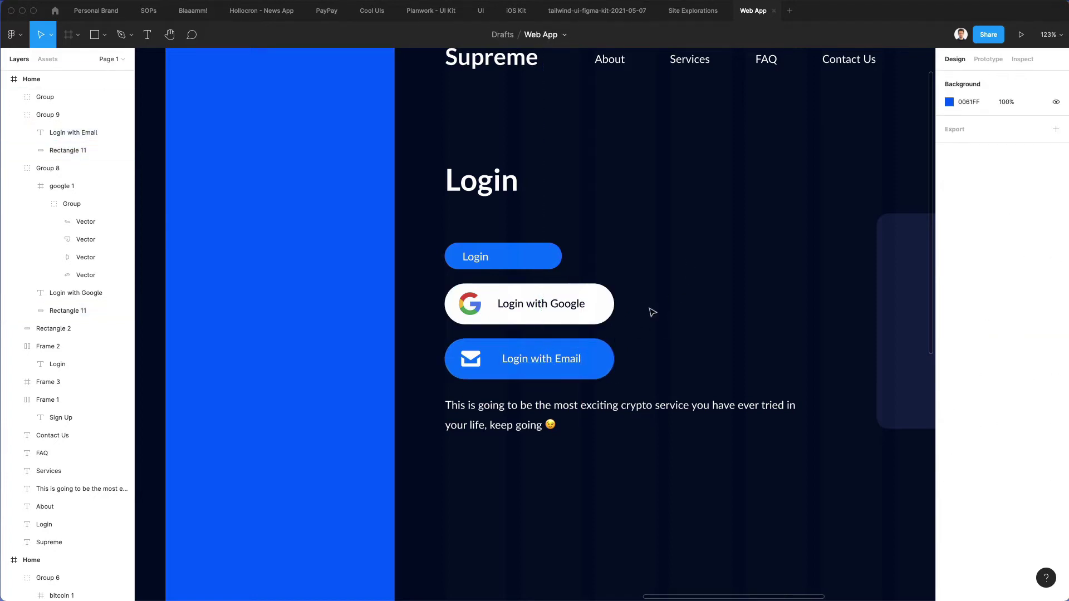
Delete the blue Login button.
{"action": "scroll", "coordinate": [650, 310], "scroll_direction": "down", "scroll_amount": 3}
{"action": "scroll", "coordinate": [646, 323], "scroll_direction": "right", "scroll_amount": 3}
{"action": "scroll", "coordinate": [644, 337], "scroll_direction": "right", "scroll_amount": 3}
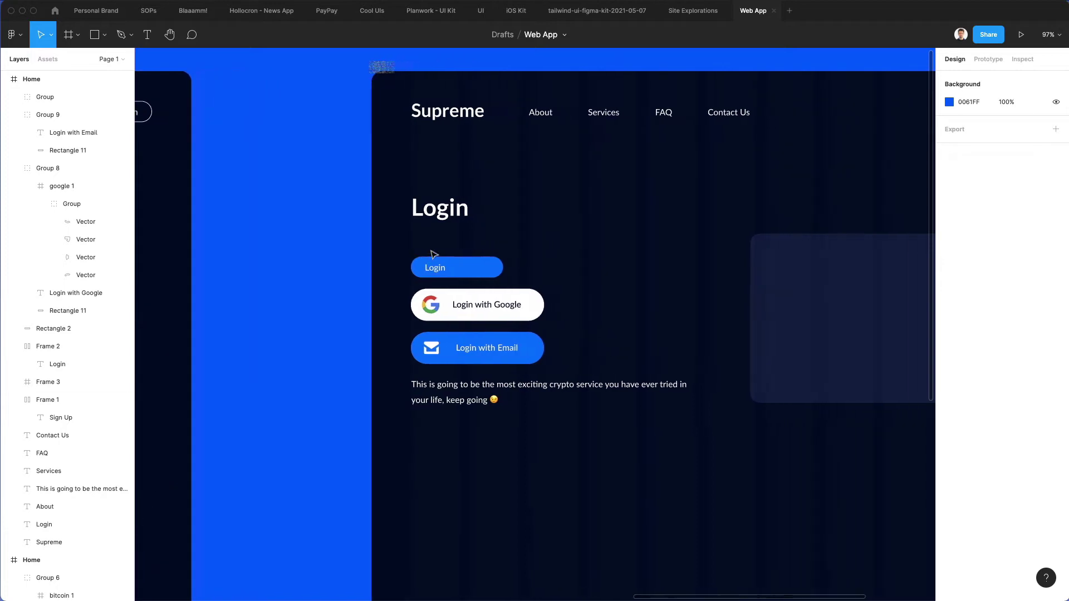
{"action": "left_click", "coordinate": [467, 268]}
{"action": "key", "text": "Delete"}
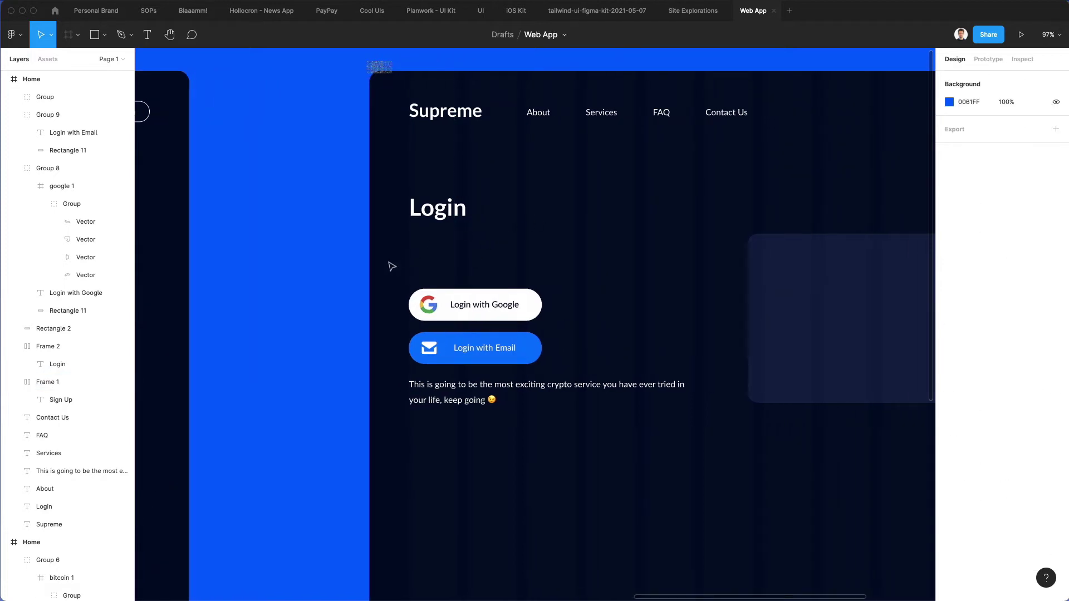
Put the envelope inside the Login with Email button's group.
{"action": "left_click_drag", "start_coordinate": [481, 359], "coordinate": [643, 317]}
{"action": "key", "text": "ctrl+z"}
{"action": "left_click", "coordinate": [383, 364]}
{"action": "left_click_drag", "start_coordinate": [383, 364], "coordinate": [423, 340]}
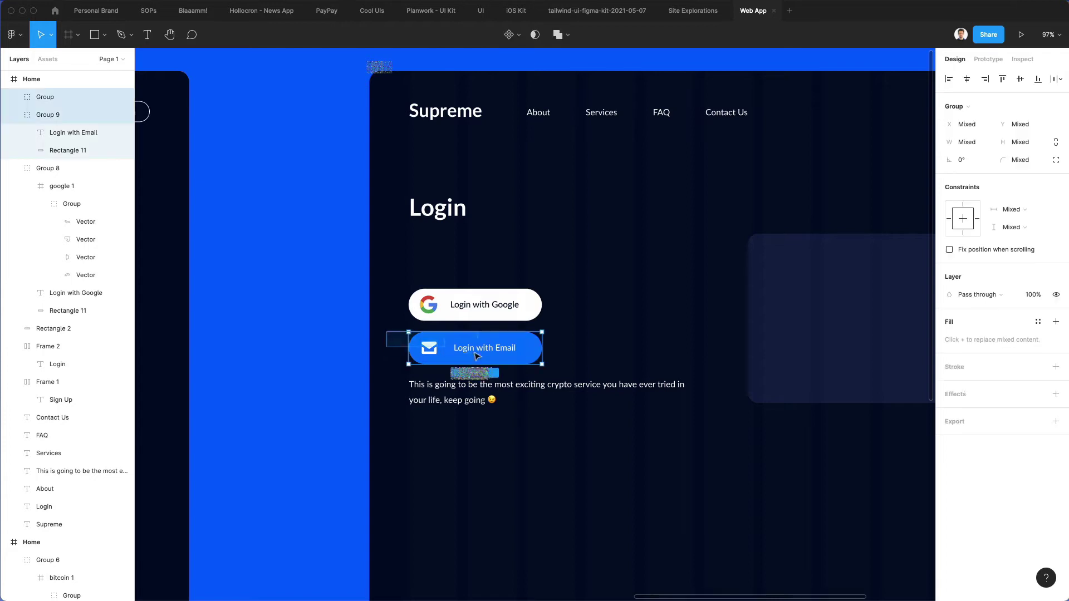
{"action": "left_click", "coordinate": [49, 104]}
{"action": "left_click_drag", "start_coordinate": [49, 105], "coordinate": [53, 119]}
{"action": "left_click", "coordinate": [641, 323]}
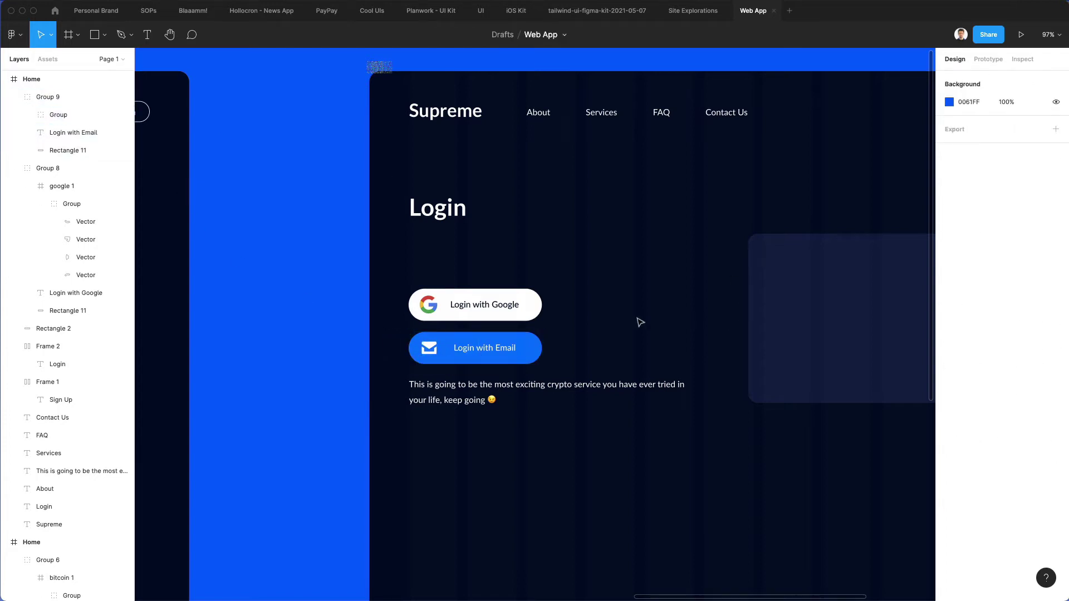
Place the Login with Email button beside the Login with Google button.
{"action": "left_click_drag", "start_coordinate": [434, 355], "coordinate": [591, 272]}
{"action": "left_click", "coordinate": [485, 300], "text": "shift"}
{"action": "scroll", "coordinate": [564, 294], "scroll_direction": "right", "scroll_amount": 3}
Move the body paragraph up between the Login heading and the buttons.
{"action": "left_click", "coordinate": [557, 334]}
{"action": "left_click_drag", "start_coordinate": [450, 399], "coordinate": [467, 260]}
{"action": "double_click", "coordinate": [465, 247]}
{"action": "scroll", "coordinate": [465, 248], "scroll_direction": "up", "scroll_amount": 1}
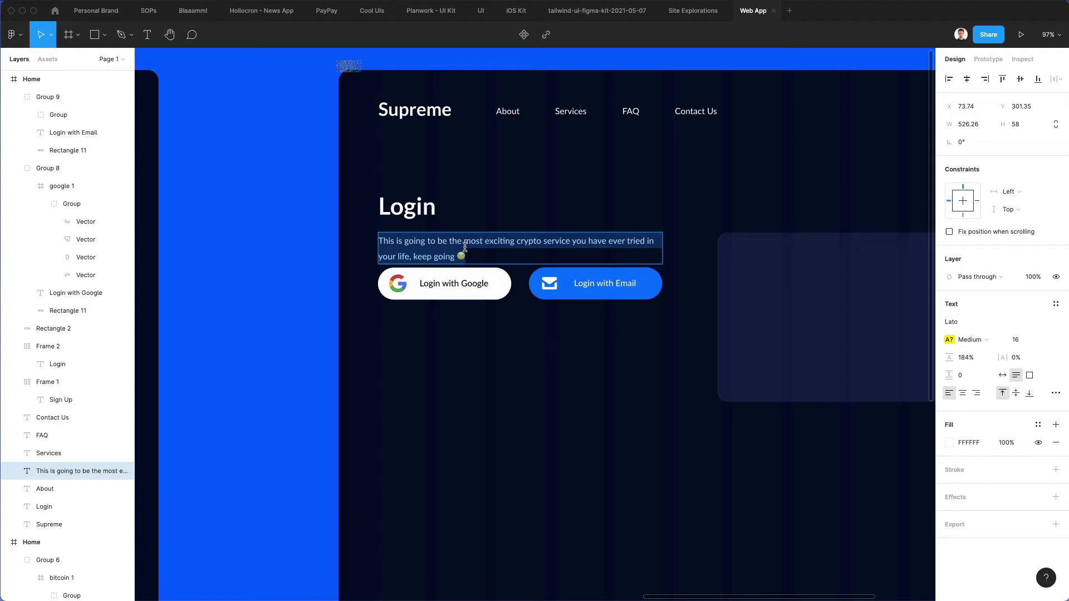
Retype the paragraph as 'You can login via these options right here:'.
{"action": "type", "text": "You"}
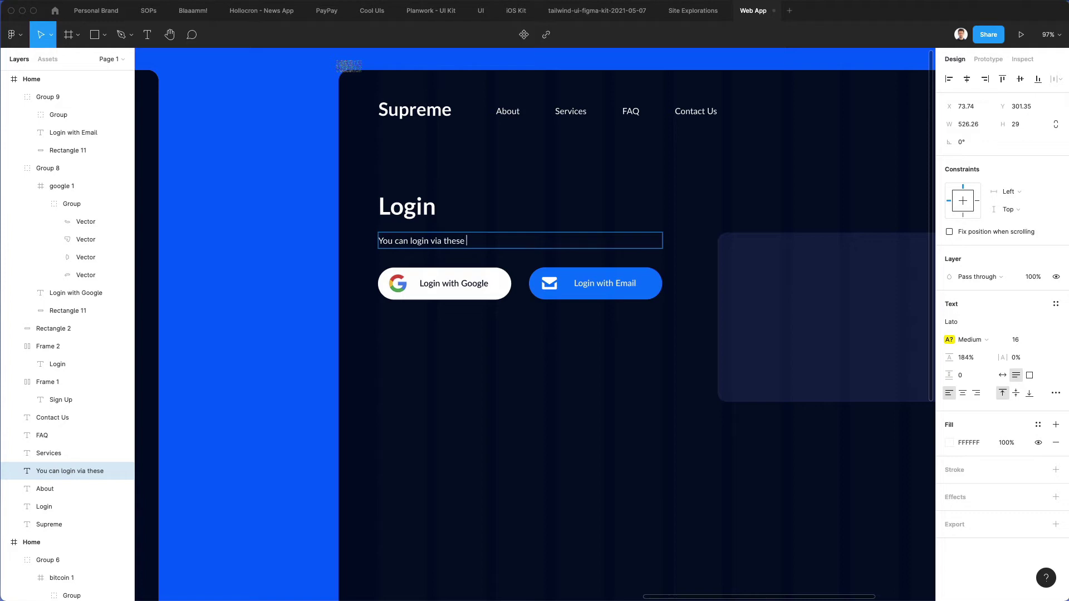
{"action": "type", "text": "can login via these buttons right here:"}
{"action": "double_click", "coordinate": [482, 239]}
{"action": "type", "text": "options right here:"}
{"action": "left_click", "coordinate": [540, 223]}
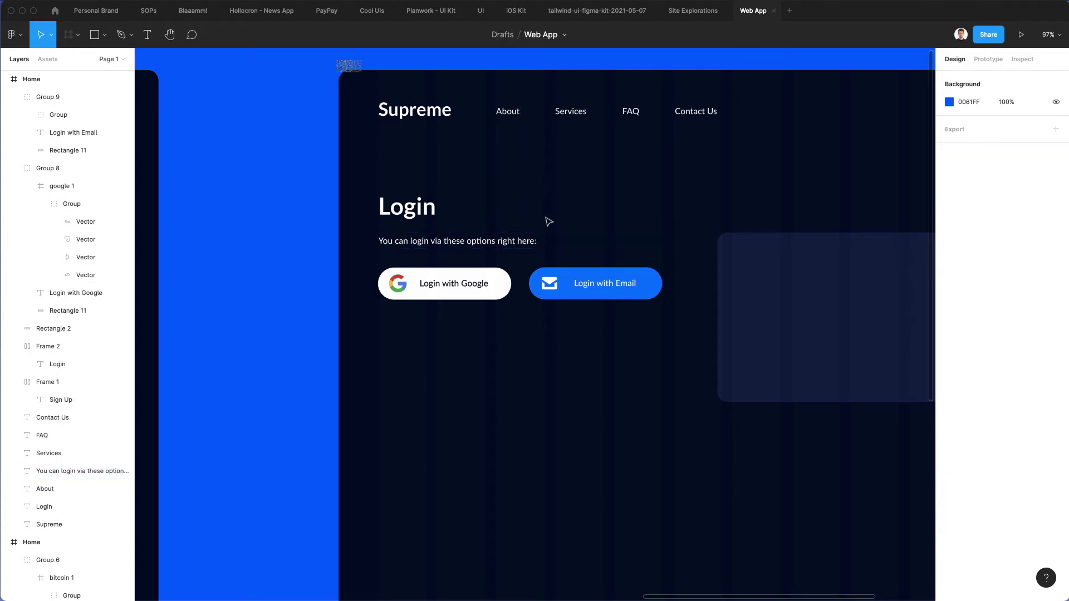
{"action": "scroll", "coordinate": [548, 221], "scroll_direction": "right", "scroll_amount": 3}
{"action": "scroll", "coordinate": [548, 222], "scroll_direction": "down", "scroll_amount": 2}
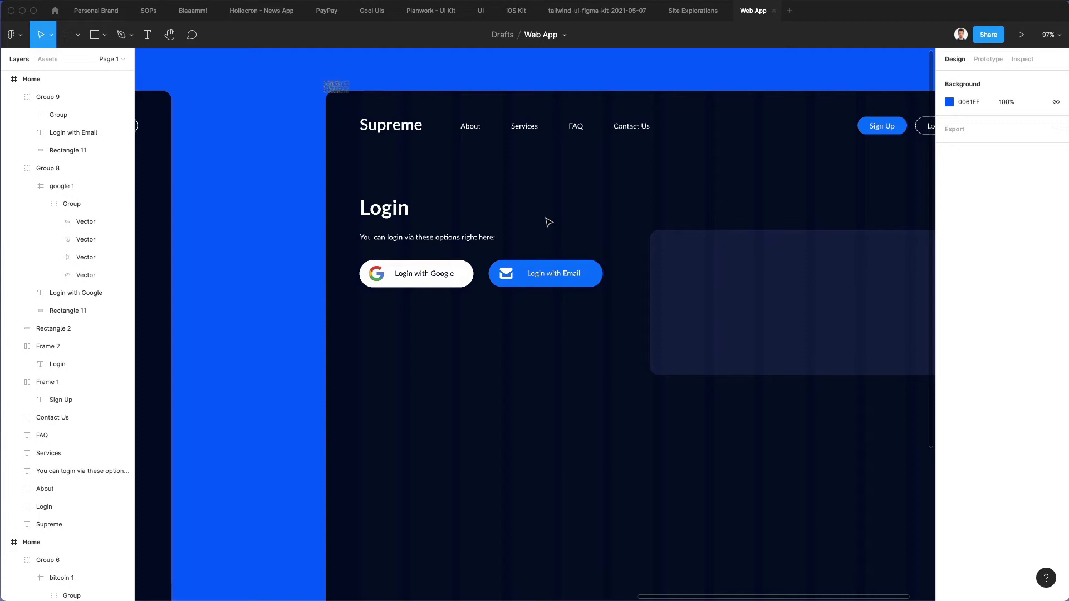
Duplicate the subtitle line below the login buttons.
{"action": "left_click_drag", "start_coordinate": [442, 238], "coordinate": [448, 312]}
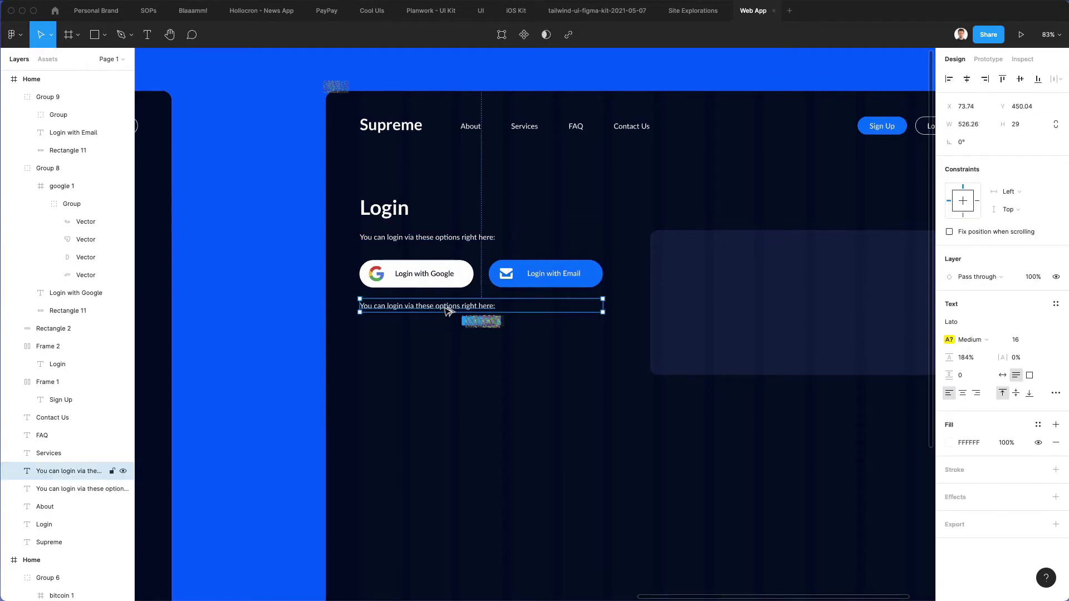
{"action": "scroll", "coordinate": [446, 312], "scroll_direction": "right", "scroll_amount": 2}
{"action": "scroll", "coordinate": [446, 311], "scroll_direction": "right", "scroll_amount": 2}
{"action": "scroll", "coordinate": [446, 311], "scroll_direction": "down", "scroll_amount": 1}
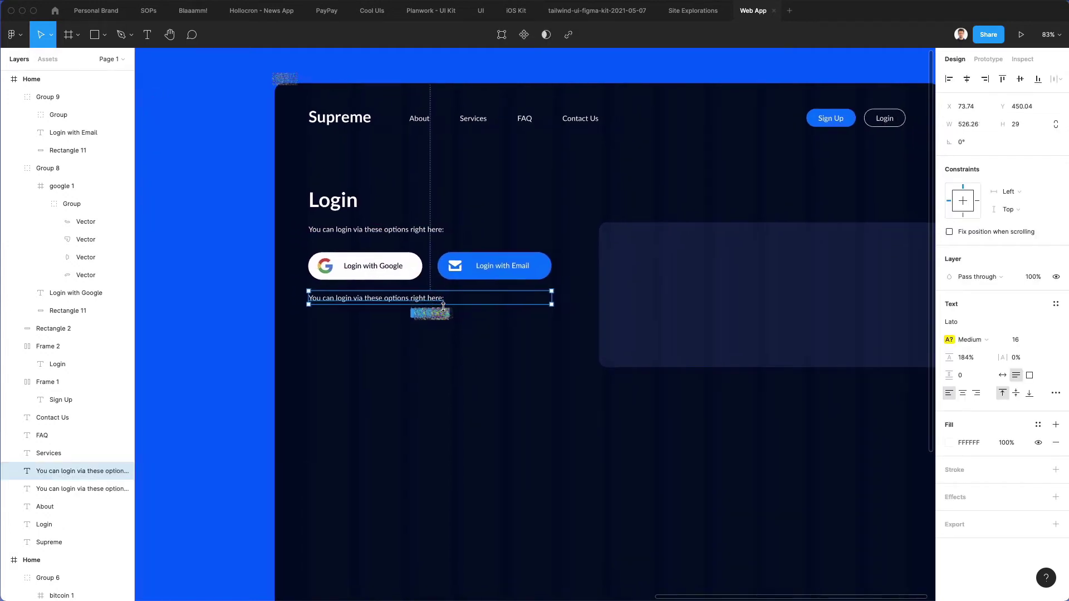
{"action": "left_click", "coordinate": [441, 363]}
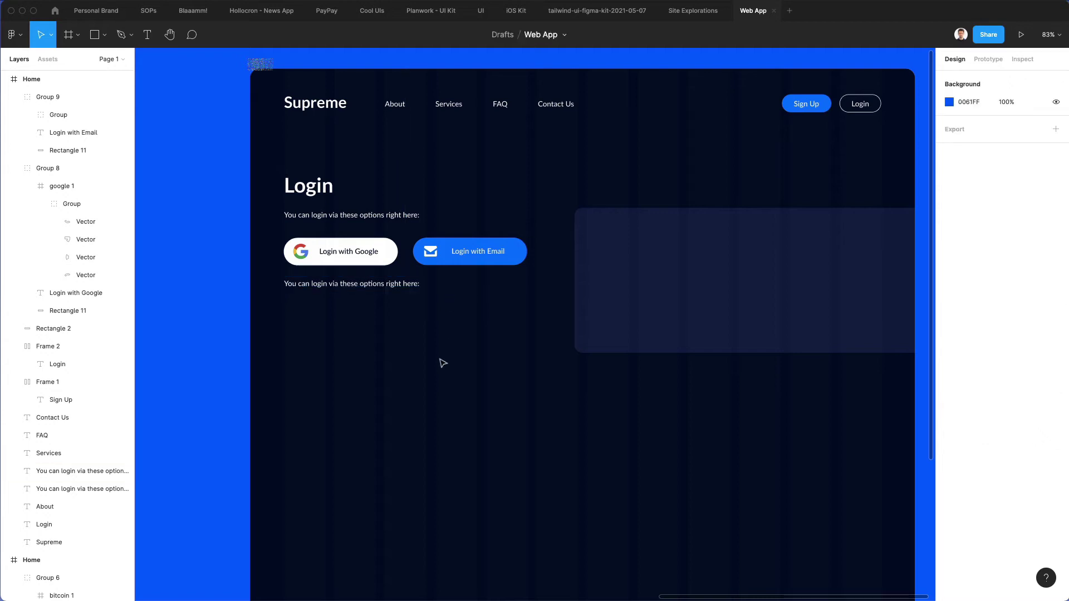
Retype the copy as 'Haven't got an account yet? Sign Up now'.
{"action": "left_click", "coordinate": [413, 287]}
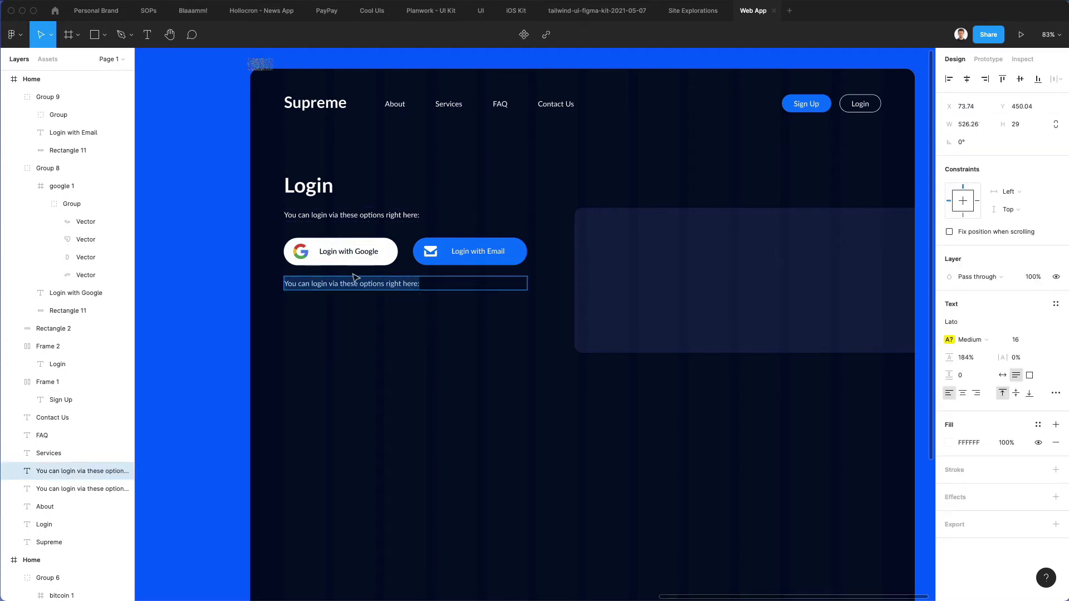
{"action": "scroll", "coordinate": [342, 210], "scroll_direction": "up", "scroll_amount": 1}
{"action": "scroll", "coordinate": [334, 209], "scroll_direction": "up", "scroll_amount": 1}
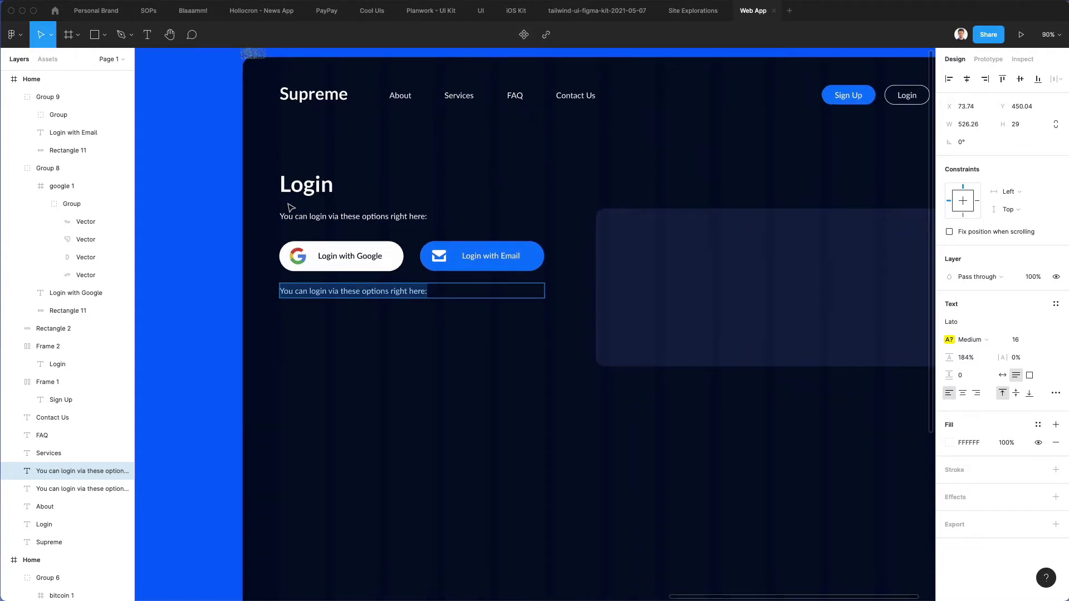
{"action": "type", "text": "Haven't"}
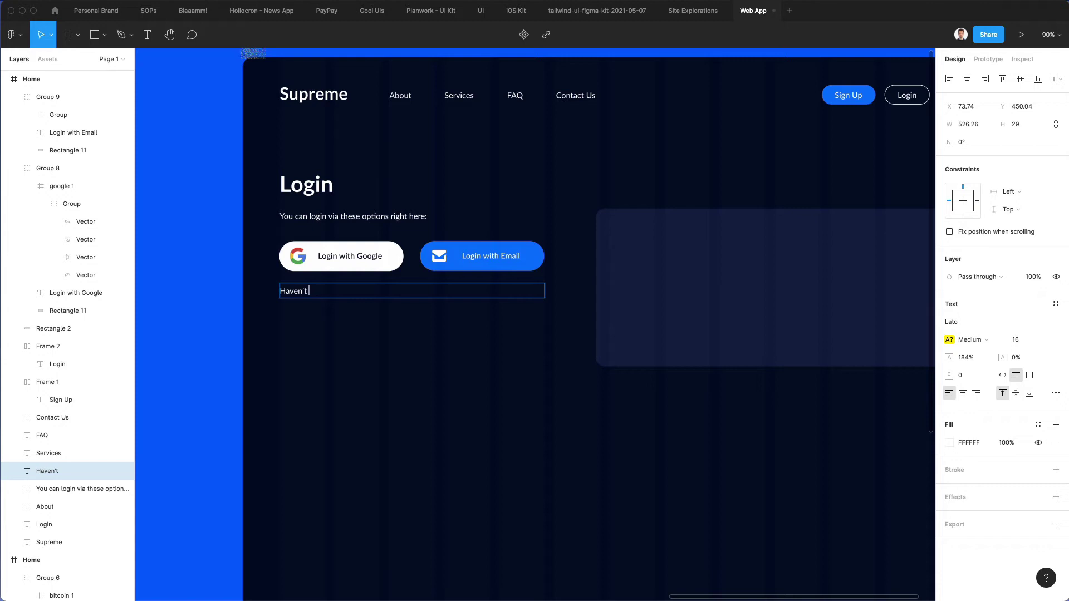
{"action": "type", "text": " got an account yet? Subscribe"}
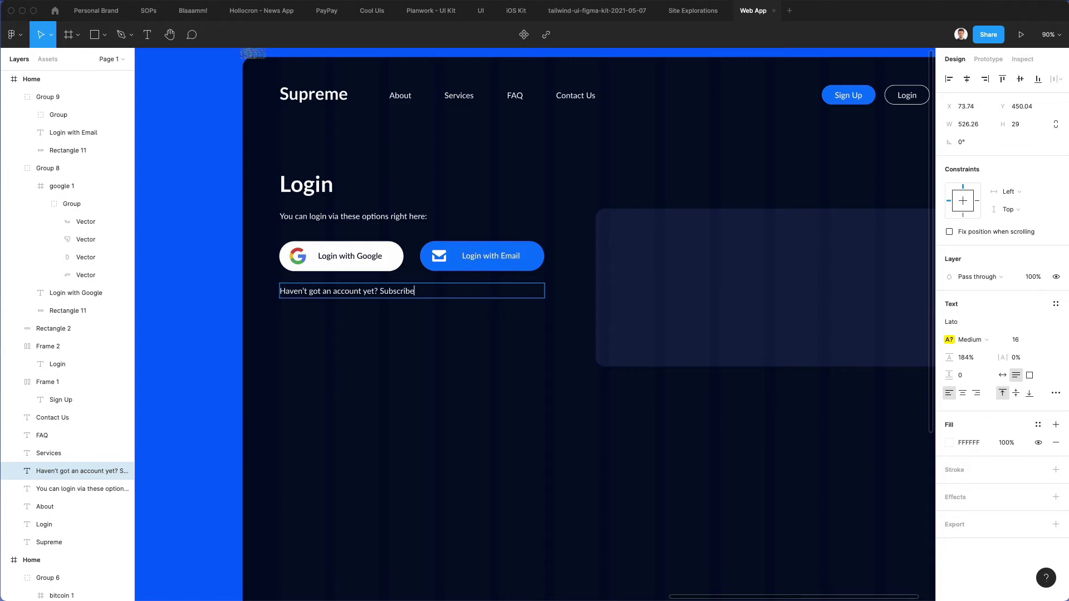
{"action": "key", "text": "alt+shift+Left"}
{"action": "type", "text": "Si"}
Make the words 'Sign Up' bold and blue 0075FF.
{"action": "left_click_drag", "start_coordinate": [408, 290], "coordinate": [382, 292]}
{"action": "key", "text": "i"}
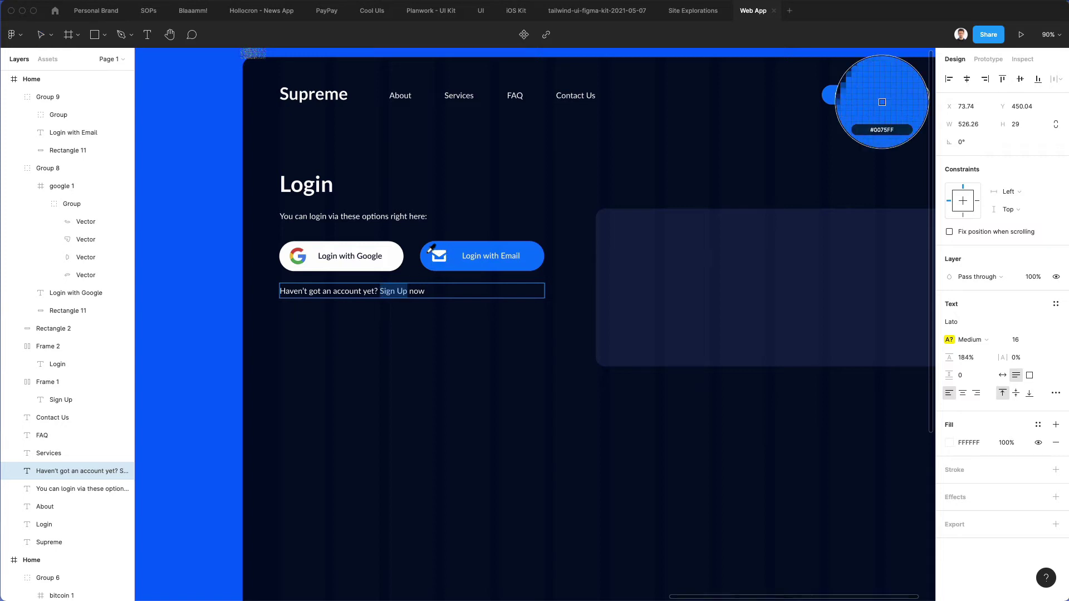
{"action": "left_click", "coordinate": [864, 96]}
{"action": "left_click", "coordinate": [970, 340]}
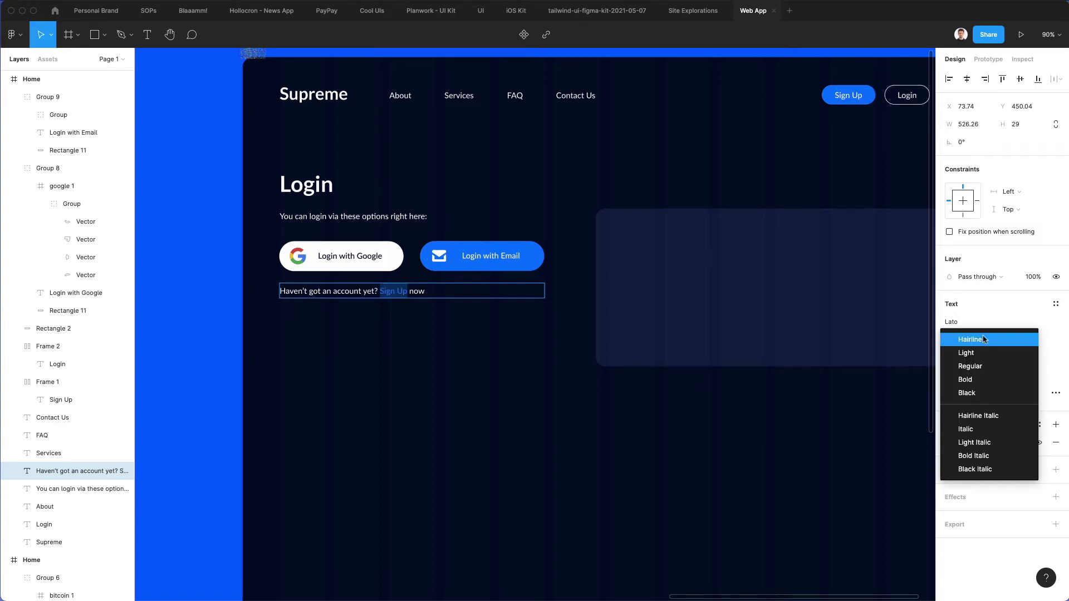
{"action": "left_click", "coordinate": [984, 377]}
{"action": "key", "text": "Escape"}
{"action": "left_click", "coordinate": [468, 322]}
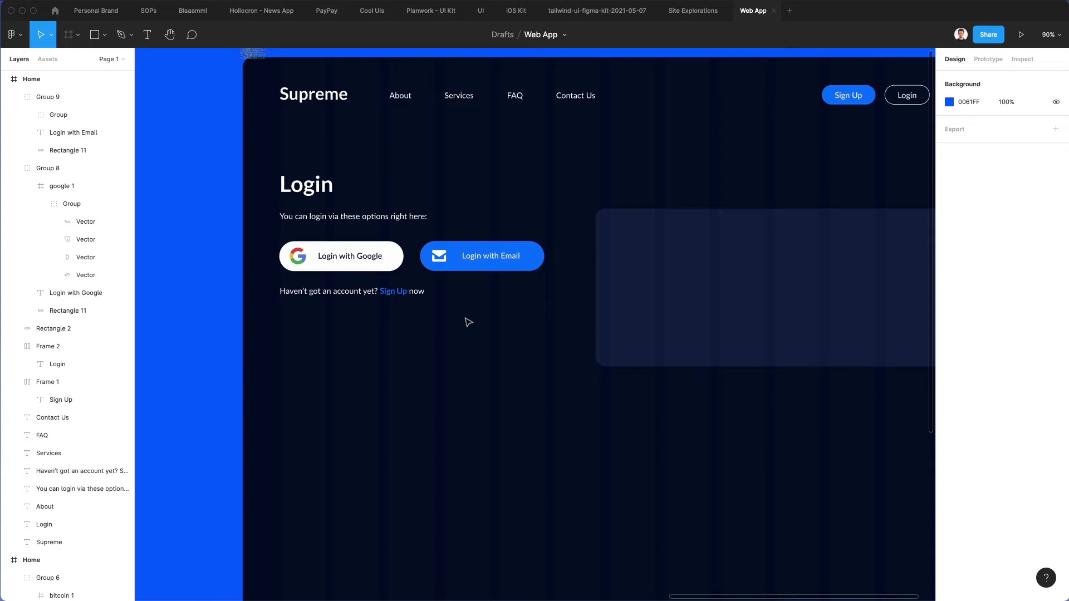
Resize the dark right-hand panel to make it taller.
{"action": "scroll", "coordinate": [458, 325], "scroll_direction": "down", "scroll_amount": 3}
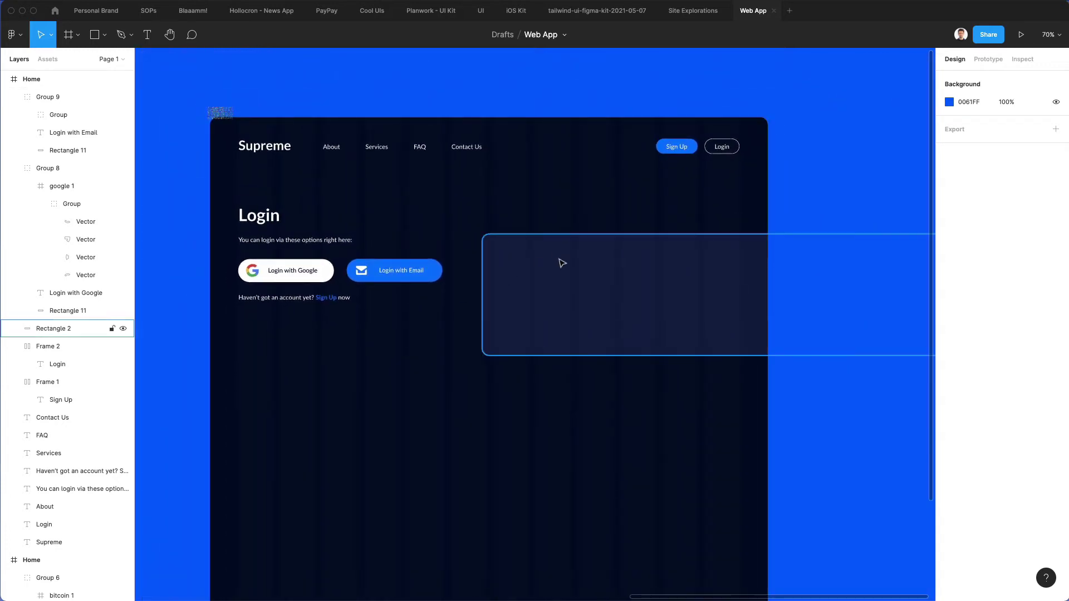
{"action": "left_click", "coordinate": [561, 262]}
{"action": "scroll", "coordinate": [779, 234], "scroll_direction": "right", "scroll_amount": 5}
{"action": "left_click_drag", "start_coordinate": [764, 233], "coordinate": [499, 210]}
{"action": "scroll", "coordinate": [499, 210], "scroll_direction": "left", "scroll_amount": 4}
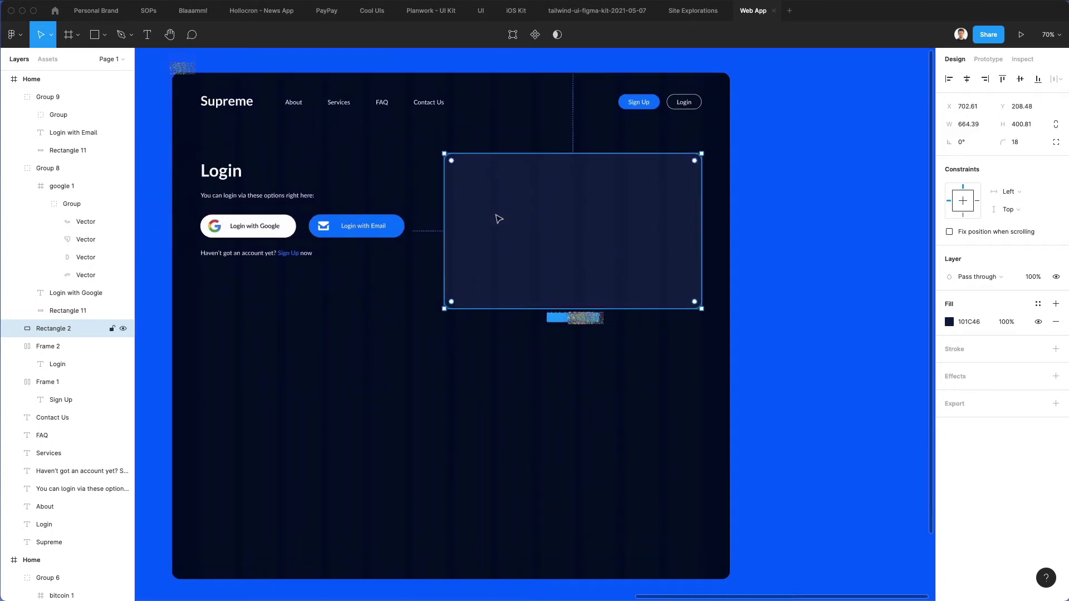
{"action": "left_click_drag", "start_coordinate": [510, 307], "coordinate": [527, 408]}
{"action": "left_click", "coordinate": [402, 328]}
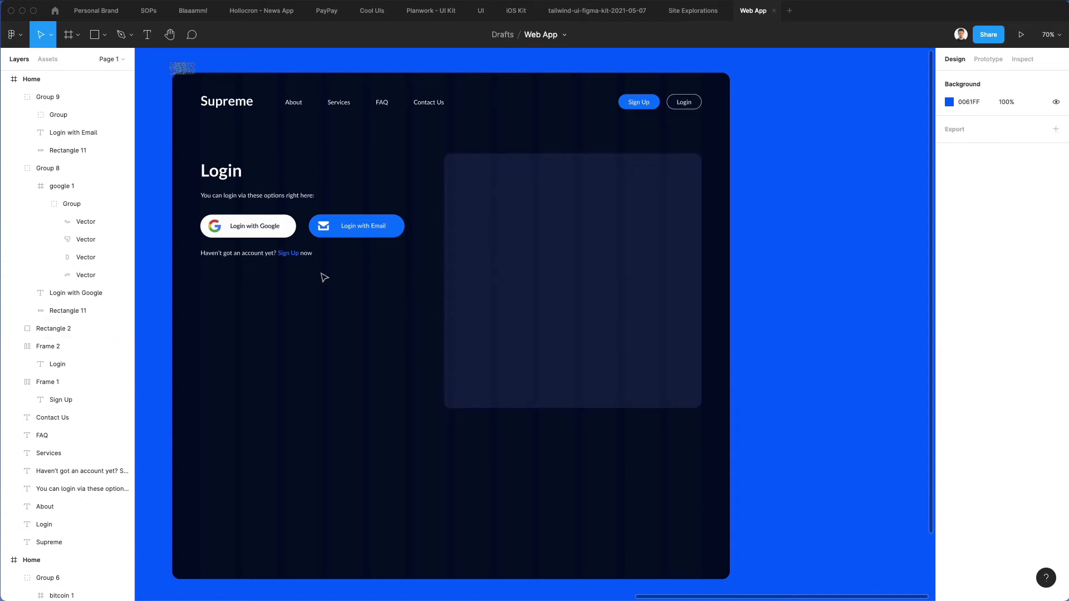
Group all the login content (heading, tagline and buttons) with Cmd+G.
{"action": "scroll", "coordinate": [257, 246], "scroll_direction": "up", "scroll_amount": 5}
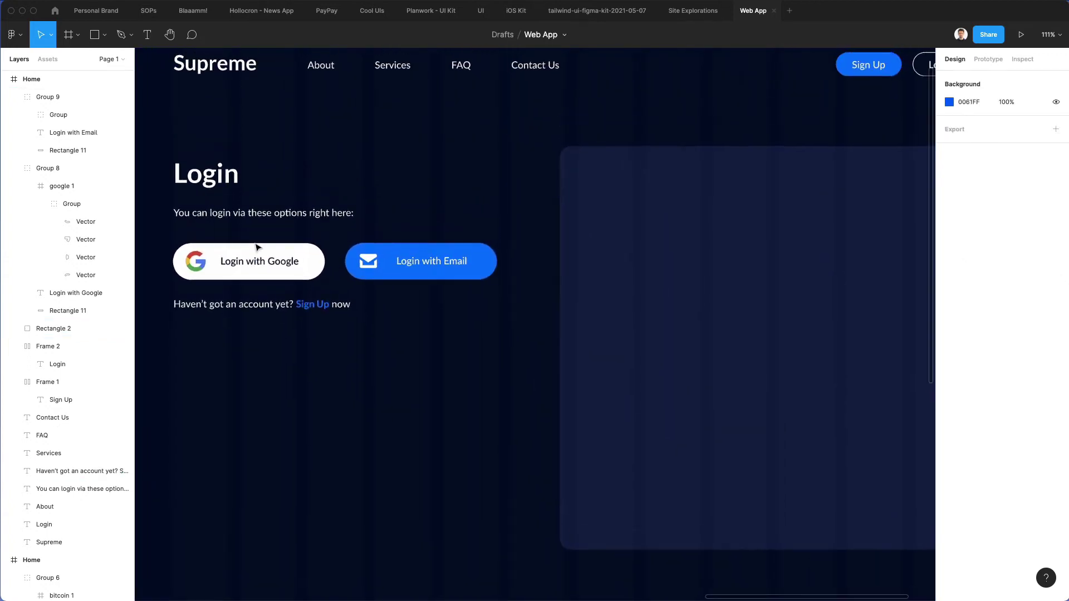
{"action": "scroll", "coordinate": [257, 246], "scroll_direction": "down", "scroll_amount": 4}
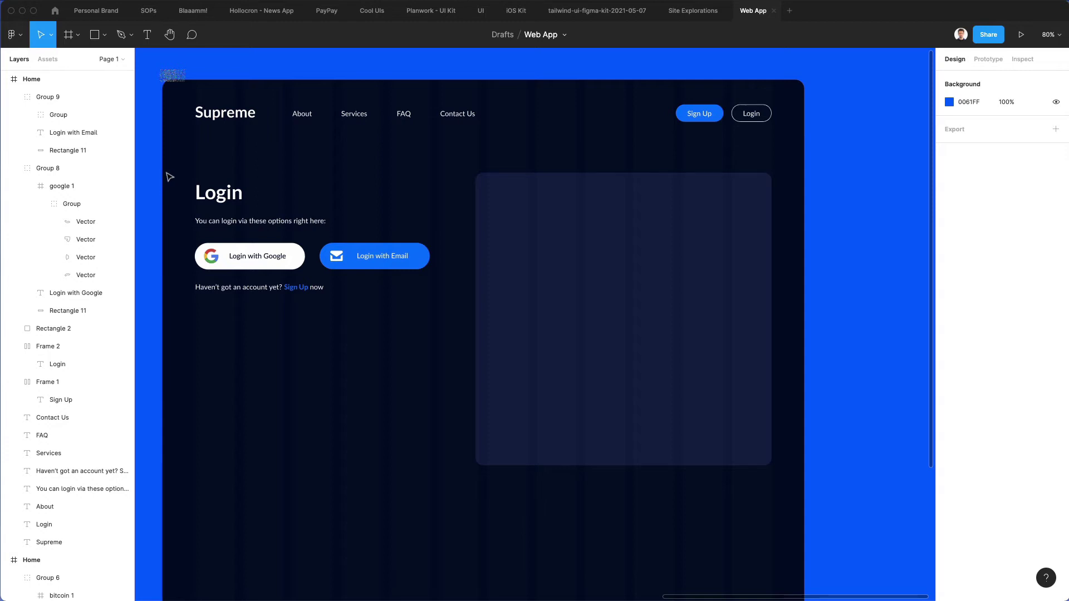
{"action": "scroll", "coordinate": [177, 179], "scroll_direction": "down", "scroll_amount": 1}
{"action": "scroll", "coordinate": [184, 172], "scroll_direction": "left", "scroll_amount": 1}
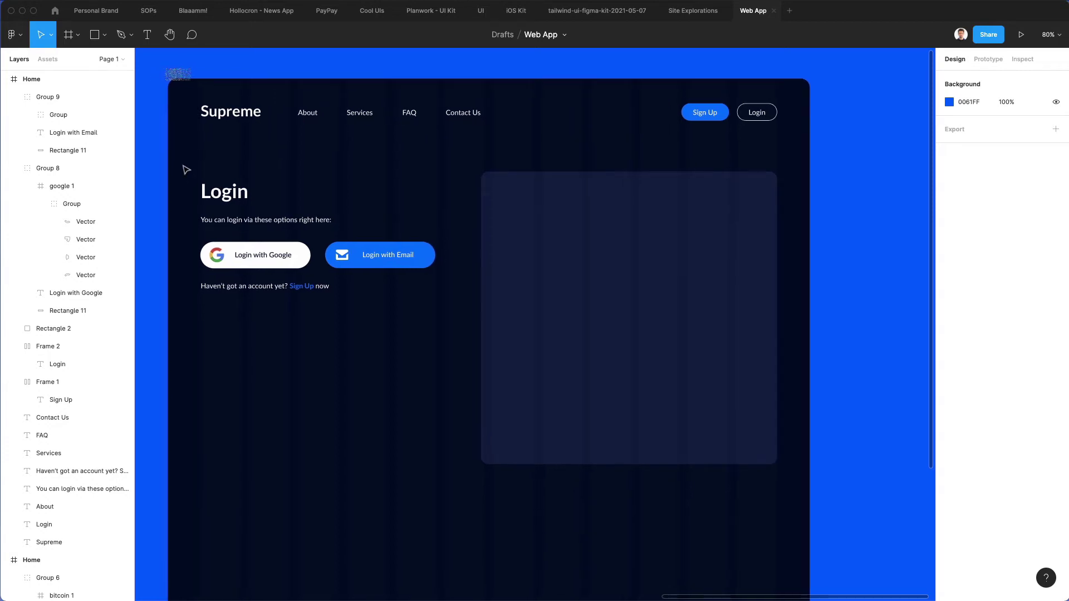
{"action": "scroll", "coordinate": [169, 158], "scroll_direction": "left", "scroll_amount": 1}
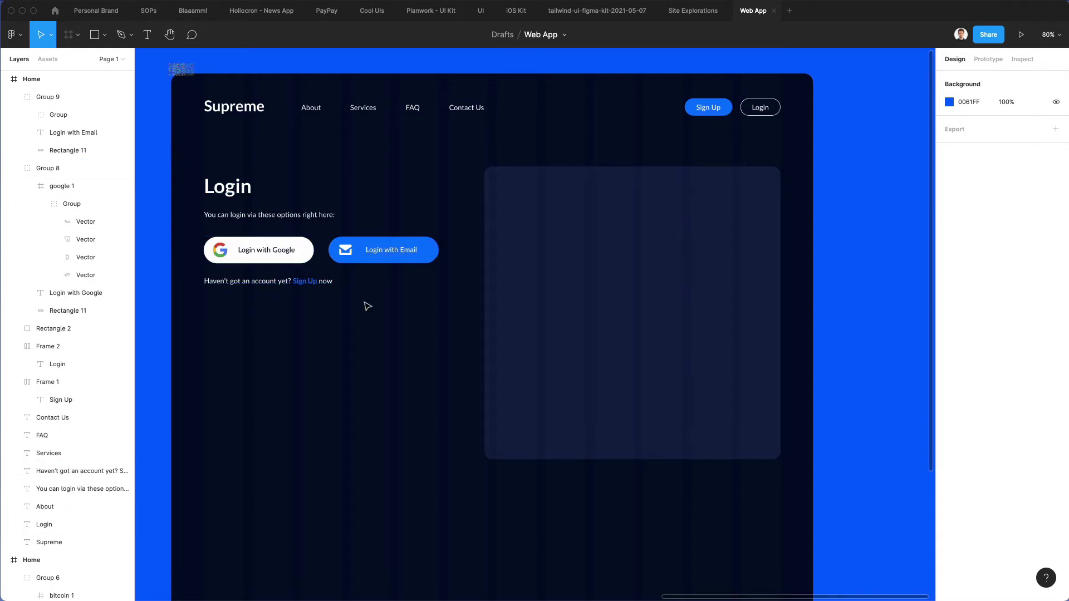
{"action": "scroll", "coordinate": [370, 296], "scroll_direction": "down", "scroll_amount": 1}
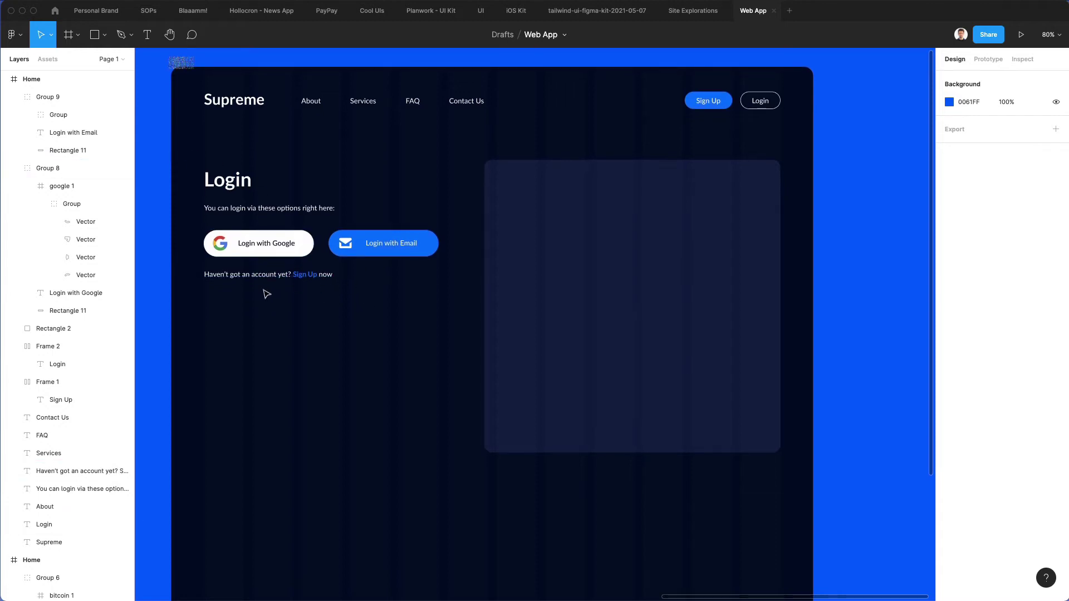
{"action": "left_click_drag", "start_coordinate": [191, 155], "coordinate": [475, 334]}
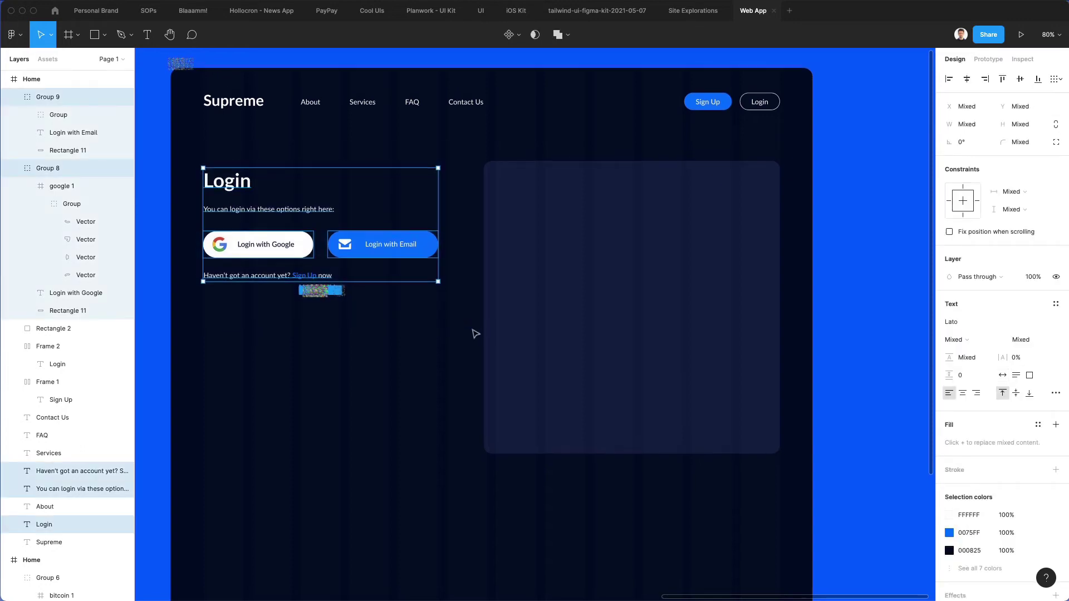
{"action": "scroll", "coordinate": [475, 334], "scroll_direction": "left", "scroll_amount": 1}
{"action": "key", "text": "super+g"}
Move the login group lower, then nudge it and the panel up together.
{"action": "left_click_drag", "start_coordinate": [369, 220], "coordinate": [384, 317]}
{"action": "left_click", "coordinate": [555, 270], "text": "shift"}
{"action": "key", "text": "shift+Up"}
{"action": "key", "text": "shift+Up"}
{"action": "key", "text": "shift+Up"}
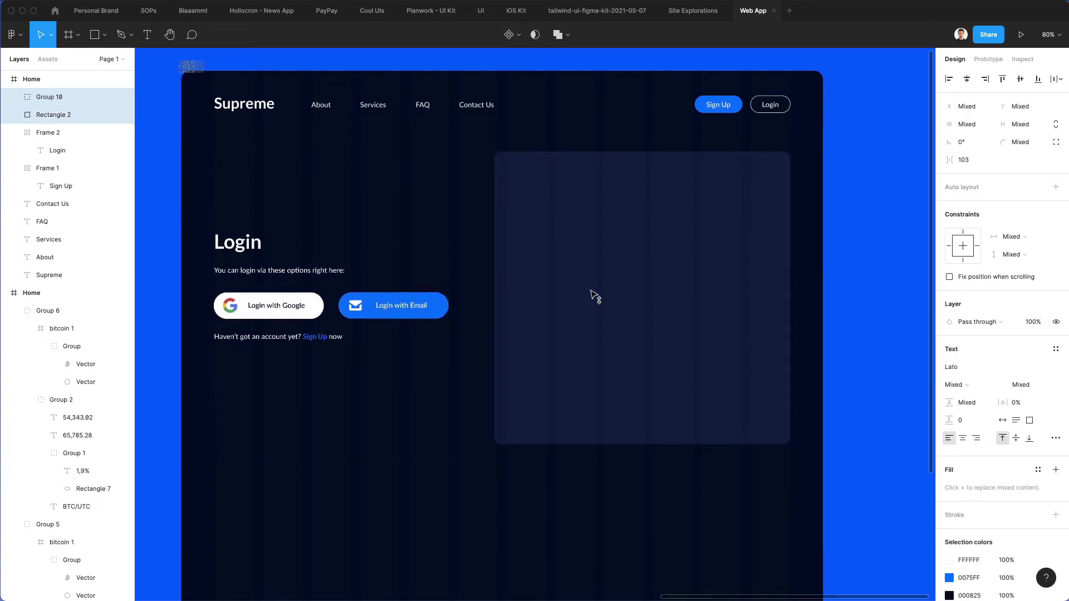
{"action": "left_click", "coordinate": [446, 201]}
{"action": "scroll", "coordinate": [404, 168], "scroll_direction": "down", "scroll_amount": 2}
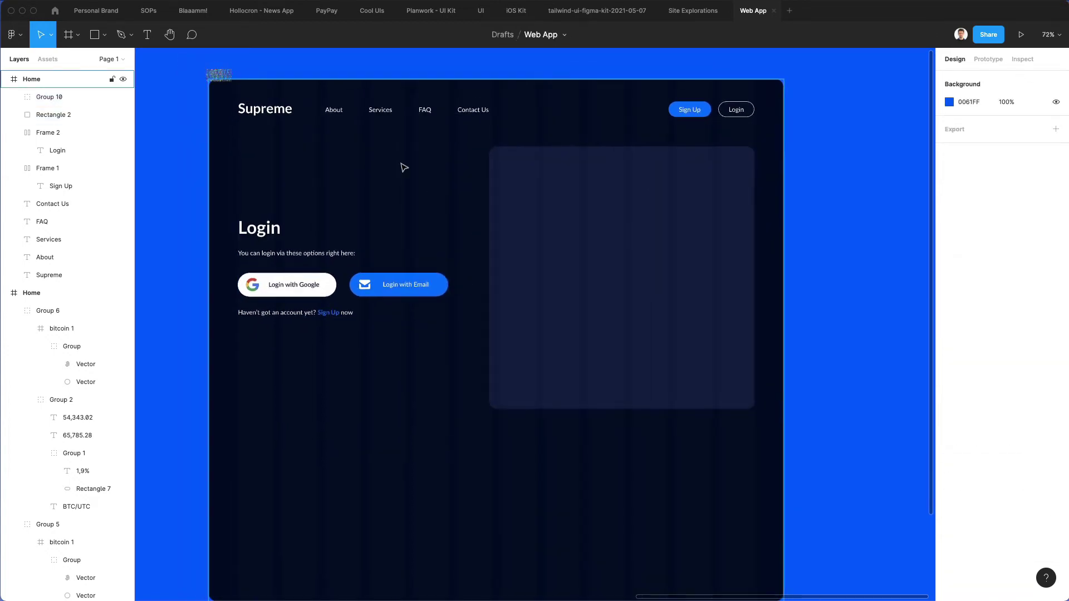
Shorten the Home frame to 976 high.
{"action": "left_click", "coordinate": [220, 76]}
{"action": "scroll", "coordinate": [526, 334], "scroll_direction": "down", "scroll_amount": 2}
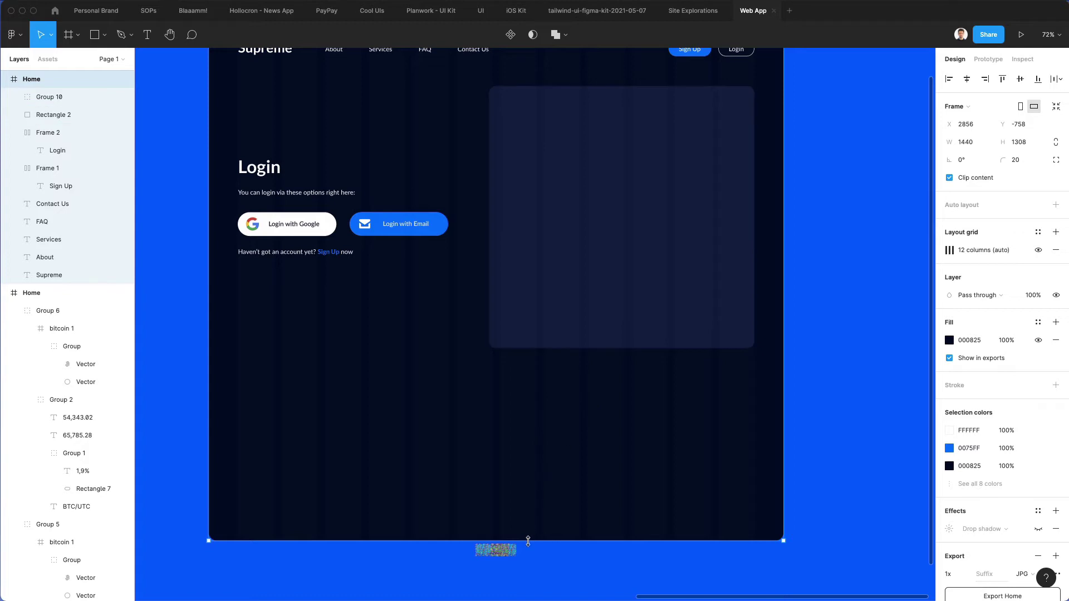
{"action": "left_click_drag", "start_coordinate": [527, 541], "coordinate": [515, 407]}
{"action": "scroll", "coordinate": [515, 409], "scroll_direction": "up", "scroll_amount": 2}
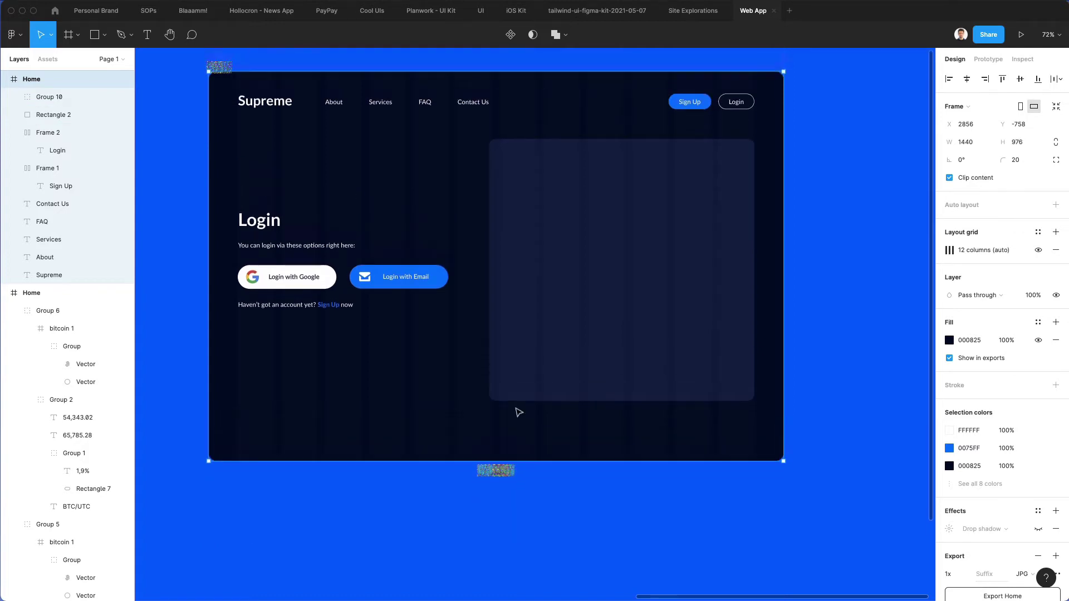
Shift the right panel down to Y 188.5 and nudge the login group to match.
{"action": "left_click", "coordinate": [530, 336]}
{"action": "key", "text": "shift+Down"}
{"action": "key", "text": "shift+Down"}
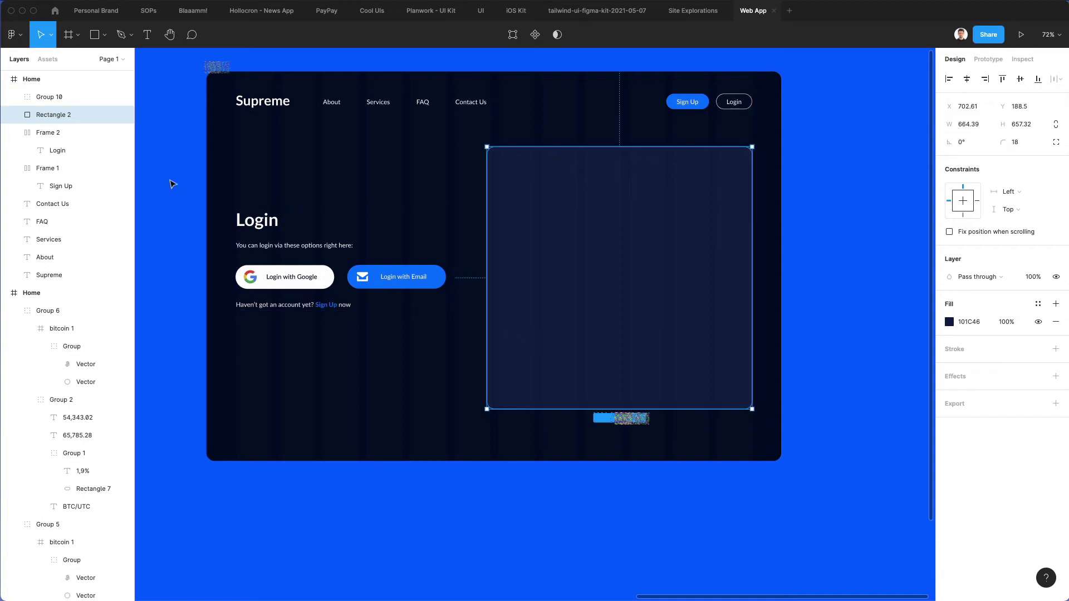
{"action": "left_click_drag", "start_coordinate": [173, 183], "coordinate": [412, 329]}
{"action": "key", "text": "shift+Down"}
{"action": "key", "text": "shift+Down"}
{"action": "key", "text": "shift+Down"}
{"action": "key", "text": "shift+Up"}
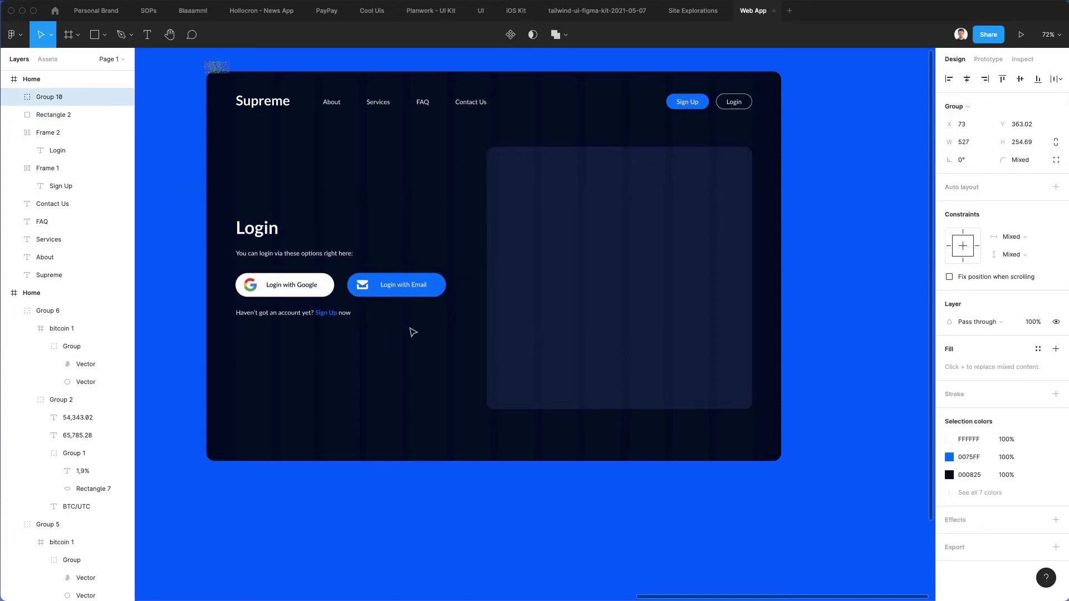
{"action": "left_click", "coordinate": [396, 202]}
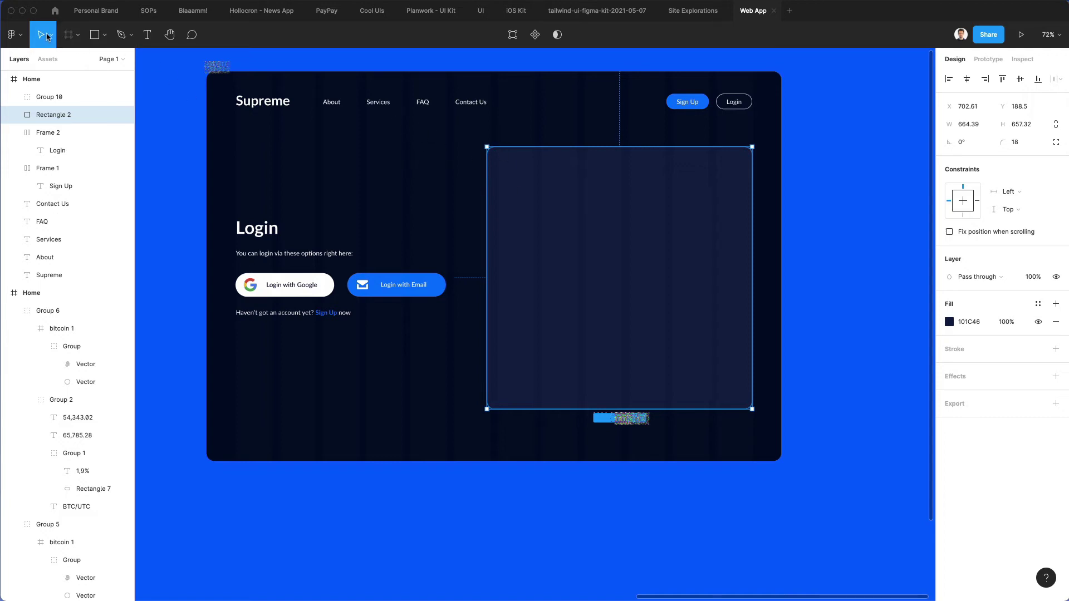
{"action": "left_click", "coordinate": [13, 34]}
Search the Unsplash plugin for 'trading' photos.
{"action": "mouse_move", "coordinate": [82, 190]}
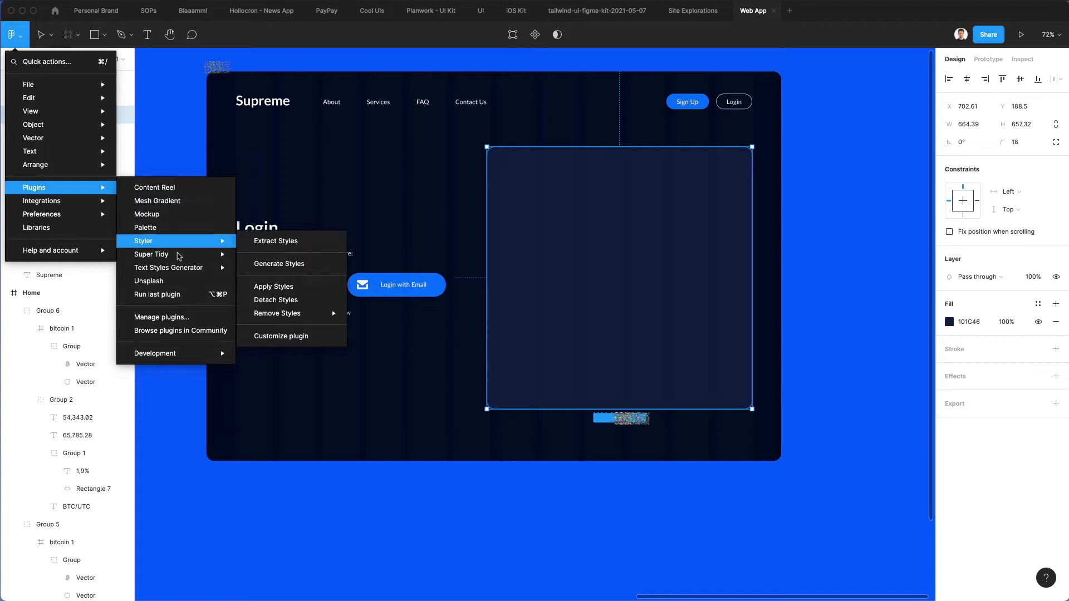
{"action": "left_click", "coordinate": [160, 281]}
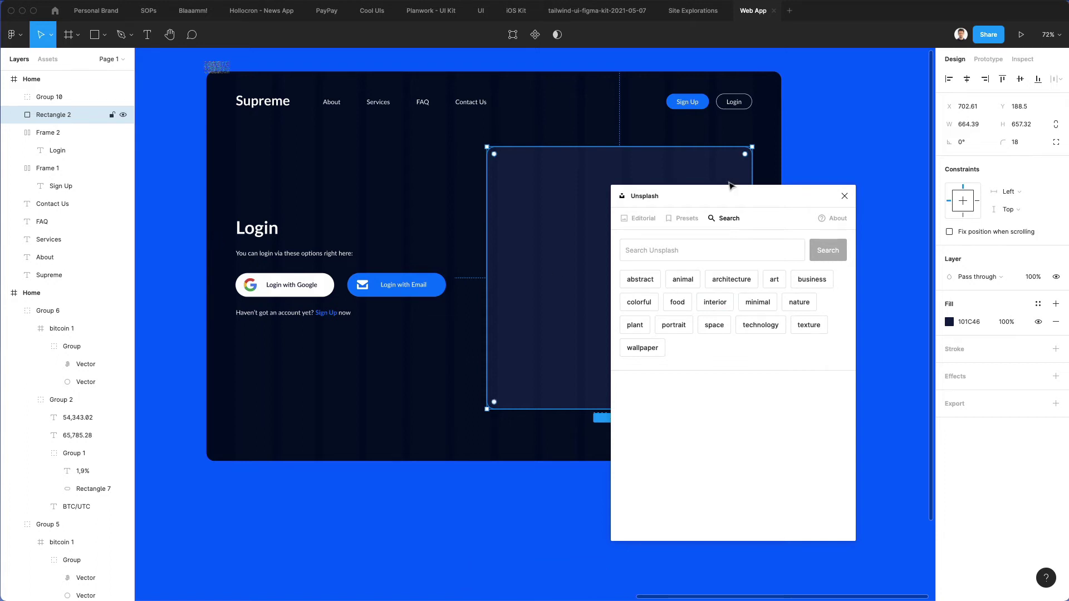
{"action": "left_click_drag", "start_coordinate": [724, 204], "coordinate": [909, 209]}
{"action": "scroll", "coordinate": [614, 210], "scroll_direction": "right", "scroll_amount": 2}
{"action": "scroll", "coordinate": [614, 210], "scroll_direction": "up", "scroll_amount": 2}
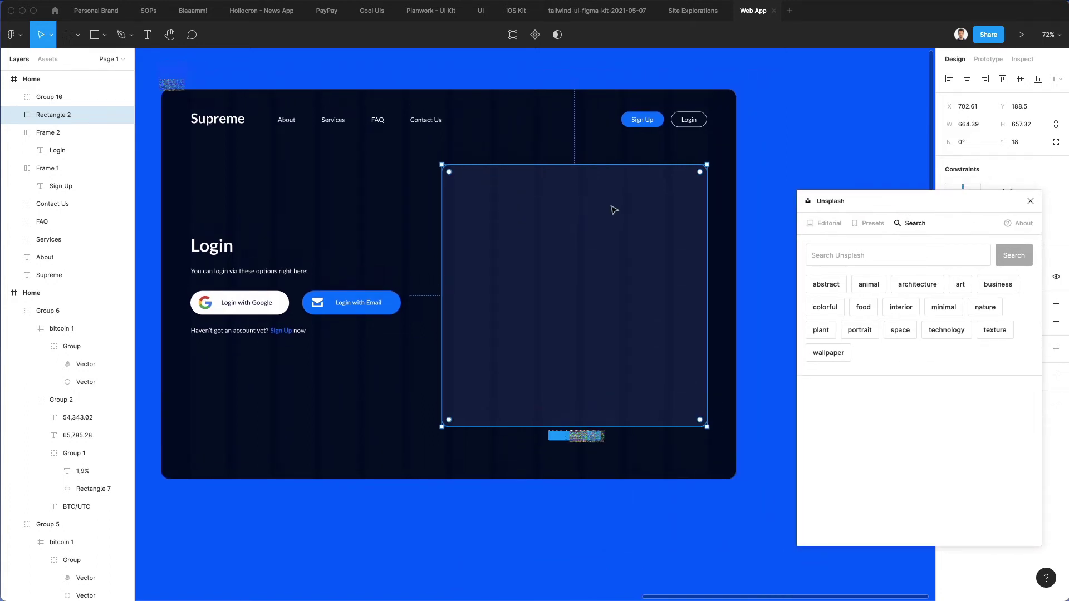
{"action": "left_click", "coordinate": [846, 251]}
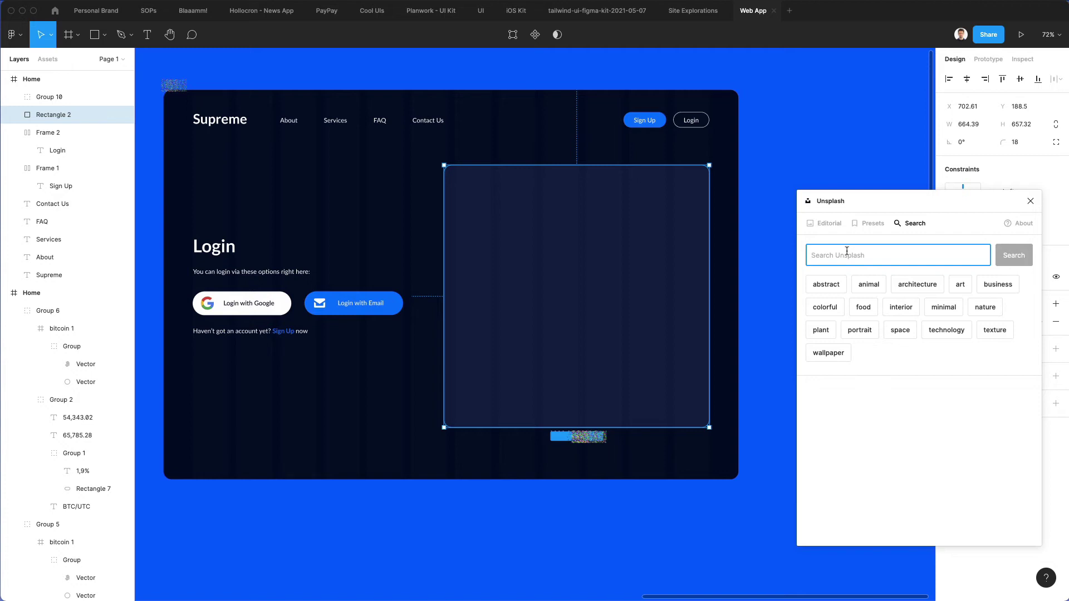
{"action": "type", "text": "t"}
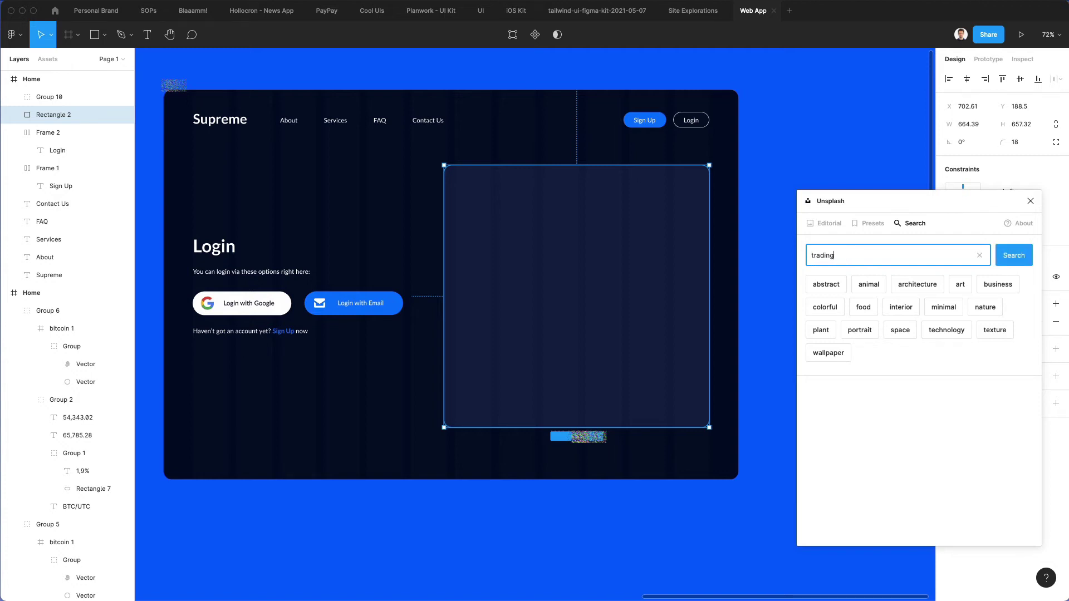
{"action": "type", "text": "rading"}
{"action": "key", "text": "Return"}
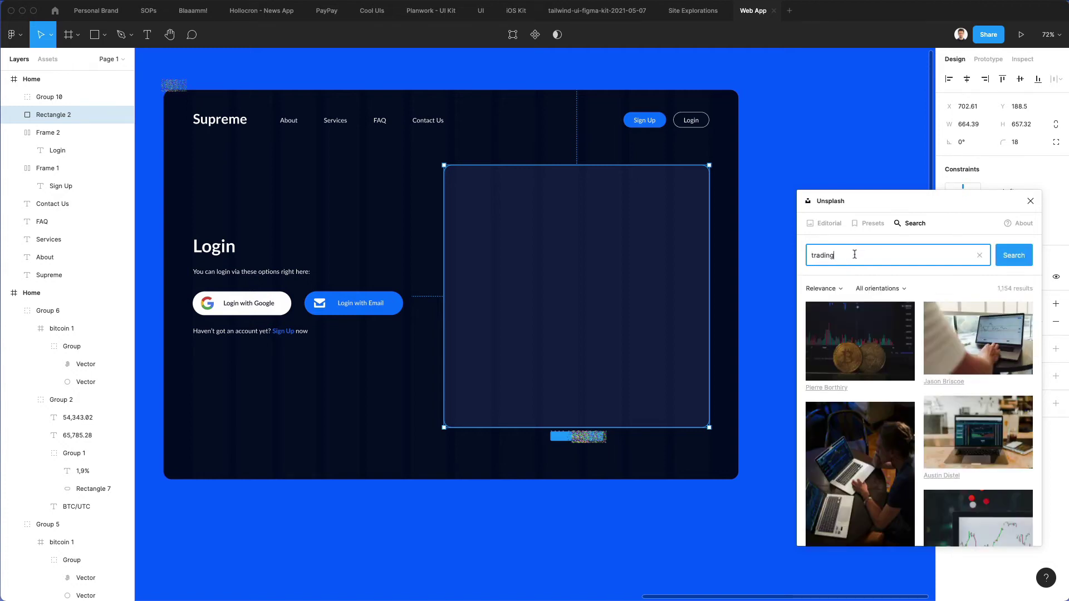
Try several trading photos, settle on the COIN phone photo and make it slightly taller.
{"action": "left_click", "coordinate": [852, 350]}
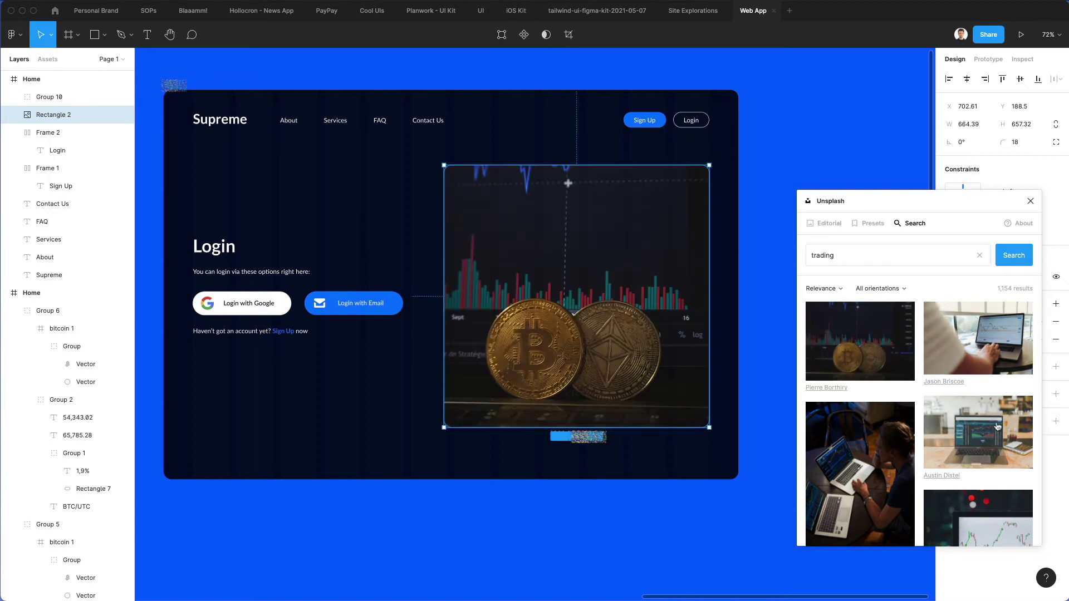
{"action": "left_click", "coordinate": [983, 370]}
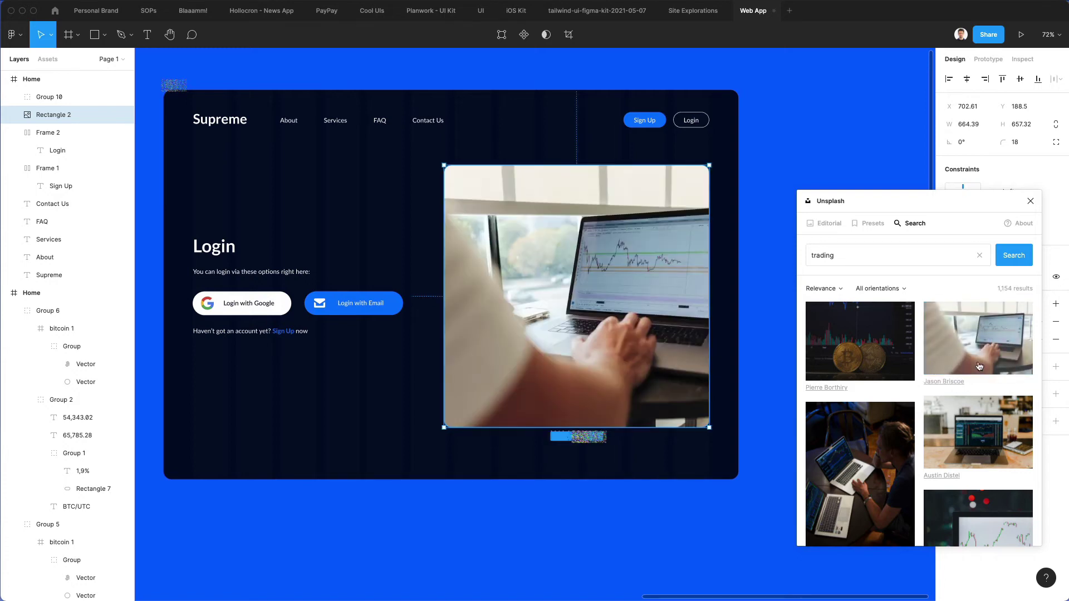
{"action": "scroll", "coordinate": [980, 366], "scroll_direction": "down", "scroll_amount": 5}
{"action": "left_click", "coordinate": [841, 408]}
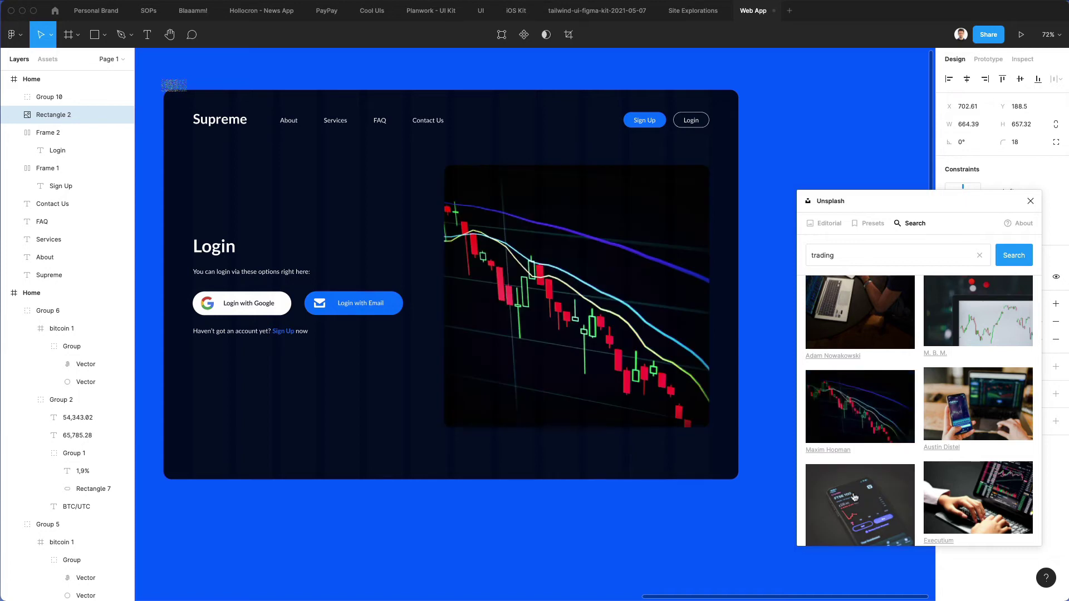
{"action": "scroll", "coordinate": [849, 417], "scroll_direction": "down", "scroll_amount": 1}
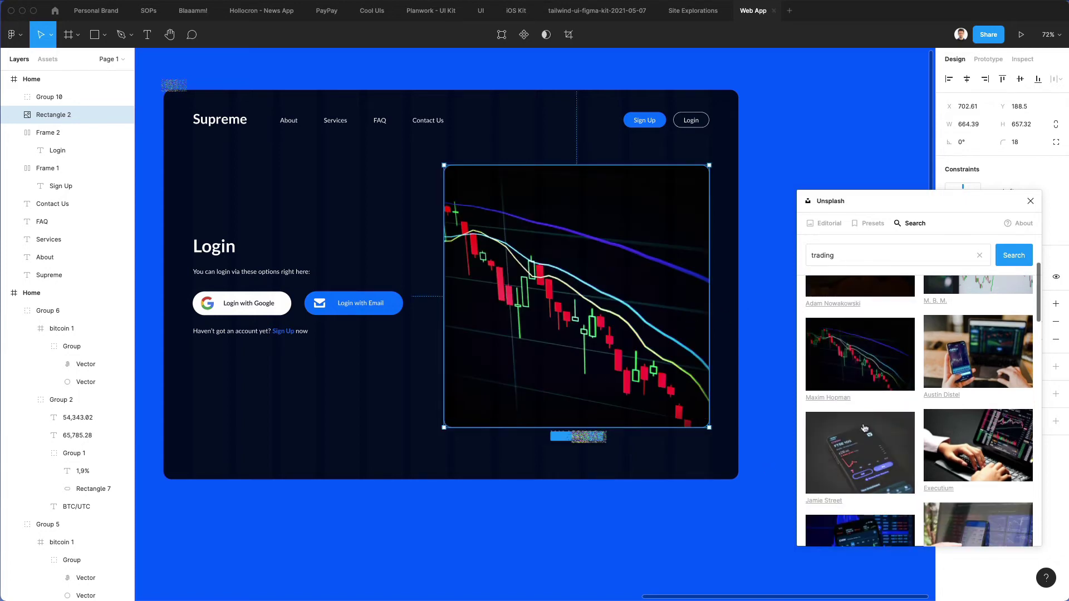
{"action": "left_click", "coordinate": [850, 426]}
{"action": "scroll", "coordinate": [855, 456], "scroll_direction": "down", "scroll_amount": 1}
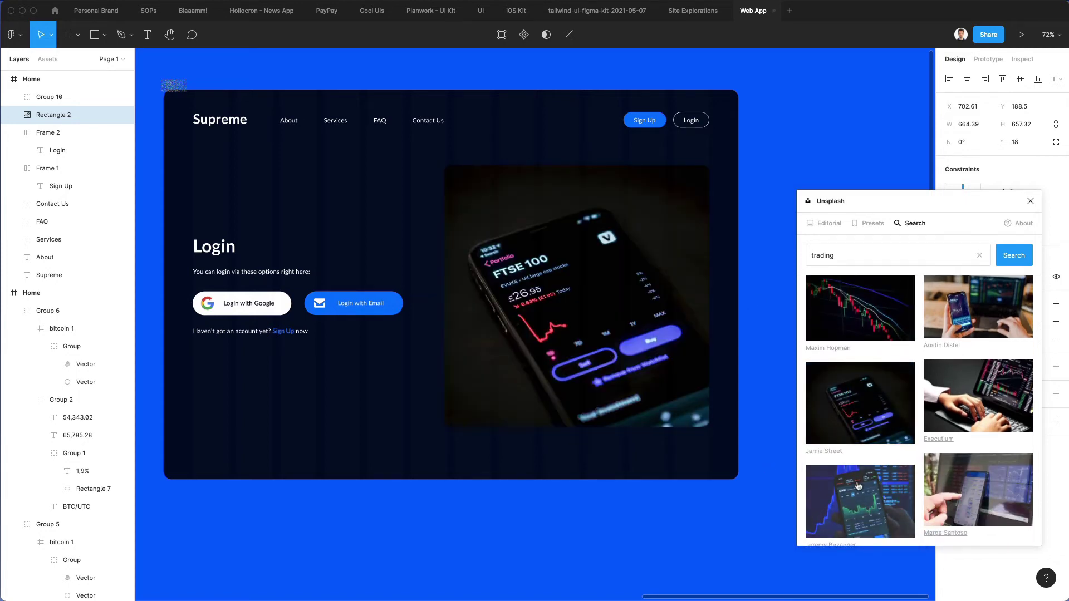
{"action": "left_click", "coordinate": [859, 486]}
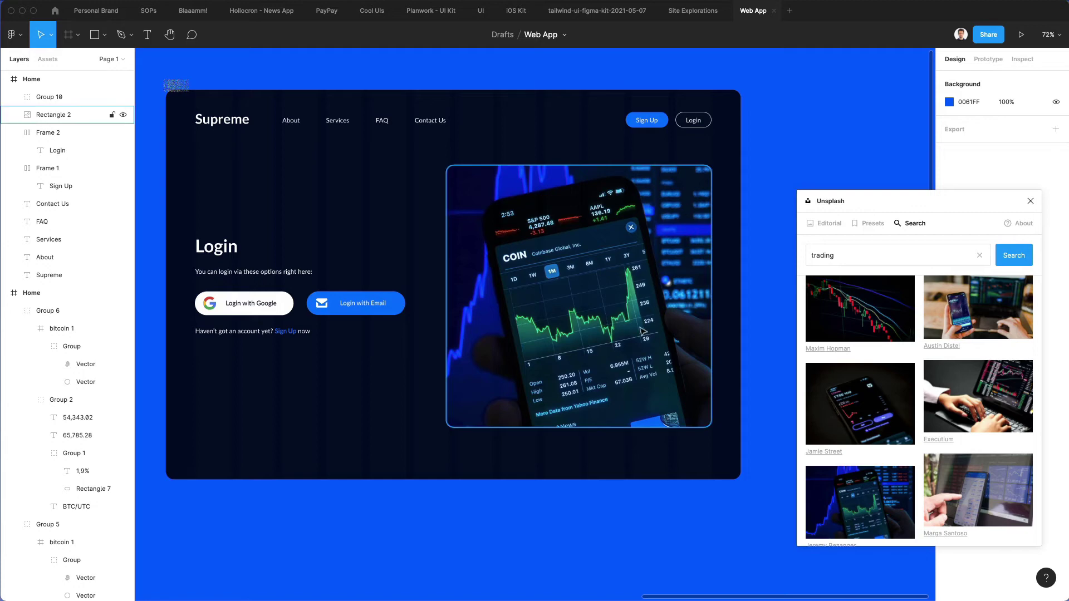
{"action": "mouse_move", "coordinate": [609, 428]}
{"action": "left_mouse_down"}
{"action": "mouse_move", "coordinate": [609, 448]}
{"action": "mouse_move", "coordinate": [619, 396]}
{"action": "mouse_move", "coordinate": [627, 433]}
{"action": "left_mouse_up"}
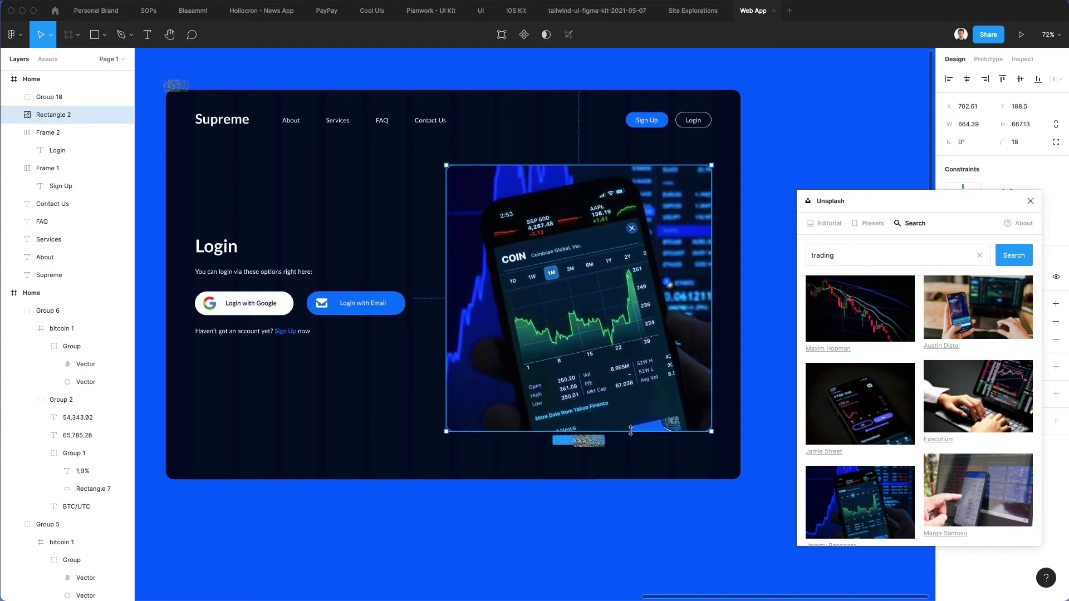
{"action": "left_click", "coordinate": [516, 494]}
Duplicate the Home Login frame, placing the copy below the original.
{"action": "scroll", "coordinate": [391, 405], "scroll_direction": "down", "scroll_amount": 3}
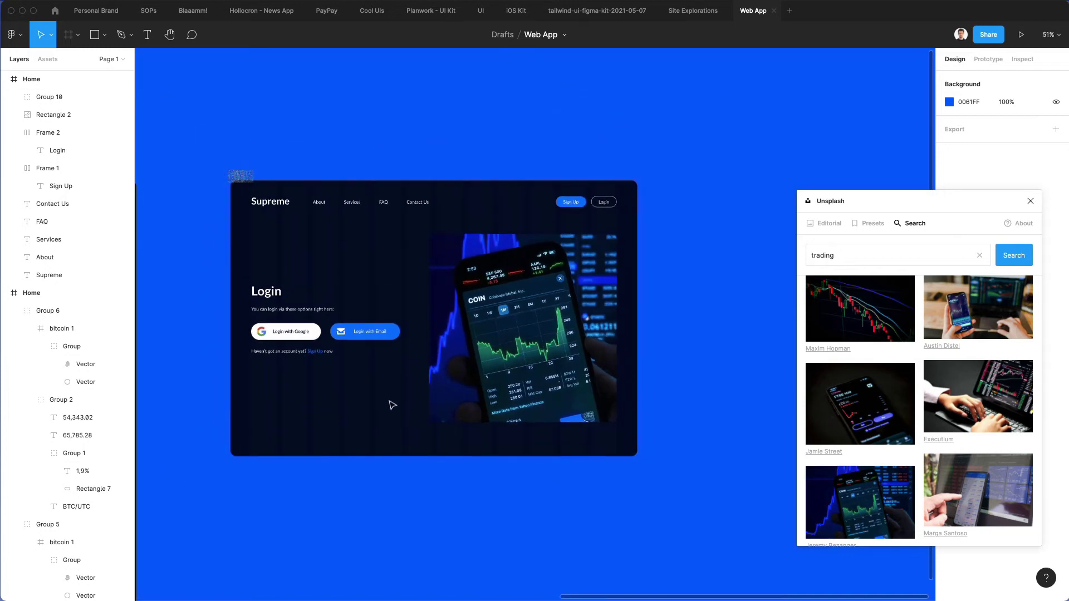
{"action": "left_click", "coordinate": [253, 177]}
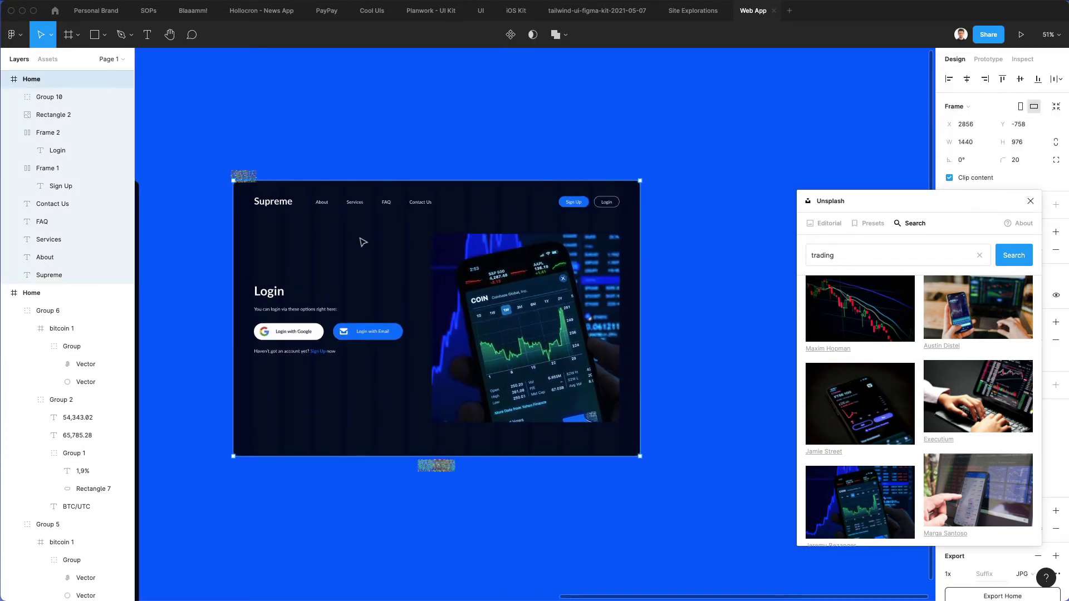
{"action": "left_click_drag", "start_coordinate": [360, 239], "coordinate": [382, 538]}
{"action": "scroll", "coordinate": [423, 401], "scroll_direction": "down", "scroll_amount": 1}
{"action": "scroll", "coordinate": [424, 401], "scroll_direction": "down", "scroll_amount": 5}
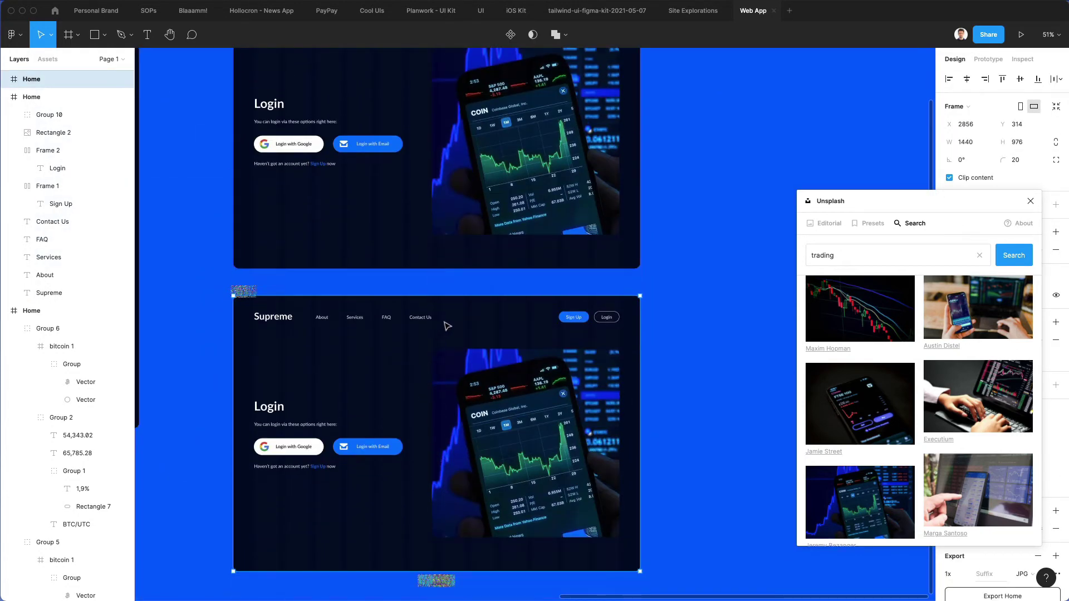
{"action": "left_click", "coordinate": [311, 401]}
Change the copied frame's Login heading to 'Sign Up'.
{"action": "left_click", "coordinate": [270, 408]}
{"action": "double_click", "coordinate": [269, 408]}
{"action": "type", "text": "Sign Up"}
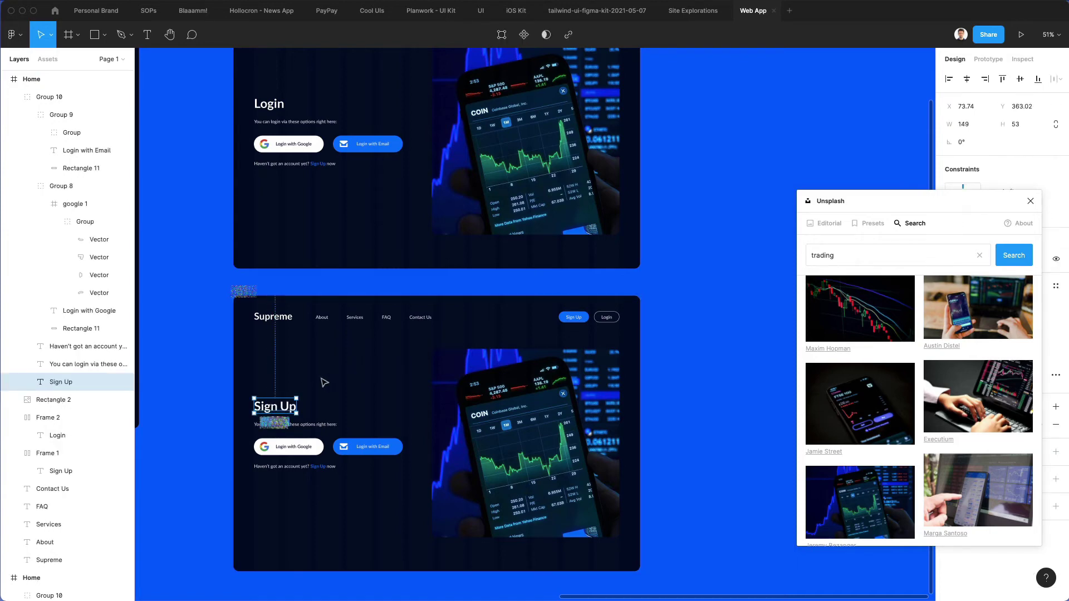
Try several Unsplash trading photos on the Sign Up image: phone, bitcoin coins, COIN phone shot.
{"action": "left_click", "coordinate": [552, 393]}
{"action": "scroll", "coordinate": [958, 349], "scroll_direction": "down", "scroll_amount": 5}
{"action": "scroll", "coordinate": [957, 350], "scroll_direction": "down", "scroll_amount": 10}
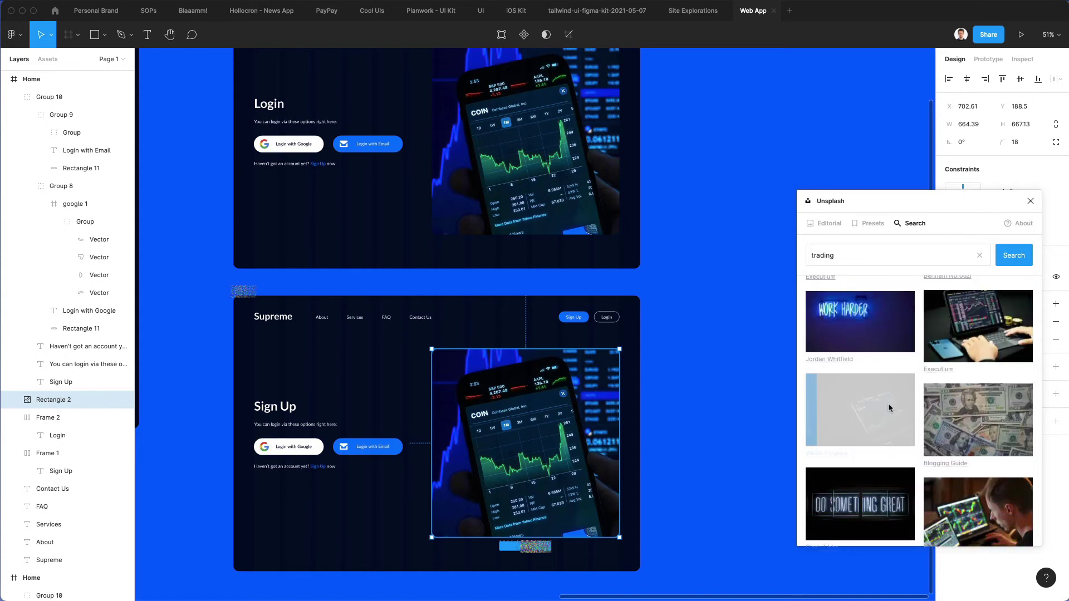
{"action": "left_click", "coordinate": [887, 406]}
{"action": "scroll", "coordinate": [888, 408], "scroll_direction": "down", "scroll_amount": 1}
{"action": "scroll", "coordinate": [890, 408], "scroll_direction": "down", "scroll_amount": 4}
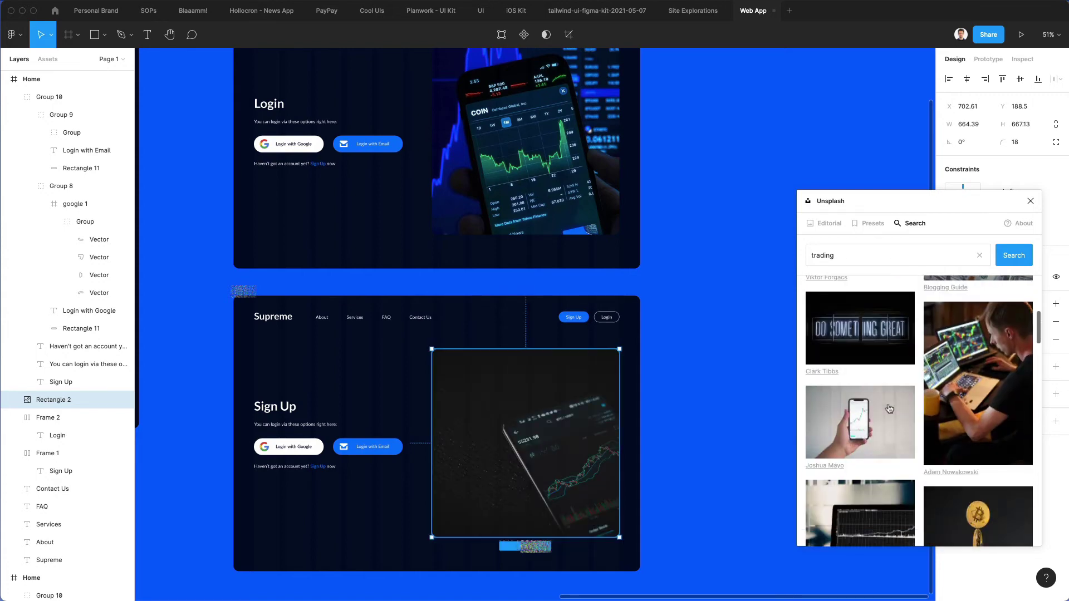
{"action": "left_click", "coordinate": [890, 409]}
{"action": "scroll", "coordinate": [889, 407], "scroll_direction": "down", "scroll_amount": 4}
{"action": "left_click", "coordinate": [961, 399]}
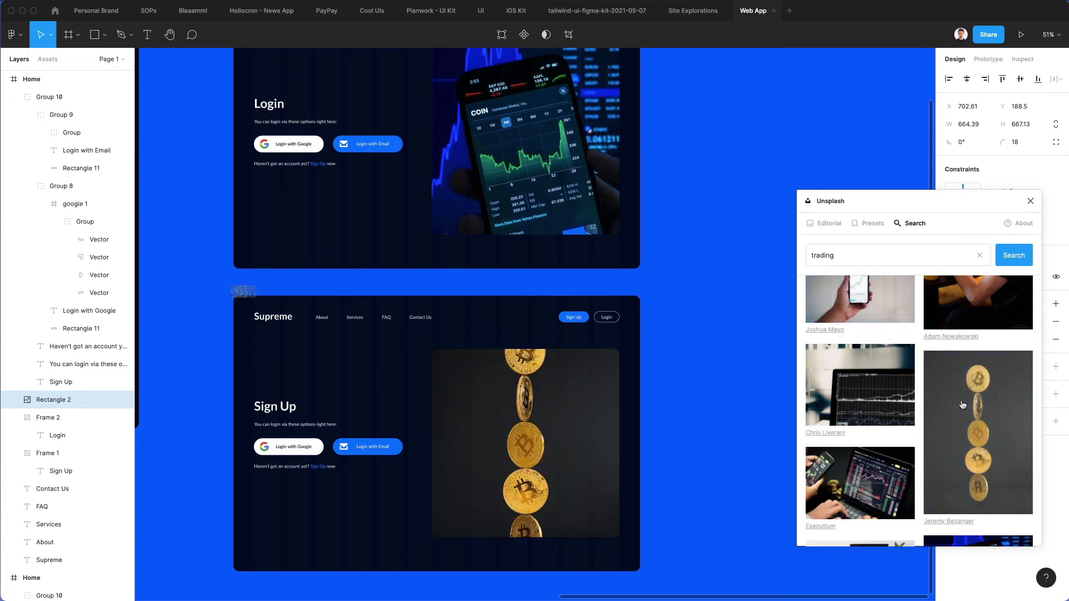
{"action": "left_click", "coordinate": [866, 305]}
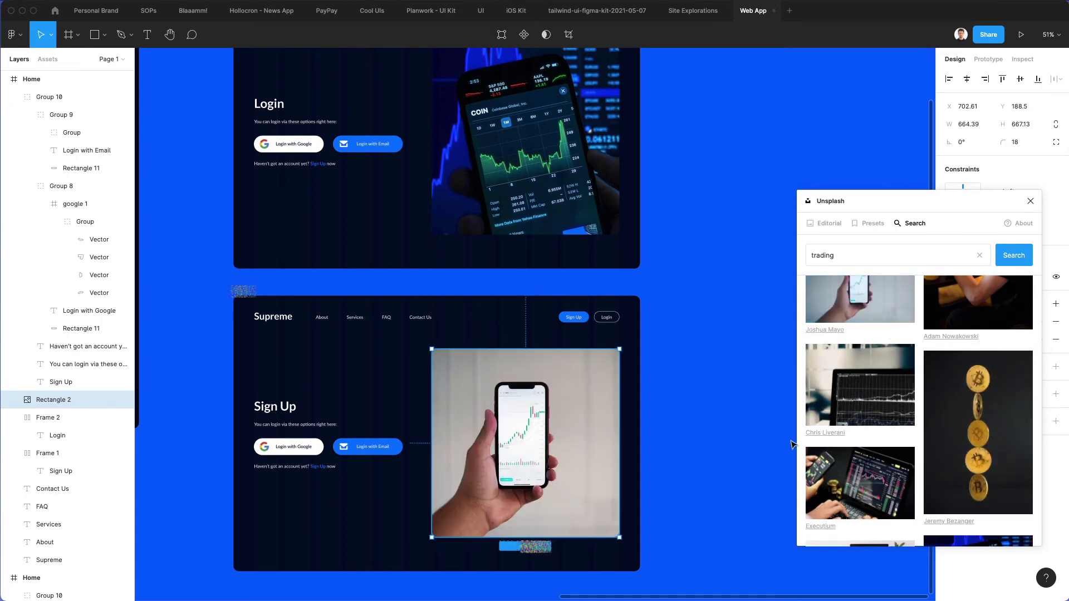
{"action": "scroll", "coordinate": [879, 442], "scroll_direction": "down", "scroll_amount": 7}
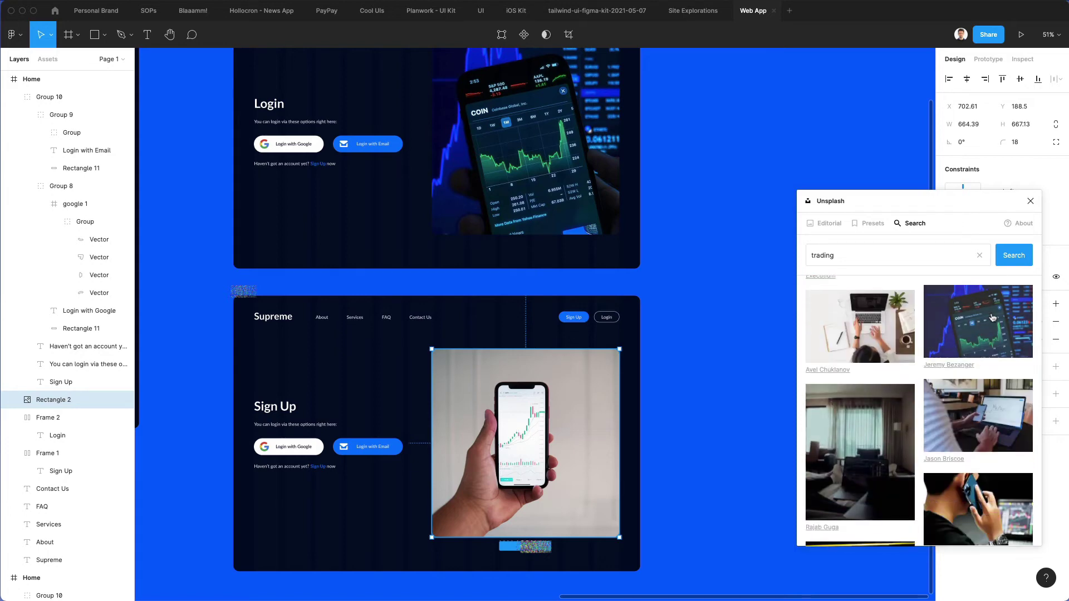
{"action": "left_click", "coordinate": [992, 318]}
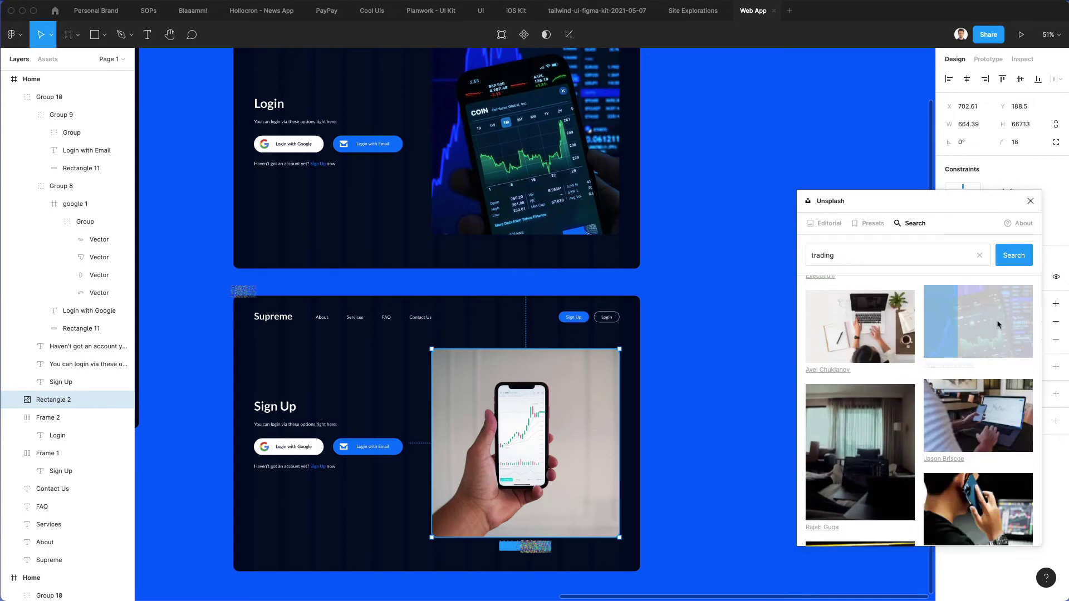
Try the gold bitcoin photo, then settle on a dark card-with-dots trading image.
{"action": "scroll", "coordinate": [999, 356], "scroll_direction": "down", "scroll_amount": 10}
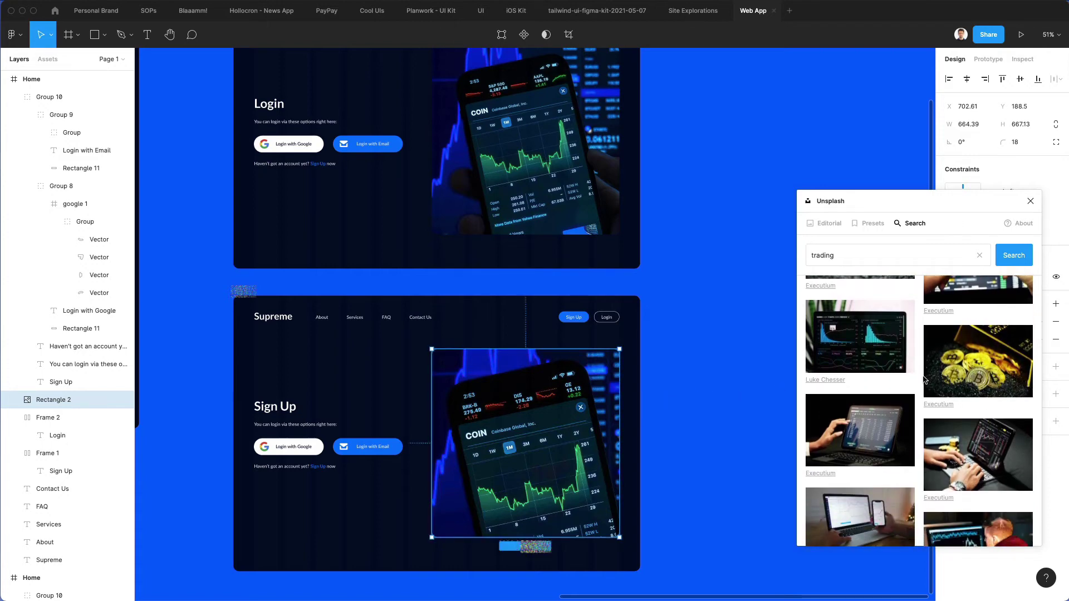
{"action": "scroll", "coordinate": [950, 370], "scroll_direction": "down", "scroll_amount": 10}
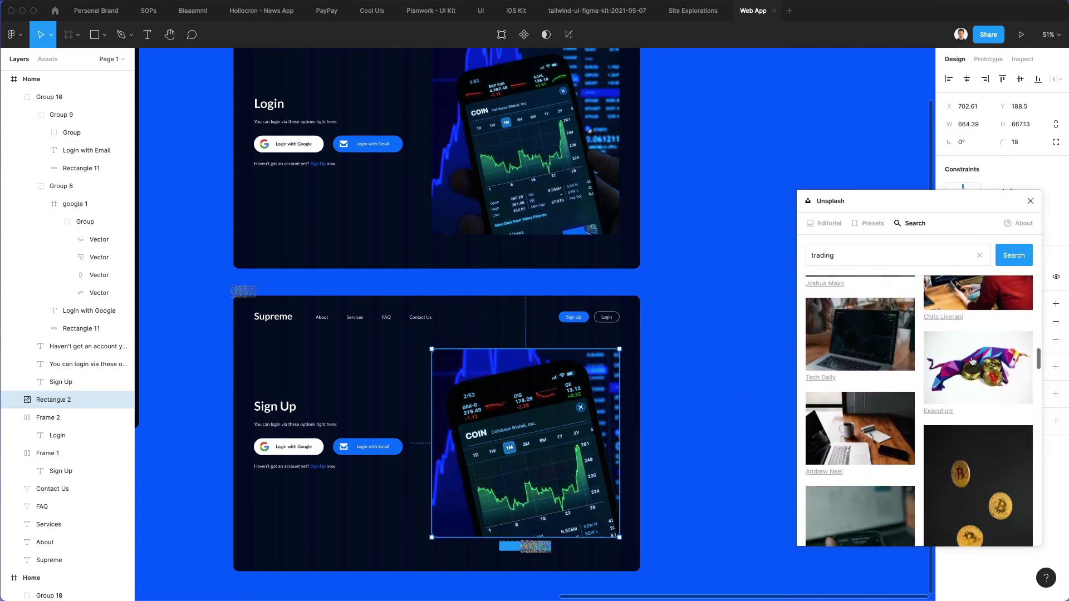
{"action": "scroll", "coordinate": [972, 361], "scroll_direction": "down", "scroll_amount": 10}
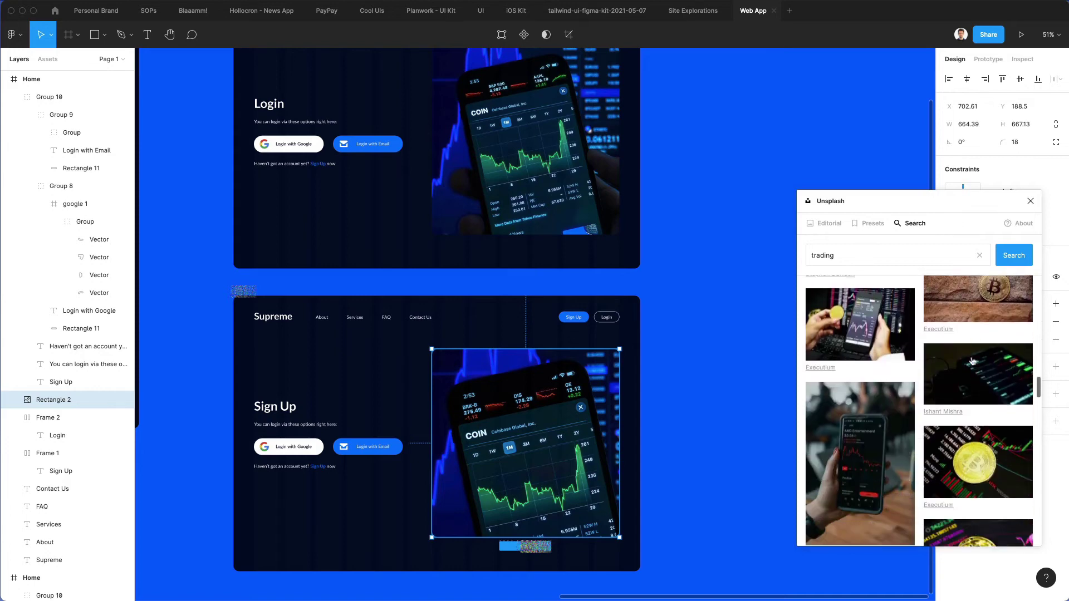
{"action": "scroll", "coordinate": [972, 362], "scroll_direction": "down", "scroll_amount": 5}
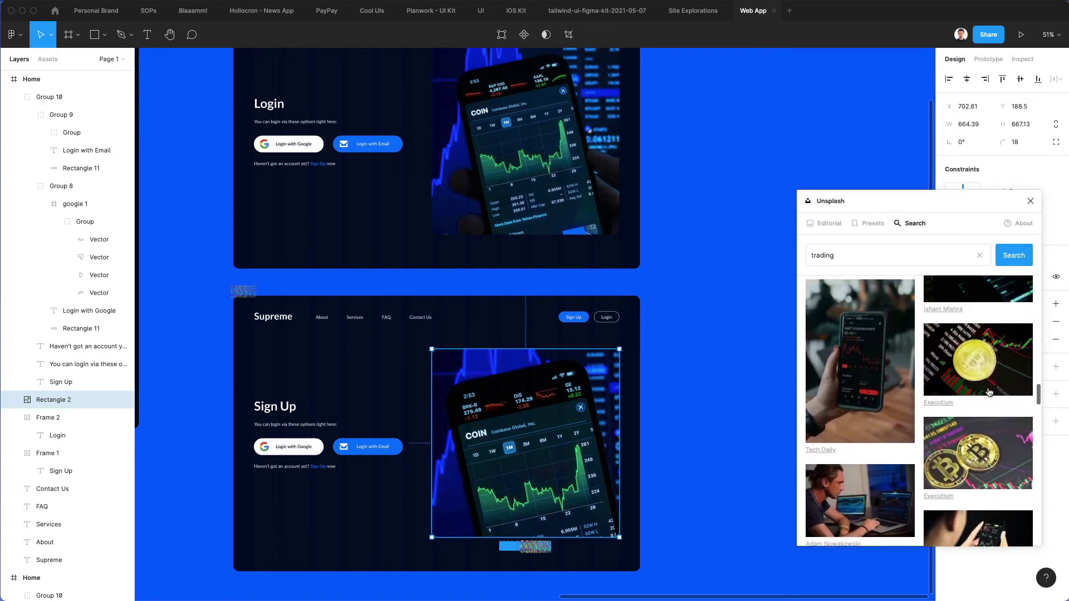
{"action": "left_click", "coordinate": [989, 390]}
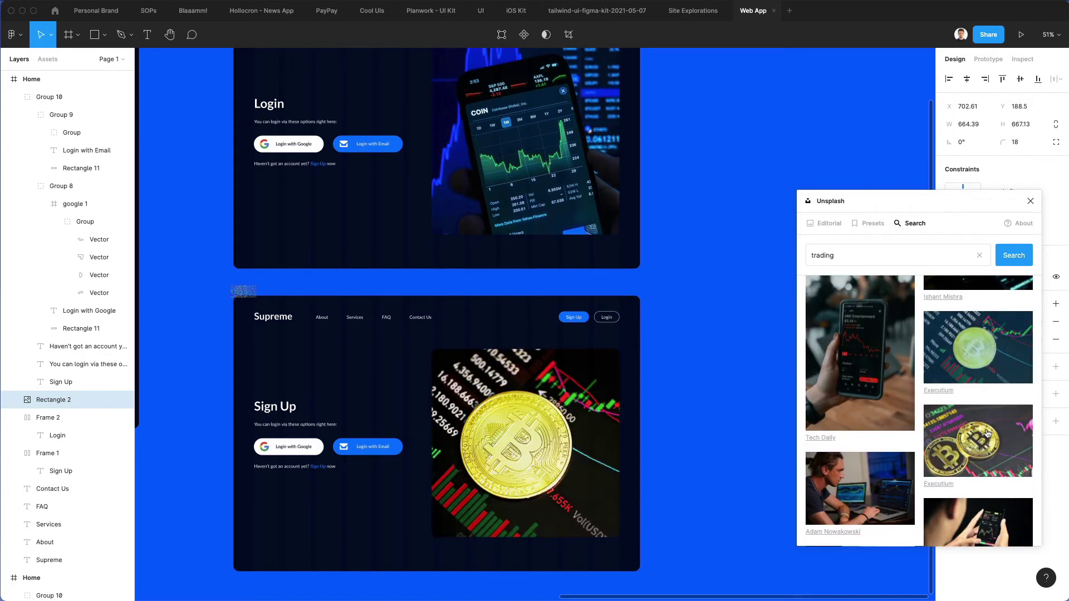
{"action": "scroll", "coordinate": [989, 412], "scroll_direction": "down", "scroll_amount": 8}
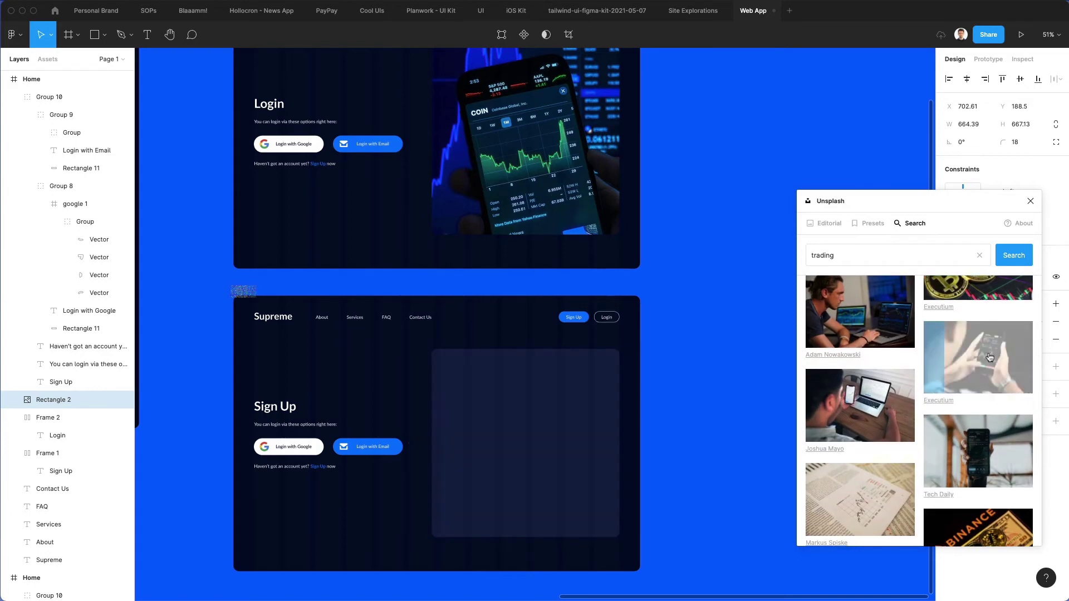
{"action": "scroll", "coordinate": [990, 357], "scroll_direction": "down", "scroll_amount": 6}
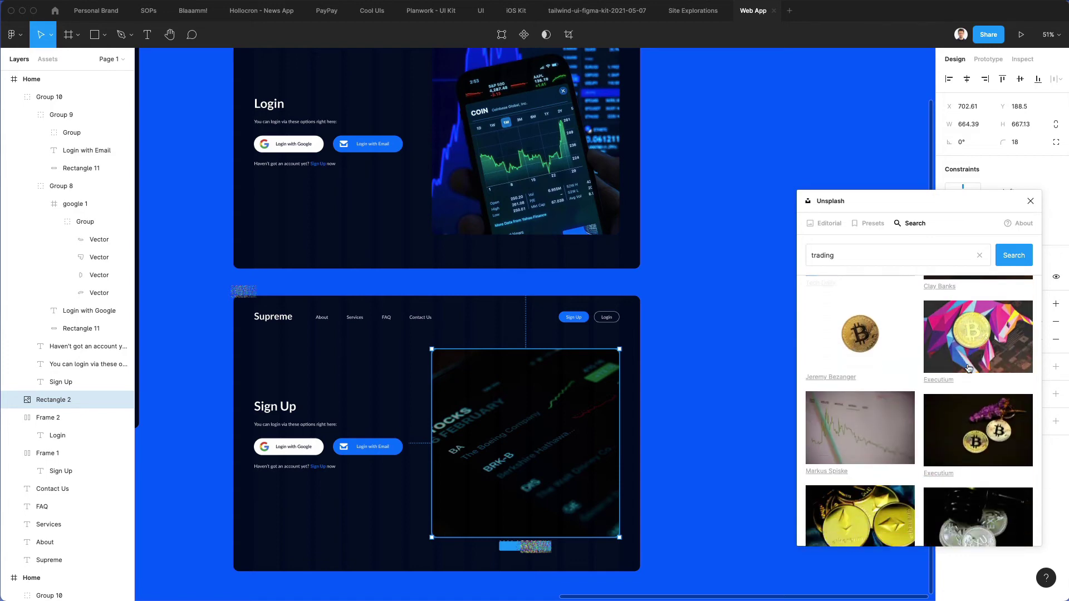
{"action": "scroll", "coordinate": [969, 368], "scroll_direction": "down", "scroll_amount": 3}
{"action": "left_click", "coordinate": [969, 368]}
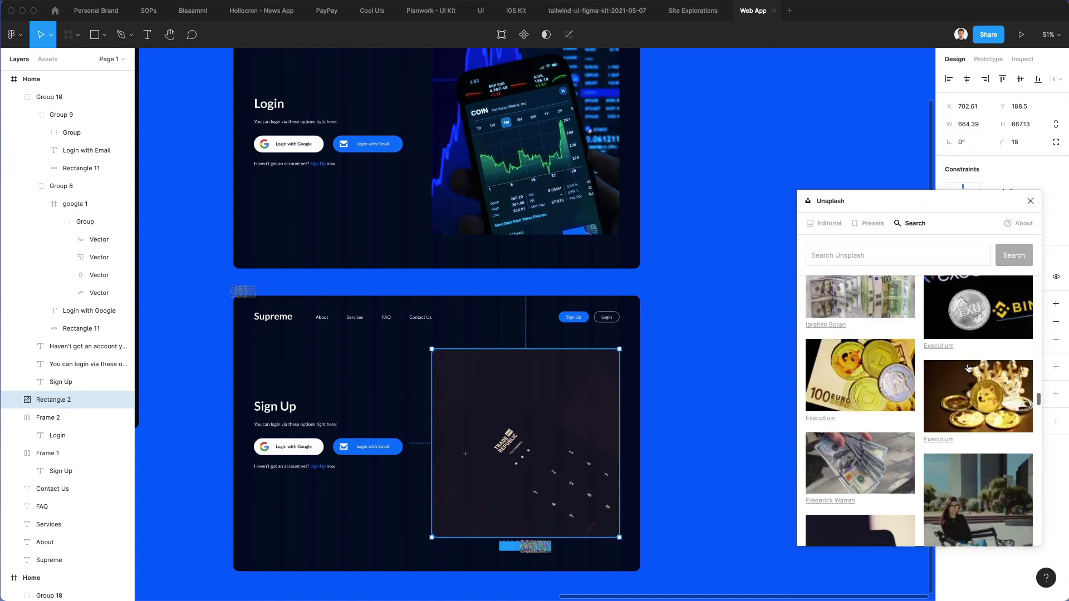
{"action": "scroll", "coordinate": [969, 369], "scroll_direction": "down", "scroll_amount": 3}
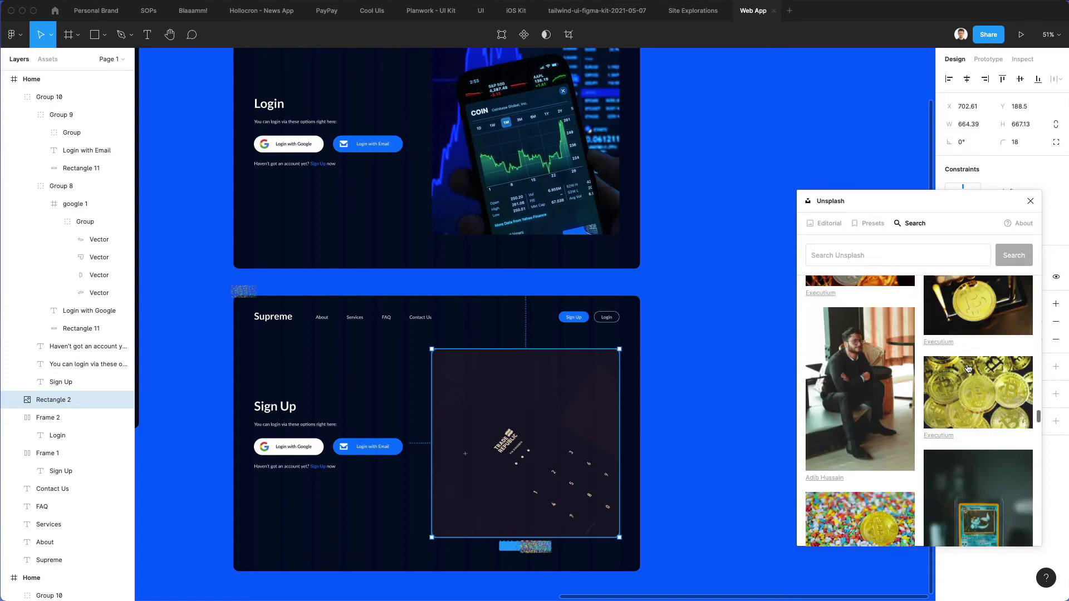
Search Unsplash for 'crypto' and fill the image area with the gold bitcoin-on-glitter photo.
{"action": "left_click", "coordinate": [846, 248]}
{"action": "type", "text": "crypto"}
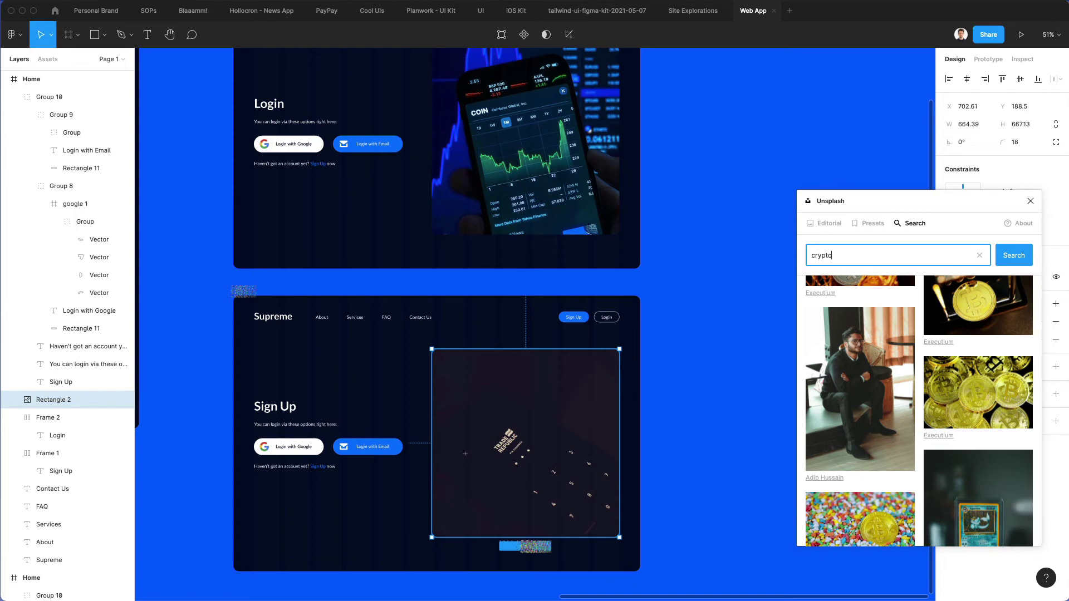
{"action": "key", "text": "Return"}
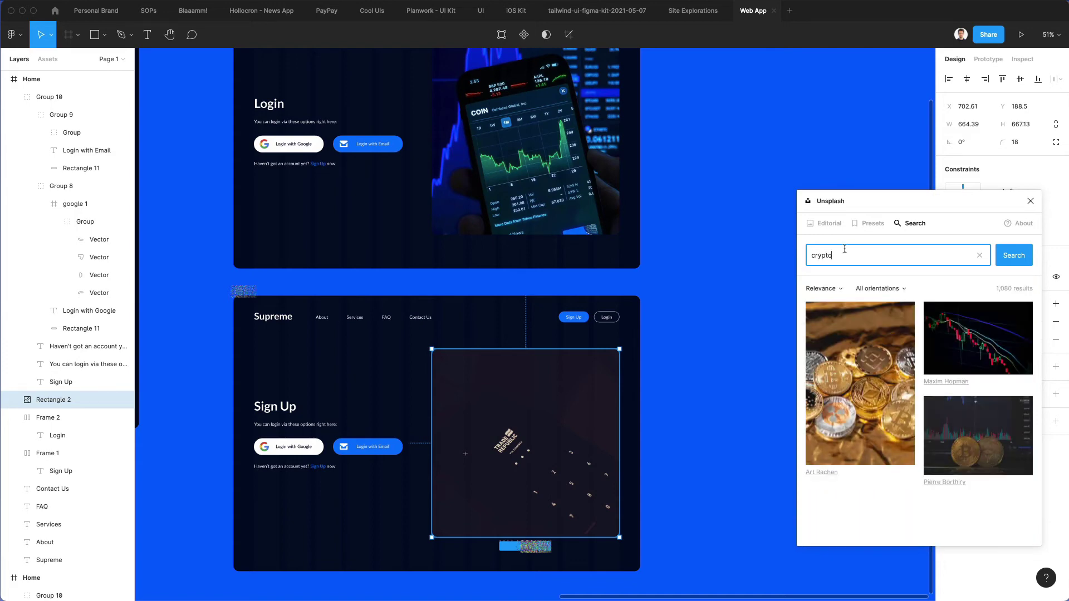
{"action": "scroll", "coordinate": [989, 343], "scroll_direction": "down", "scroll_amount": 2}
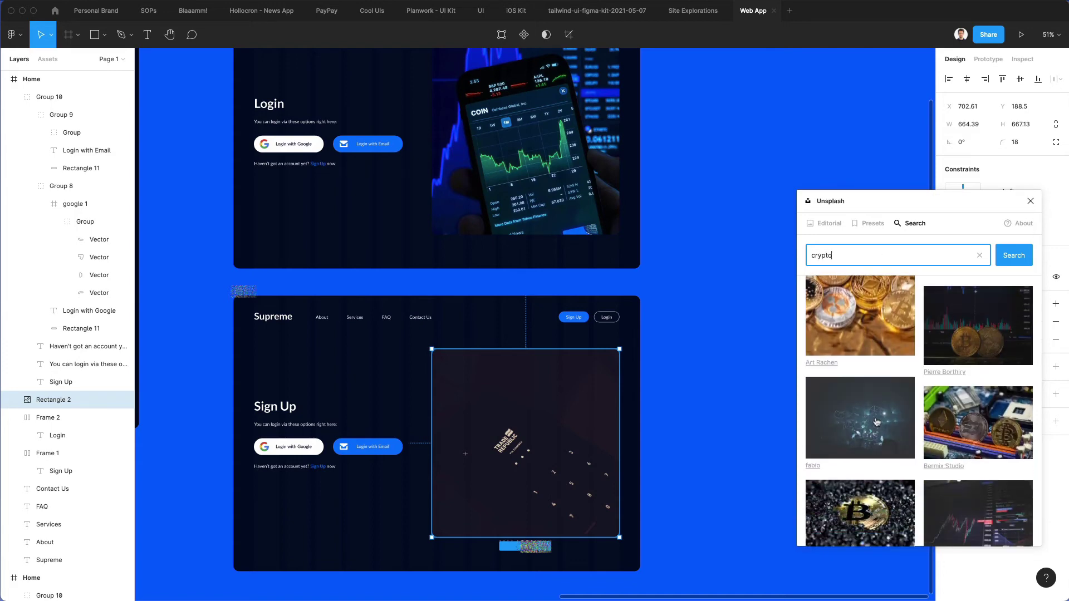
{"action": "scroll", "coordinate": [976, 428], "scroll_direction": "down", "scroll_amount": 4}
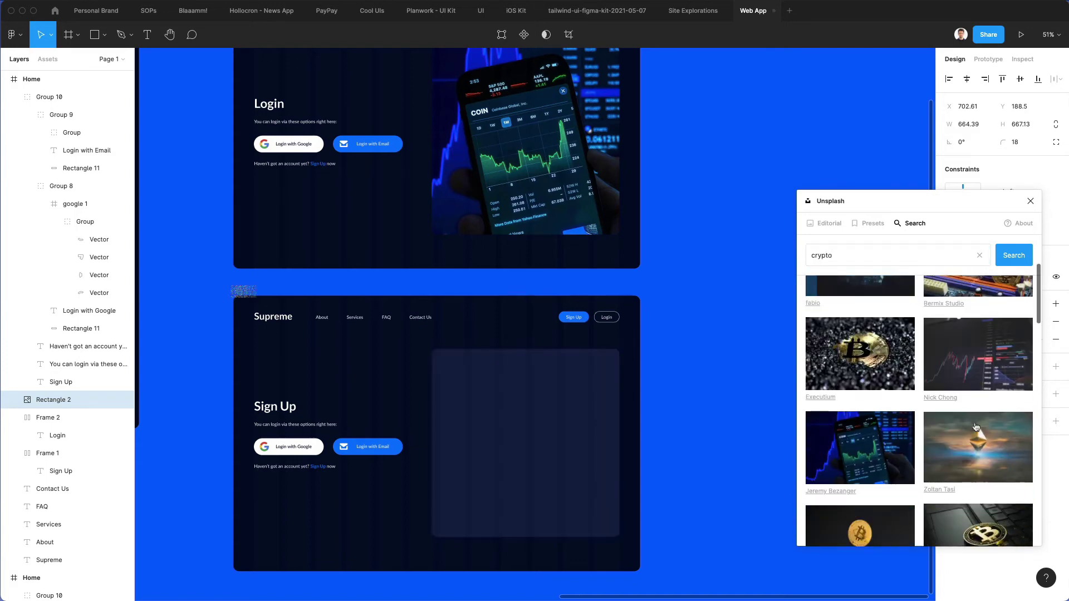
{"action": "left_click", "coordinate": [870, 348]}
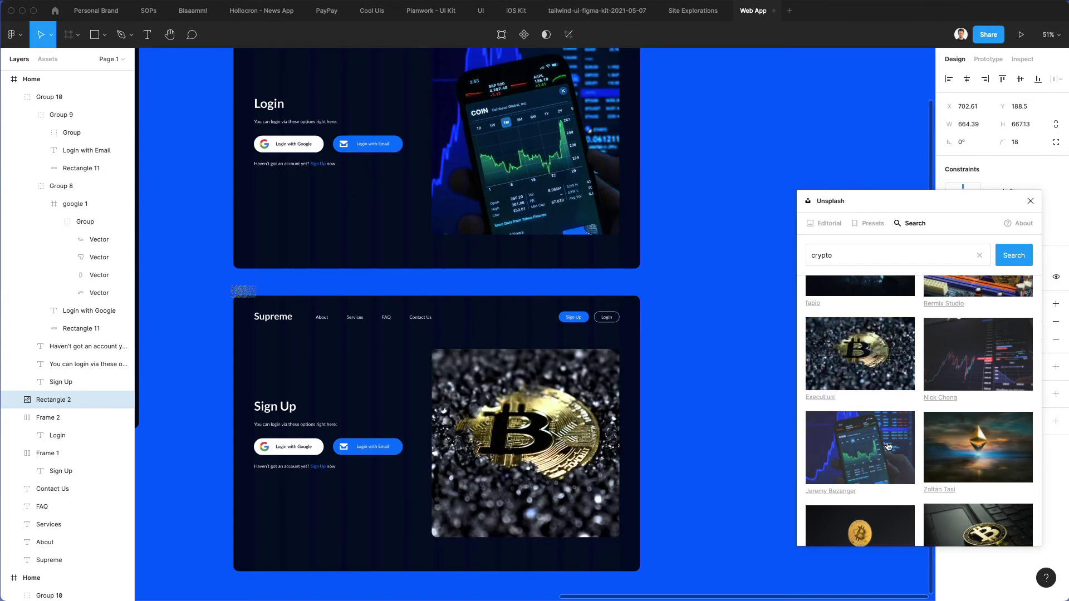
{"action": "scroll", "coordinate": [880, 445], "scroll_direction": "down", "scroll_amount": 4}
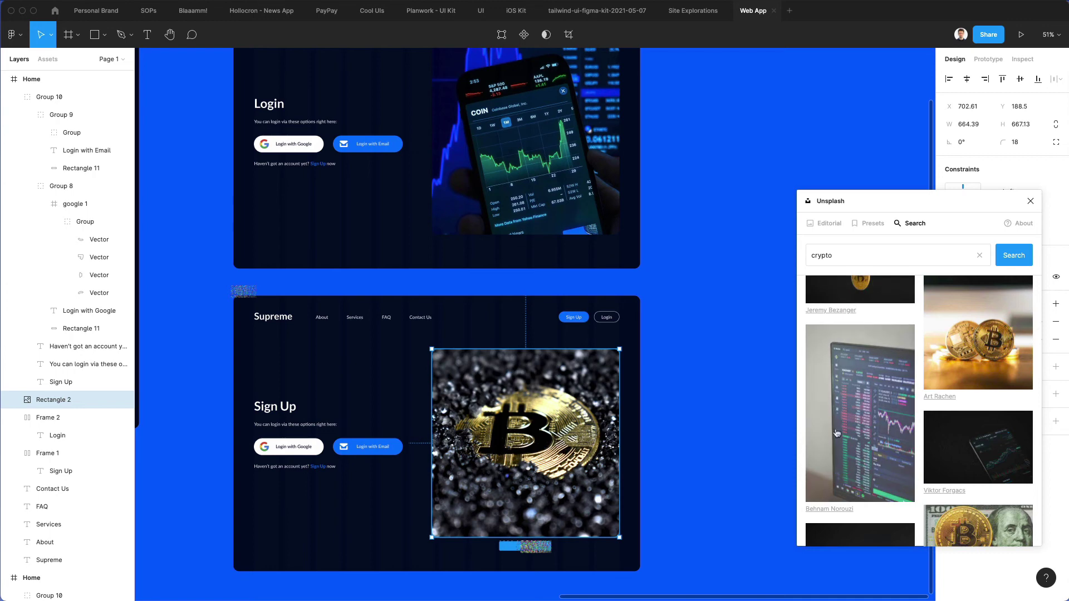
{"action": "left_click", "coordinate": [650, 369]}
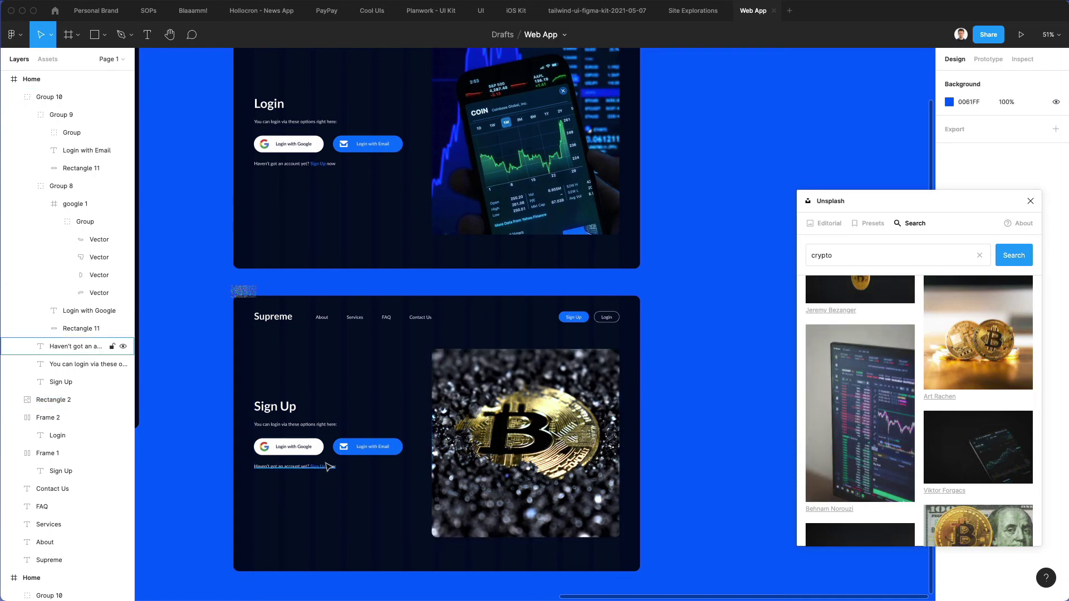
{"action": "scroll", "coordinate": [323, 479], "scroll_direction": "up", "scroll_amount": 3}
Close the Unsplash plugin and delete both login buttons from the Sign Up screen.
{"action": "scroll", "coordinate": [328, 466], "scroll_direction": "down", "scroll_amount": 3}
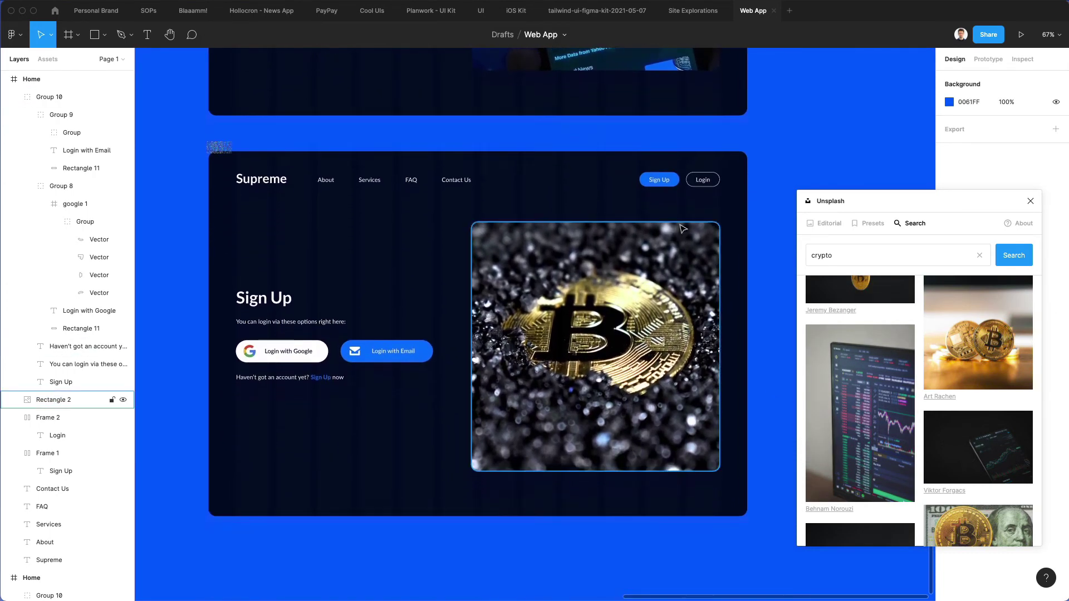
{"action": "left_click", "coordinate": [1030, 201]}
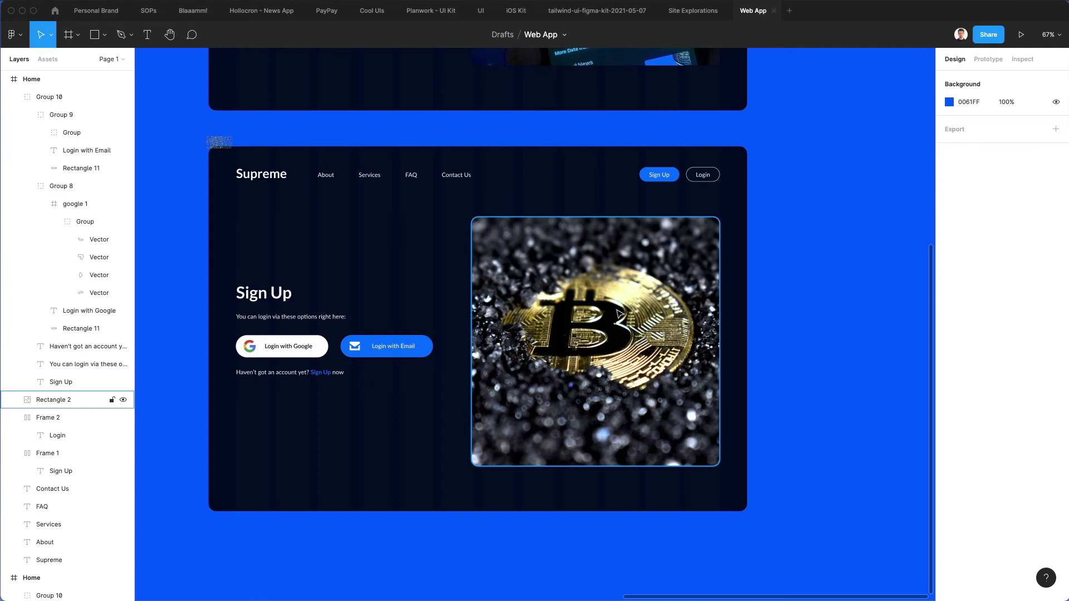
{"action": "scroll", "coordinate": [365, 345], "scroll_direction": "up", "scroll_amount": 3}
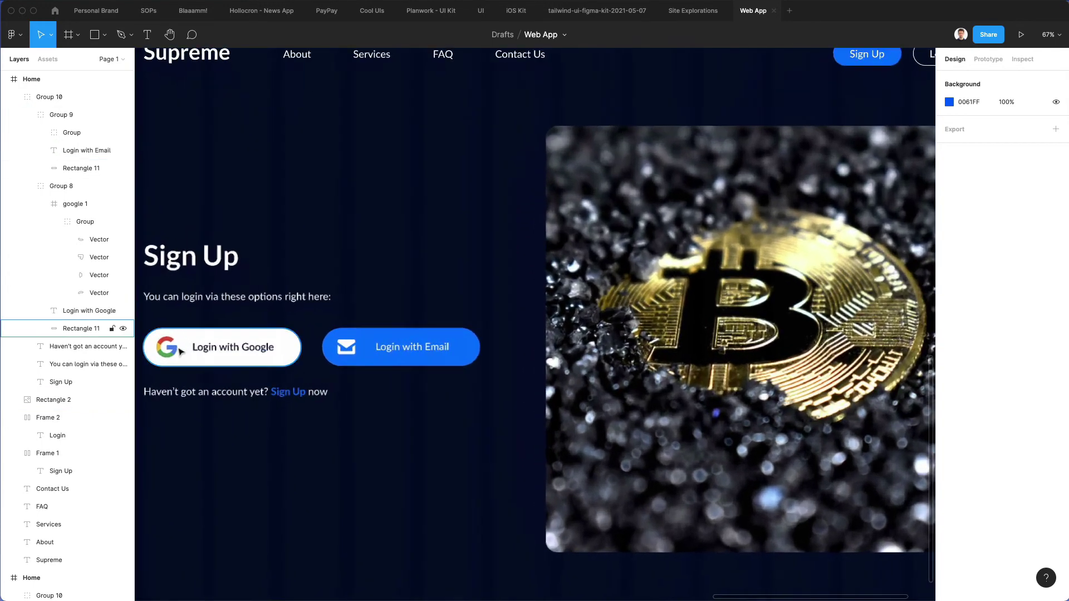
{"action": "scroll", "coordinate": [234, 328], "scroll_direction": "left", "scroll_amount": 5}
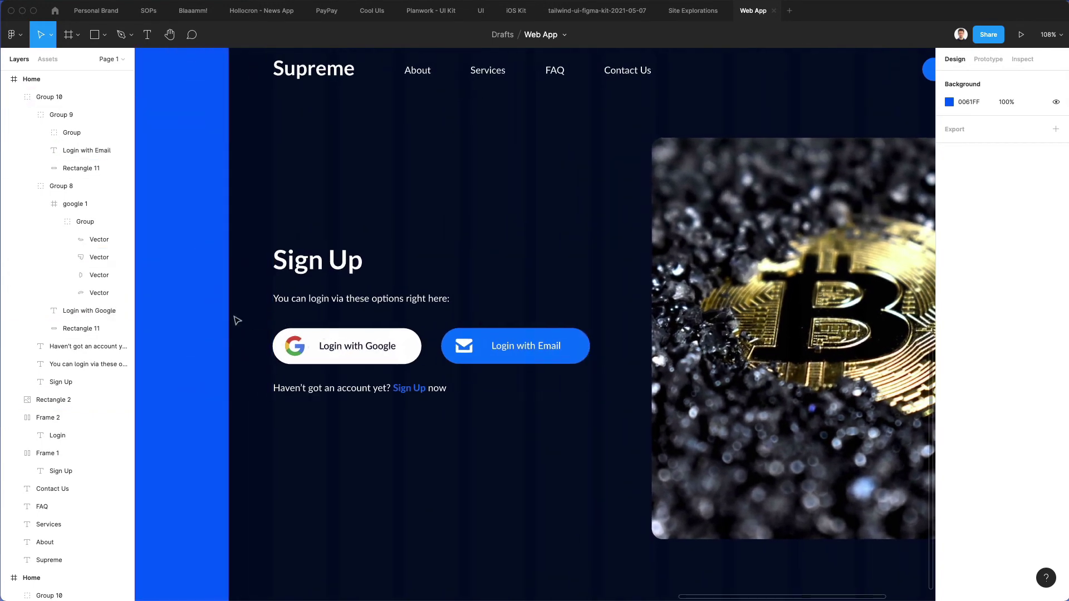
{"action": "left_click_drag", "start_coordinate": [238, 320], "coordinate": [552, 383]}
{"action": "key", "text": "Delete"}
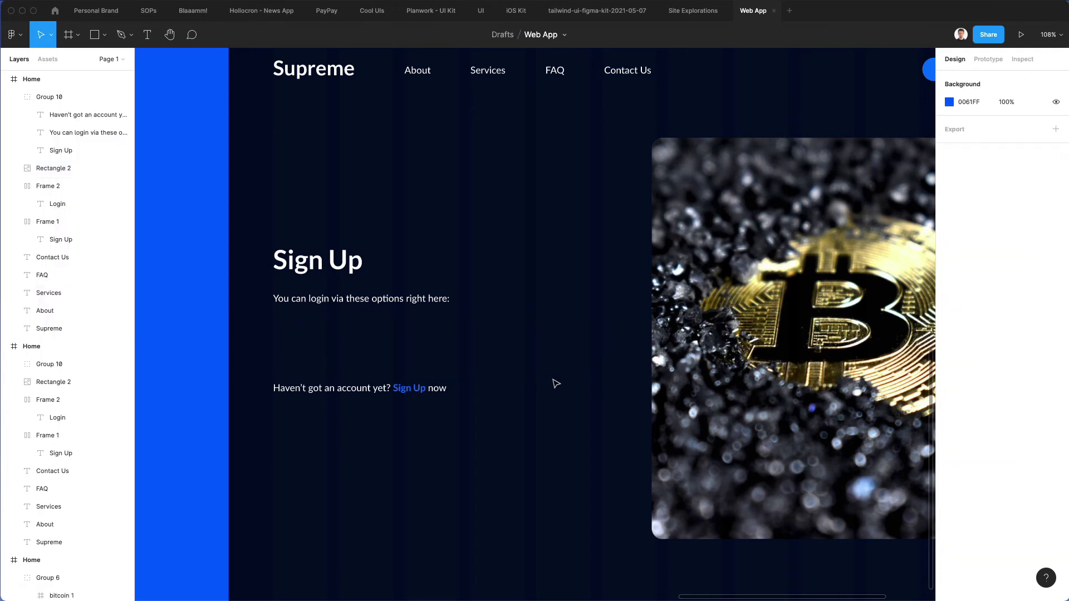
Delete the 'Haven't got an account' prompt line, then draw and remove a test rectangle.
{"action": "left_click", "coordinate": [360, 393]}
{"action": "double_click", "coordinate": [363, 393]}
{"action": "key", "text": "Delete"}
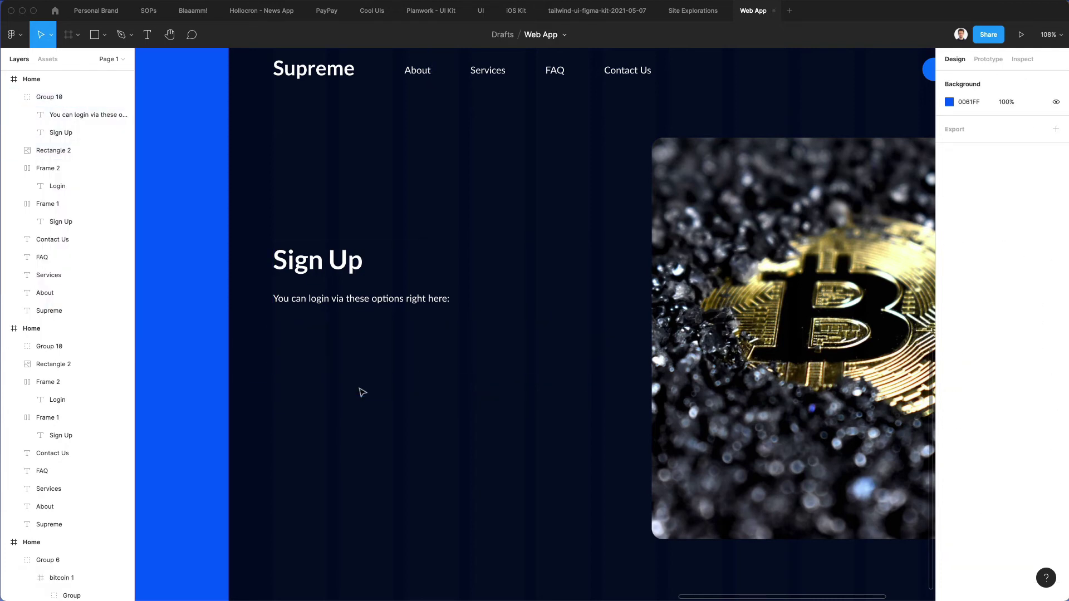
{"action": "key", "text": "r"}
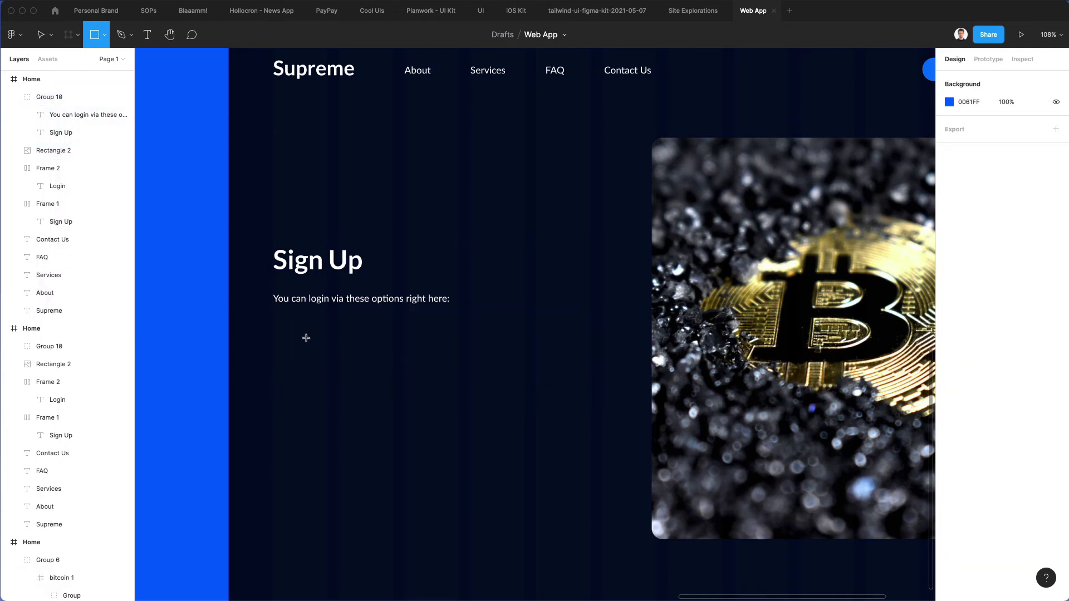
{"action": "mouse_move", "coordinate": [273, 318]}
{"action": "left_mouse_down"}
{"action": "mouse_move", "coordinate": [312, 341]}
{"action": "mouse_move", "coordinate": [459, 349]}
{"action": "left_mouse_up"}
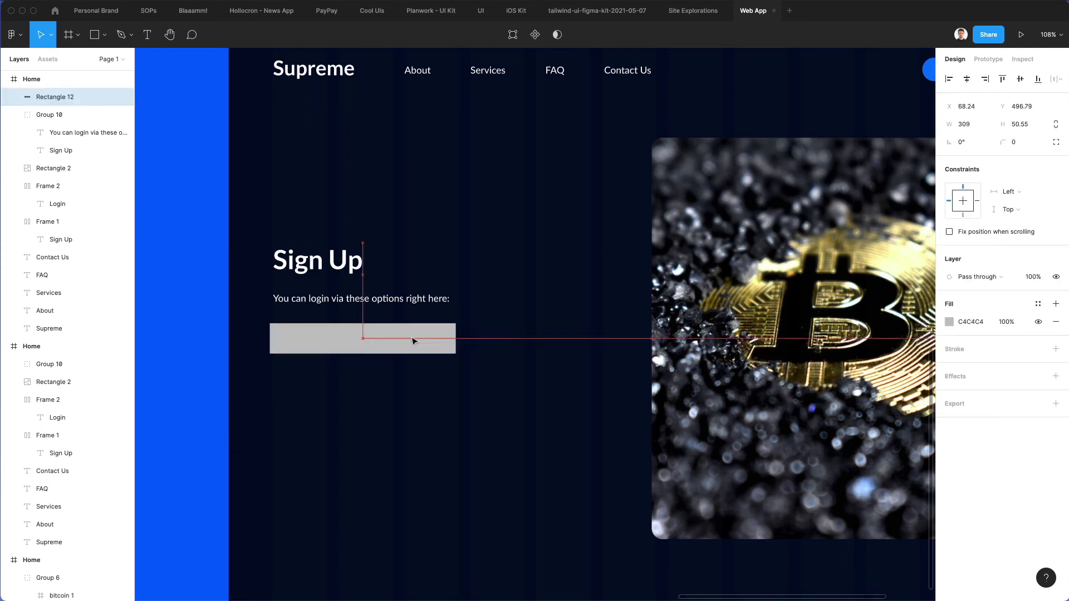
{"action": "key", "text": "Delete"}
Copy the Contact page's First name input under the Sign Up subtitle, resized to about 308 wide.
{"action": "scroll", "coordinate": [415, 339], "scroll_direction": "down", "scroll_amount": 5}
{"action": "scroll", "coordinate": [415, 341], "scroll_direction": "down", "scroll_amount": 5}
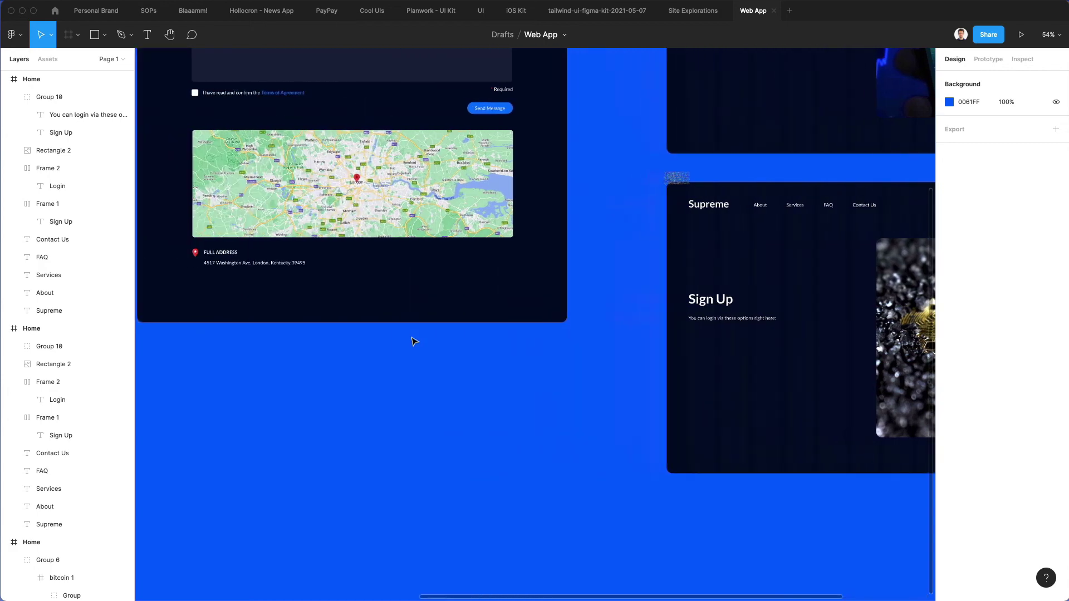
{"action": "scroll", "coordinate": [413, 342], "scroll_direction": "up", "scroll_amount": 3}
{"action": "left_click", "coordinate": [322, 134]}
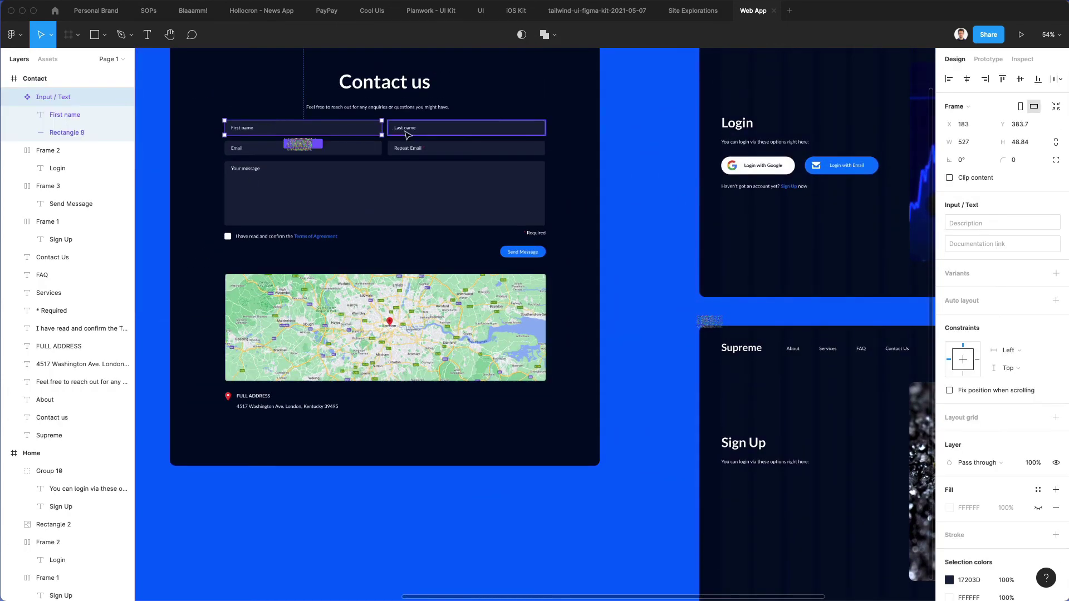
{"action": "left_click_drag", "start_coordinate": [342, 134], "coordinate": [829, 485]}
{"action": "scroll", "coordinate": [828, 485], "scroll_direction": "up", "scroll_amount": 5}
{"action": "scroll", "coordinate": [707, 398], "scroll_direction": "down", "scroll_amount": 4}
{"action": "scroll", "coordinate": [706, 399], "scroll_direction": "right", "scroll_amount": 2}
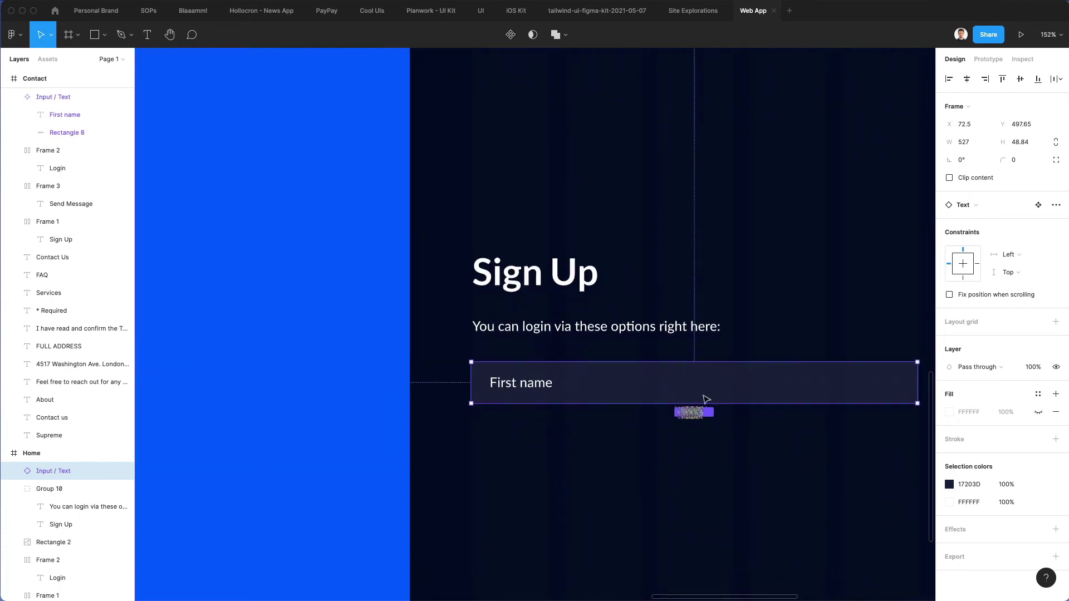
{"action": "left_click_drag", "start_coordinate": [665, 373], "coordinate": [665, 368]}
{"action": "scroll", "coordinate": [665, 368], "scroll_direction": "right", "scroll_amount": 4}
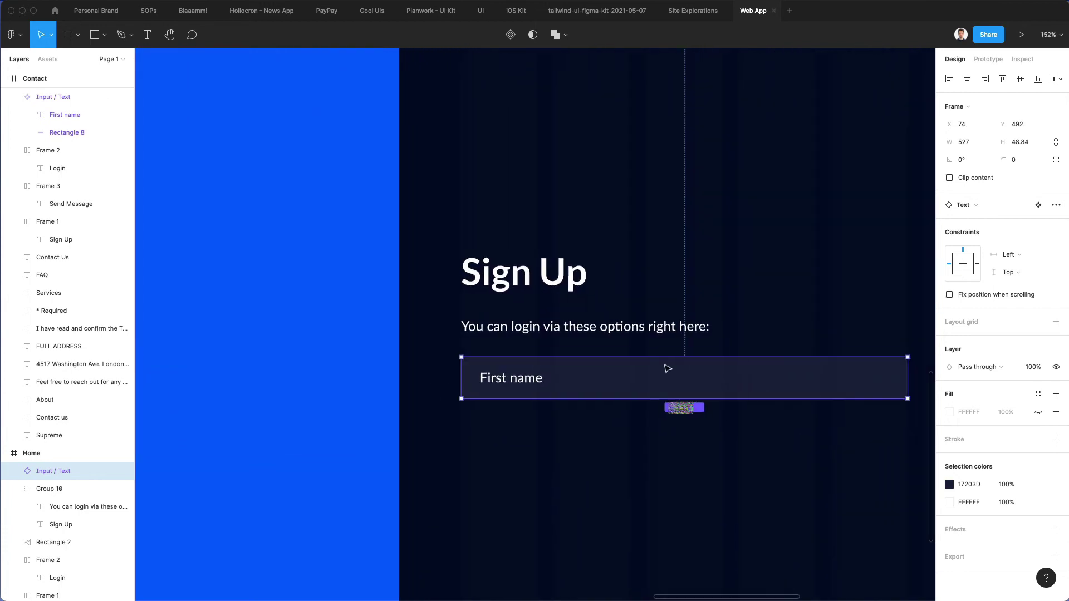
{"action": "left_click_drag", "start_coordinate": [841, 371], "coordinate": [653, 383]}
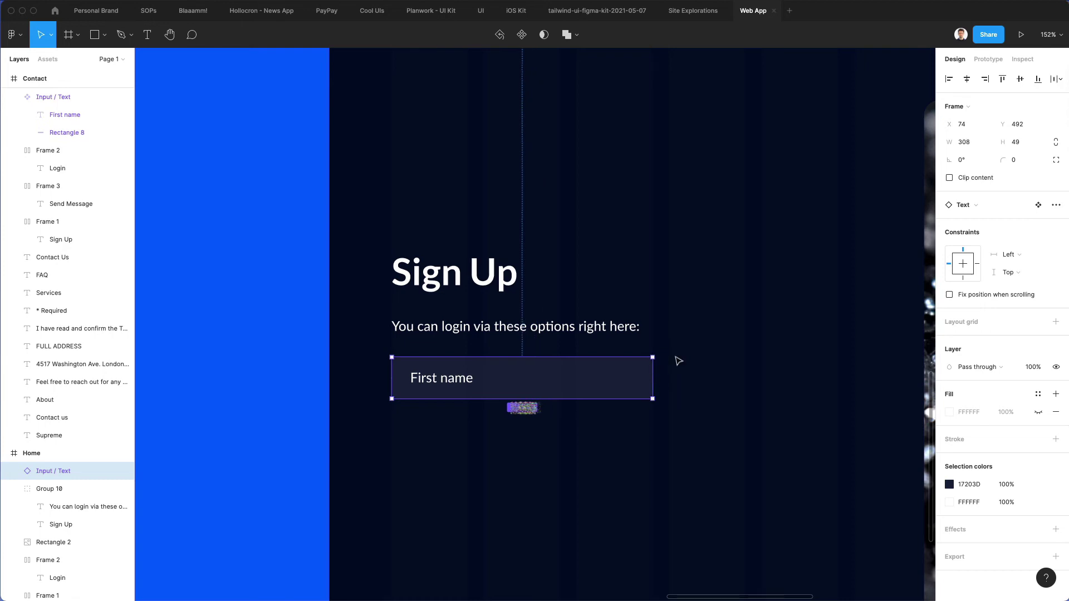
Stack five copies of the input, make the bottom one taller, and distribute their vertical spacing evenly.
{"action": "scroll", "coordinate": [696, 336], "scroll_direction": "down", "scroll_amount": 3}
{"action": "scroll", "coordinate": [698, 338], "scroll_direction": "down", "scroll_amount": 3}
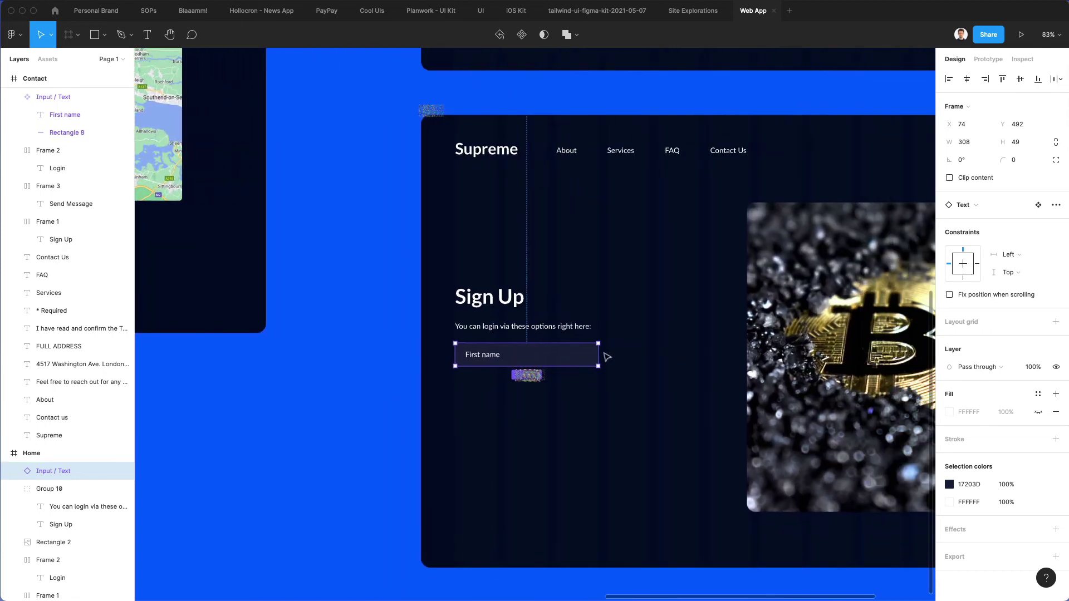
{"action": "left_click_drag", "start_coordinate": [582, 358], "coordinate": [580, 387]}
{"action": "key", "text": "super+d"}
{"action": "key", "text": "super+d"}
{"action": "key", "text": "super+d"}
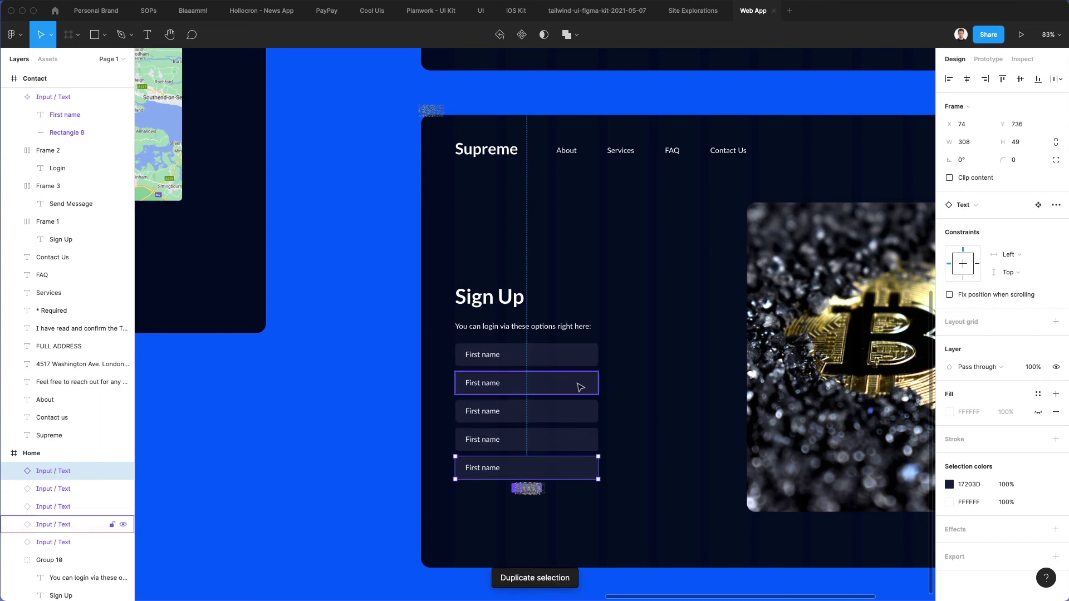
{"action": "left_click_drag", "start_coordinate": [549, 478], "coordinate": [559, 520]}
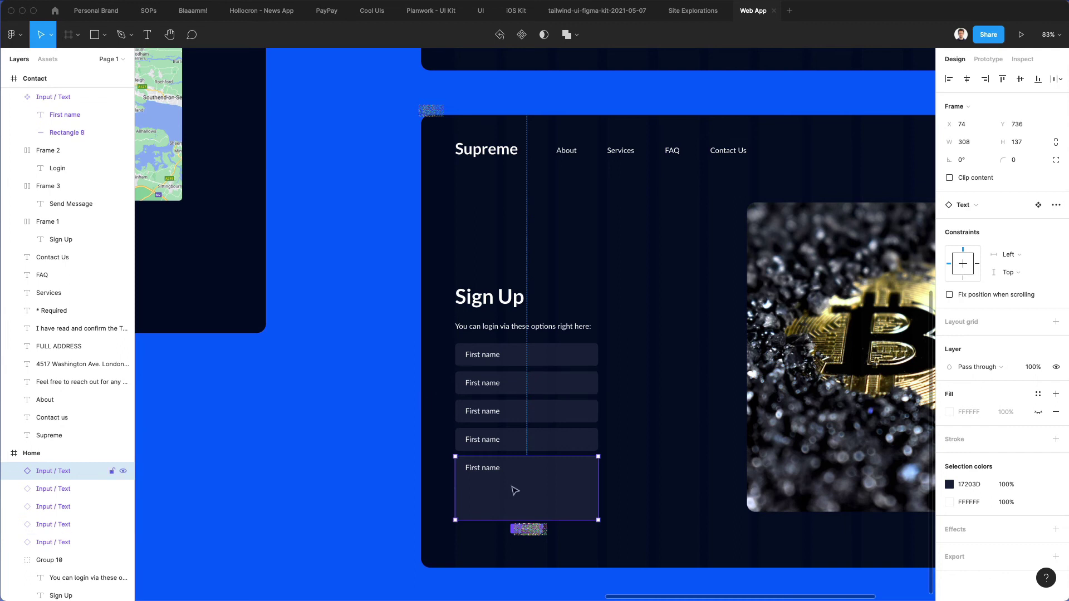
{"action": "left_click_drag", "start_coordinate": [515, 490], "coordinate": [515, 495]}
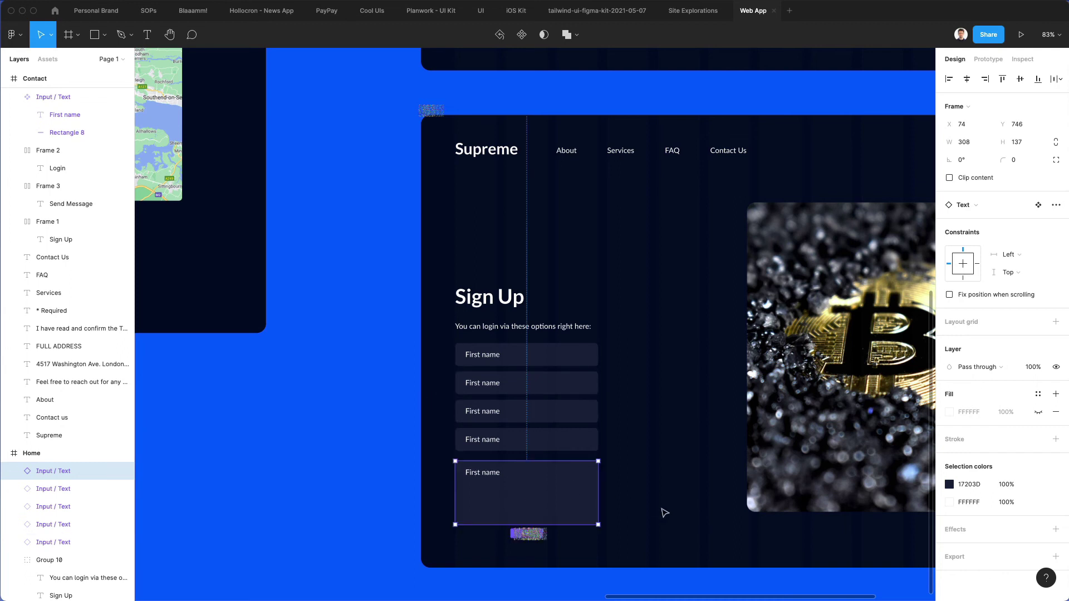
{"action": "left_click_drag", "start_coordinate": [660, 511], "coordinate": [529, 353]}
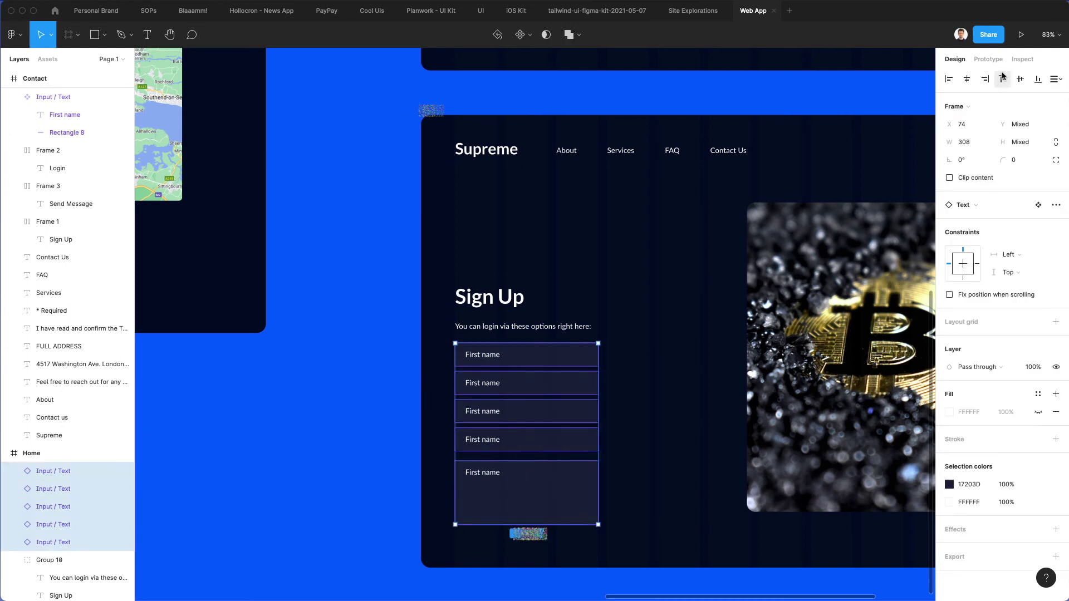
{"action": "left_click", "coordinate": [1056, 79]}
{"action": "left_click", "coordinate": [976, 115]}
{"action": "left_click", "coordinate": [654, 373]}
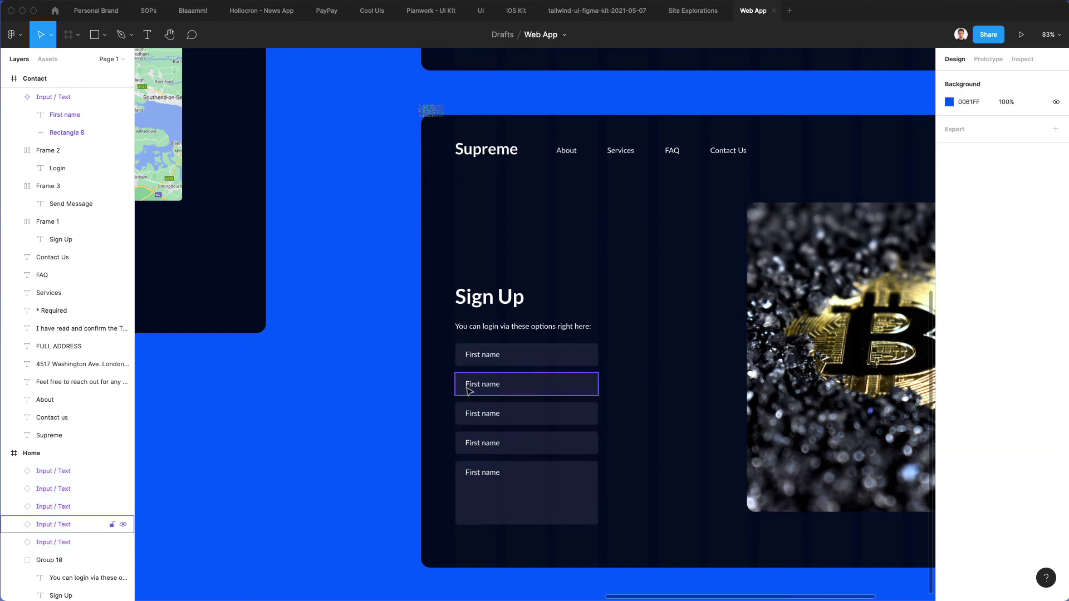
Relabel the second and third inputs as 'Last name' and 'Email'.
{"action": "double_click", "coordinate": [484, 385]}
{"action": "type", "text": "La"}
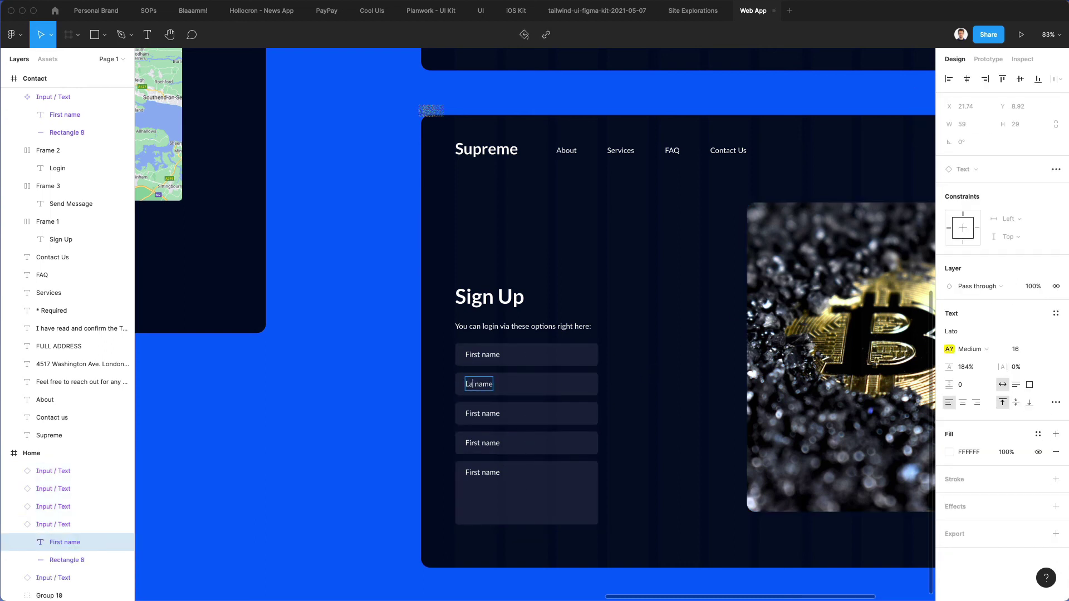
{"action": "double_click", "coordinate": [483, 413]}
{"action": "type", "text": "Email"}
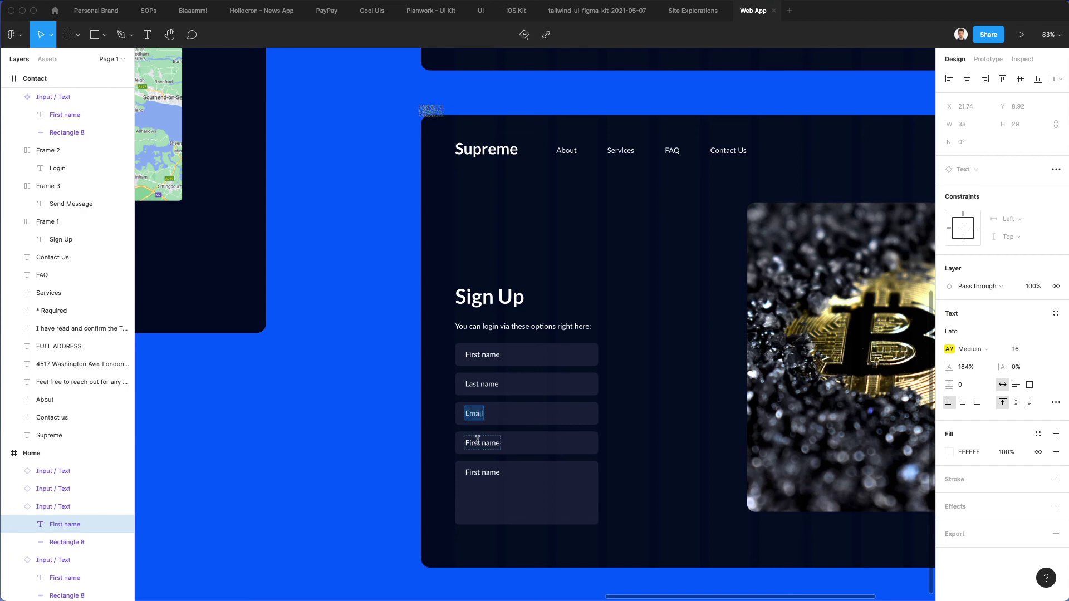
Label the fourth input 'Repeat Email' and the tall box 'Reason you want to join'.
{"action": "scroll", "coordinate": [477, 441], "scroll_direction": "up", "scroll_amount": 10}
{"action": "scroll", "coordinate": [477, 441], "scroll_direction": "left", "scroll_amount": 4}
{"action": "scroll", "coordinate": [268, 300], "scroll_direction": "left", "scroll_amount": 2}
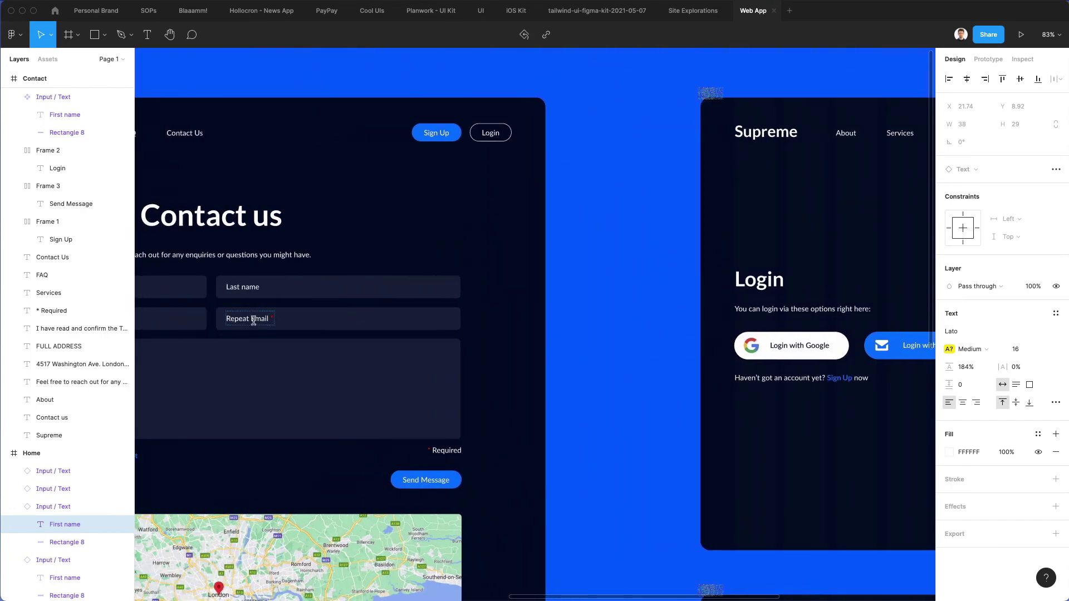
{"action": "double_click", "coordinate": [256, 316]}
{"action": "scroll", "coordinate": [518, 303], "scroll_direction": "down", "scroll_amount": 5}
{"action": "scroll", "coordinate": [518, 303], "scroll_direction": "right", "scroll_amount": 3}
{"action": "scroll", "coordinate": [528, 305], "scroll_direction": "down", "scroll_amount": 5}
{"action": "scroll", "coordinate": [528, 305], "scroll_direction": "right", "scroll_amount": 3}
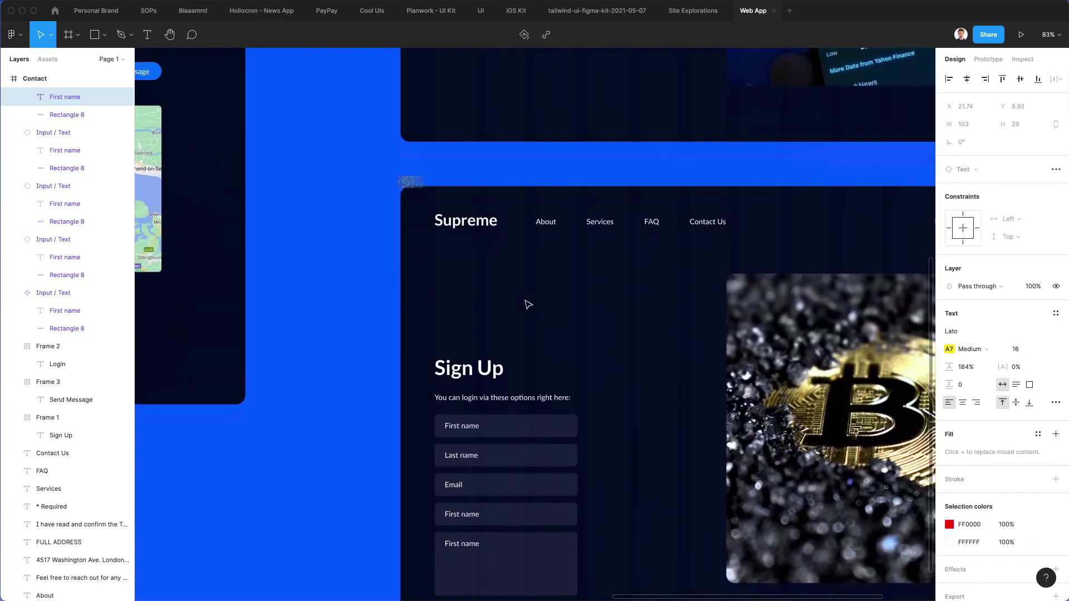
{"action": "double_click", "coordinate": [471, 387]}
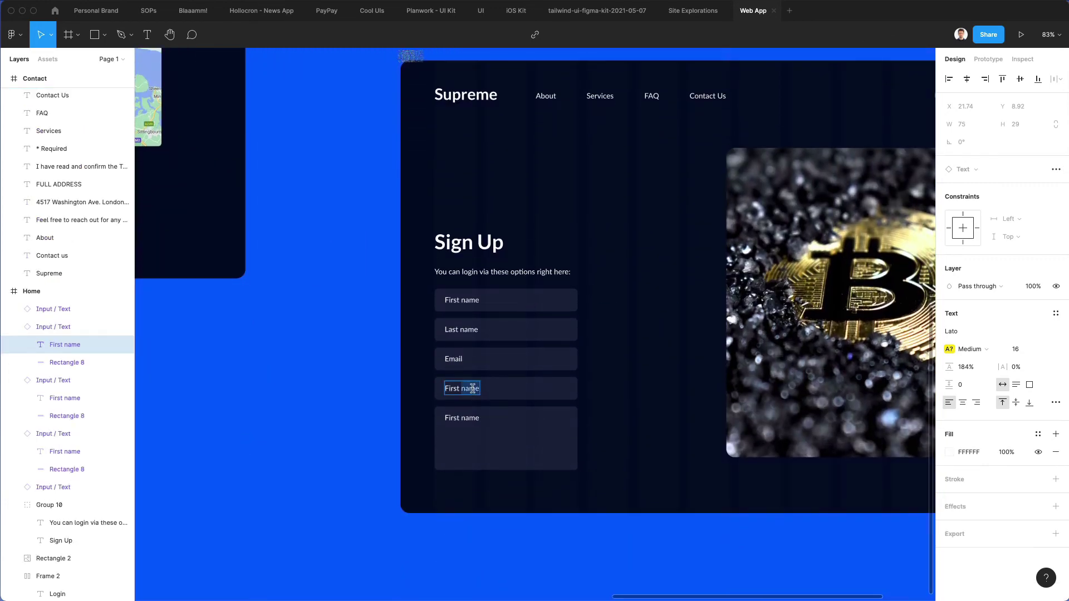
{"action": "double_click", "coordinate": [467, 425]}
{"action": "type", "text": "Reason you want to join"}
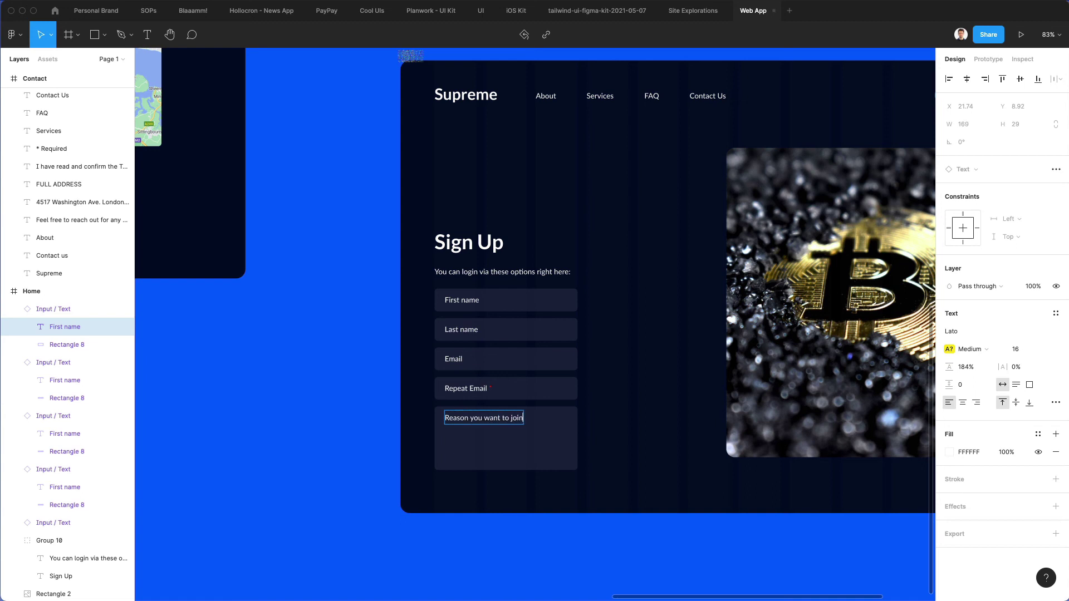
Widen all five Sign Up inputs together to 417 px.
{"action": "left_click", "coordinate": [633, 386]}
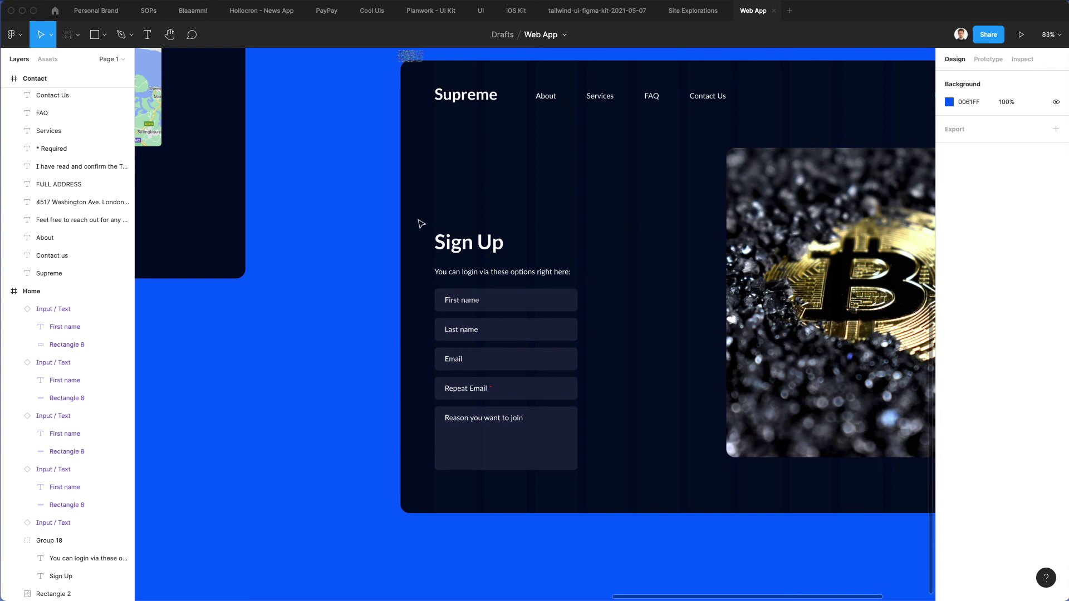
{"action": "left_click_drag", "start_coordinate": [401, 212], "coordinate": [565, 341]}
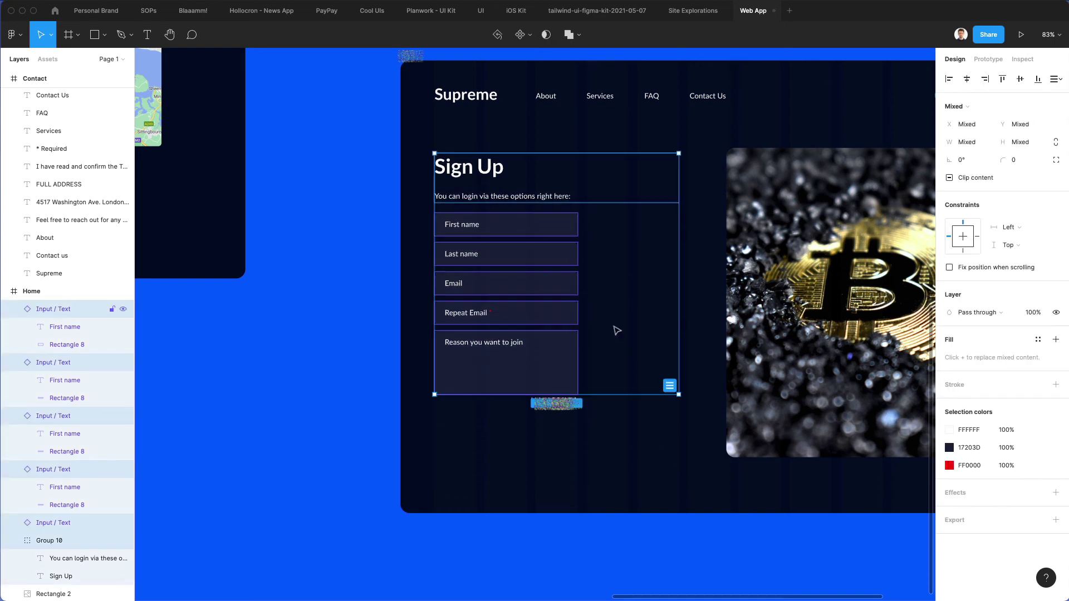
{"action": "left_click", "coordinate": [647, 372]}
{"action": "left_click_drag", "start_coordinate": [625, 470], "coordinate": [539, 219]}
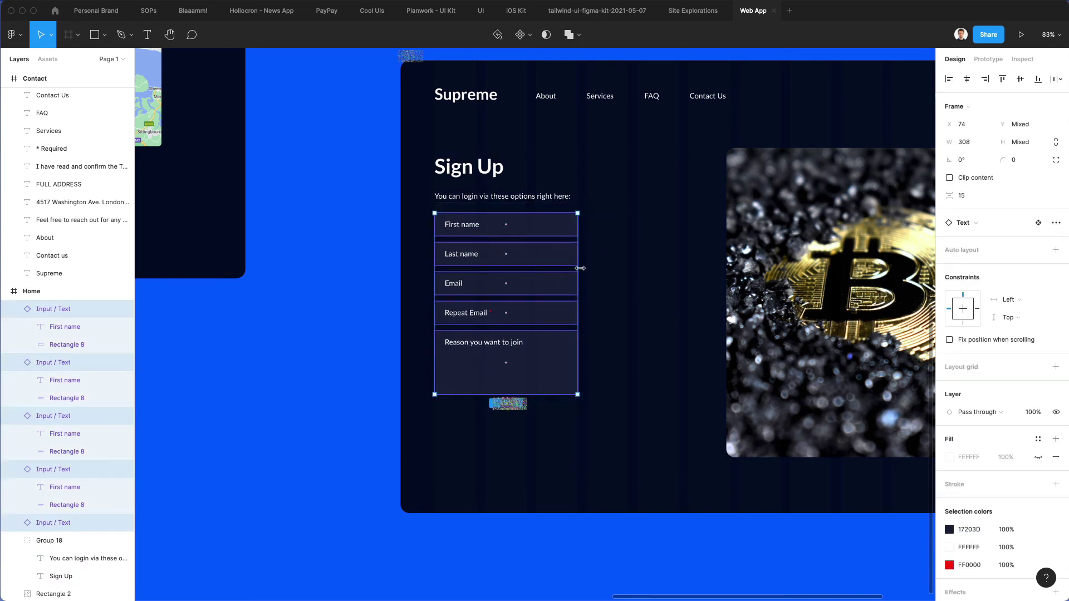
{"action": "left_click_drag", "start_coordinate": [577, 270], "coordinate": [628, 270]}
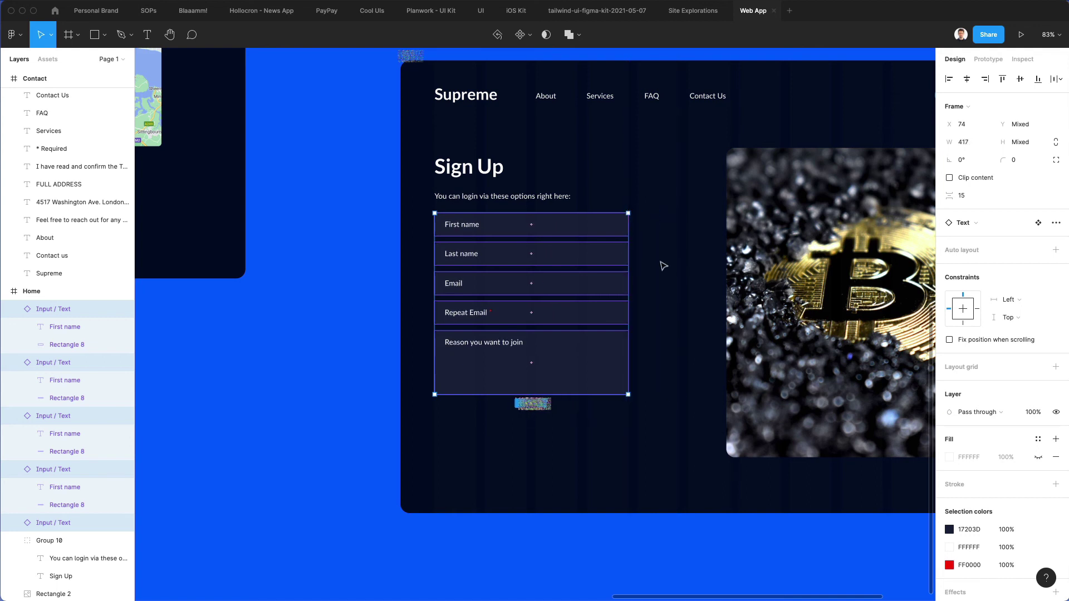
Stretch the Reason you want to join box to about 189 px tall.
{"action": "left_click", "coordinate": [663, 266]}
{"action": "left_click", "coordinate": [573, 378]}
{"action": "left_click", "coordinate": [574, 398]}
{"action": "left_click", "coordinate": [572, 391]}
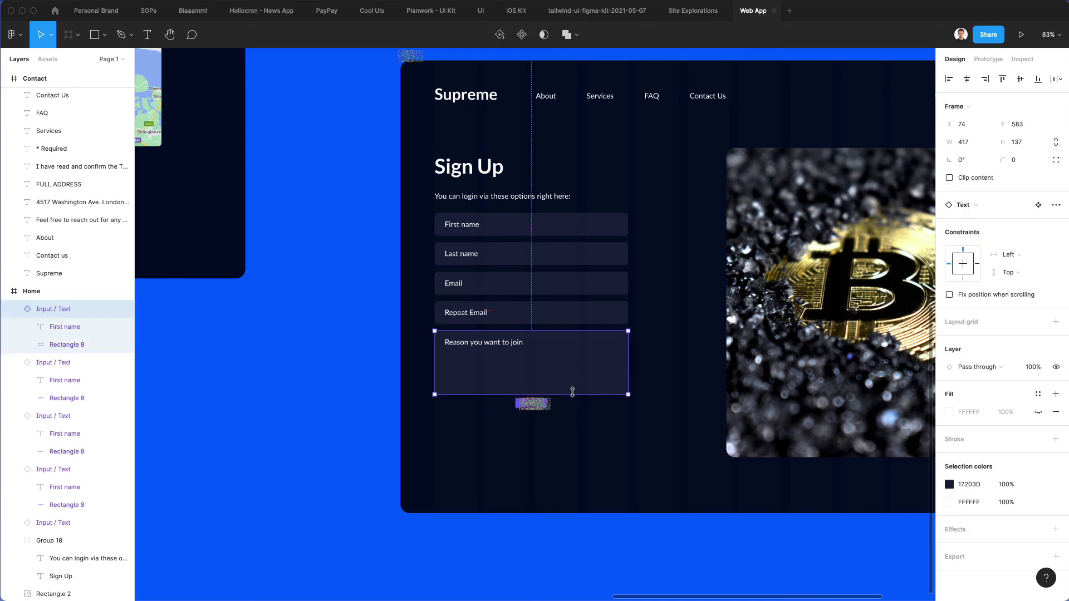
{"action": "left_click_drag", "start_coordinate": [572, 392], "coordinate": [575, 418]}
{"action": "scroll", "coordinate": [565, 371], "scroll_direction": "left", "scroll_amount": 5}
{"action": "scroll", "coordinate": [566, 371], "scroll_direction": "up", "scroll_amount": 1}
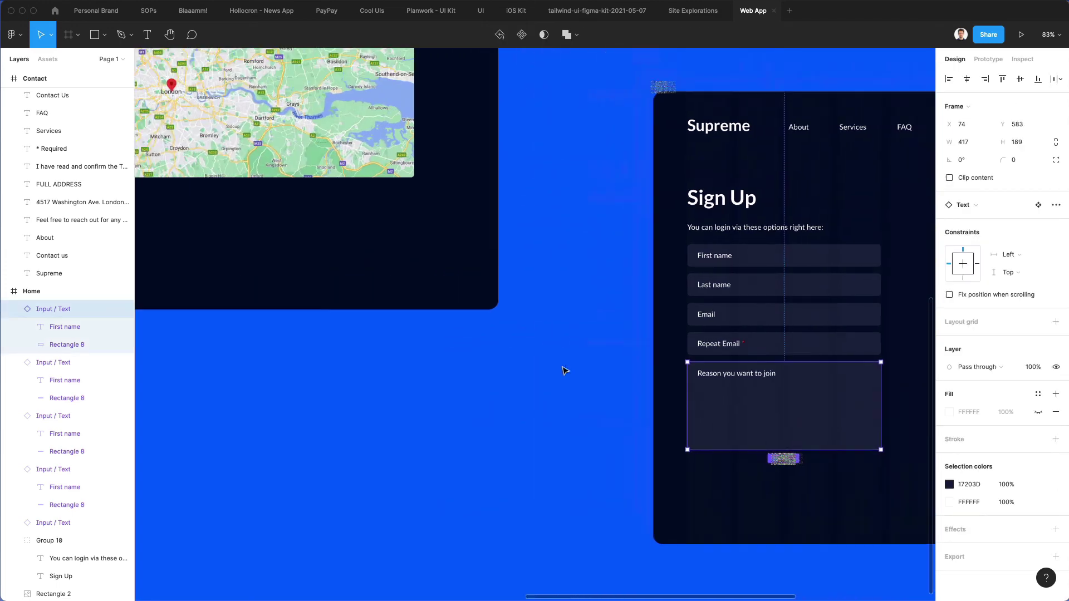
{"action": "scroll", "coordinate": [565, 372], "scroll_direction": "up", "scroll_amount": 5}
{"action": "scroll", "coordinate": [565, 372], "scroll_direction": "left", "scroll_amount": 2}
Copy the Contact form's Send Message button below the Sign Up fields.
{"action": "left_click", "coordinate": [572, 323]}
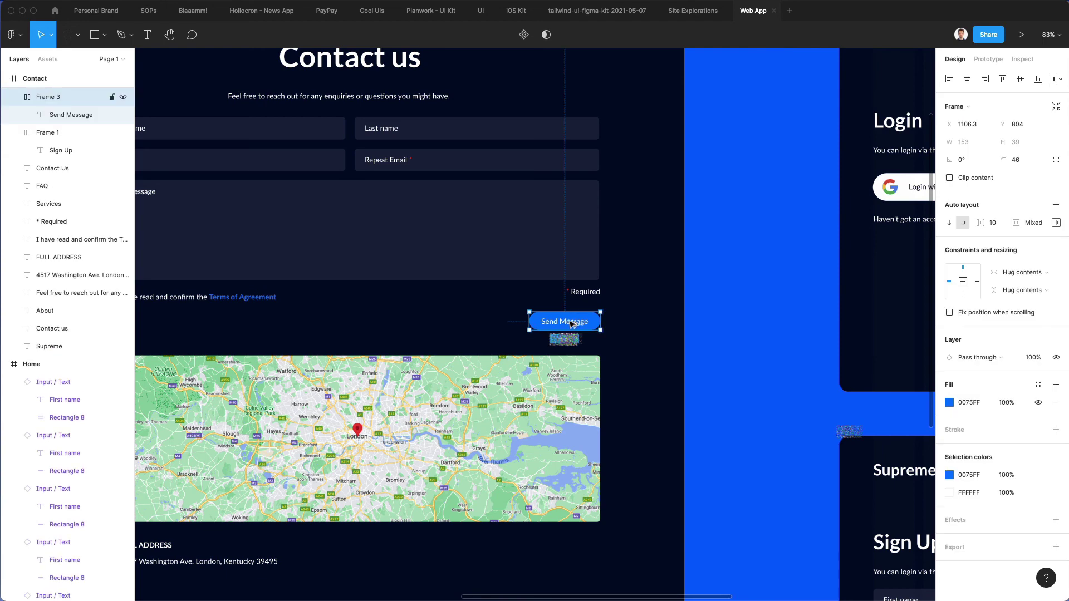
{"action": "scroll", "coordinate": [604, 345], "scroll_direction": "down", "scroll_amount": 10}
{"action": "scroll", "coordinate": [604, 344], "scroll_direction": "right", "scroll_amount": 8}
{"action": "left_click_drag", "start_coordinate": [572, 323], "coordinate": [714, 397]}
{"action": "left_click", "coordinate": [769, 382]}
Add the contact form's checkbox and terms text, shortening its label to 'I confirm the Terms'.
{"action": "scroll", "coordinate": [770, 384], "scroll_direction": "right", "scroll_amount": 3}
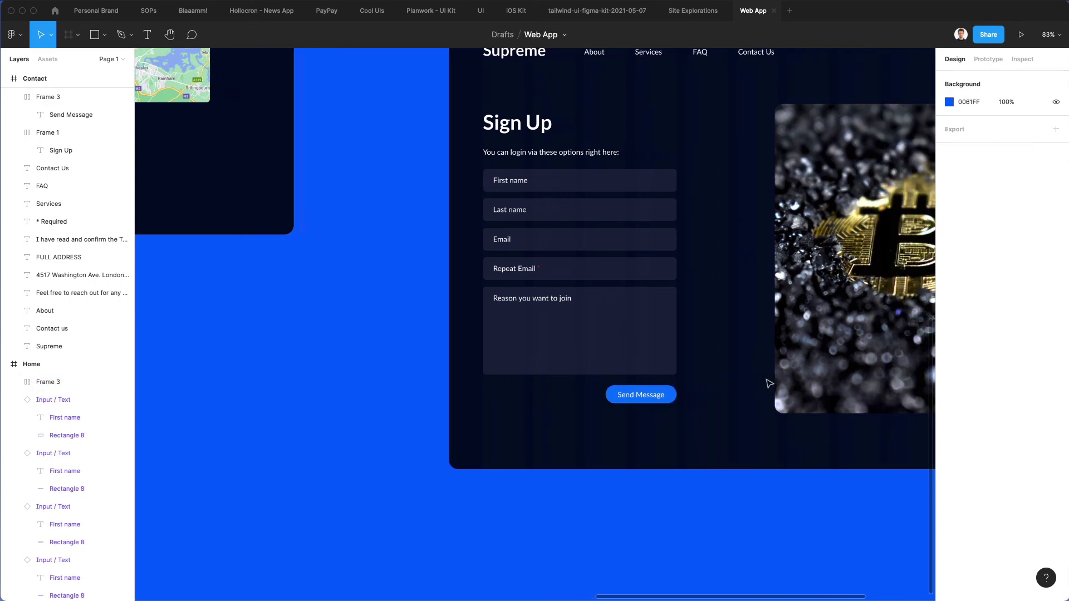
{"action": "scroll", "coordinate": [769, 382], "scroll_direction": "left", "scroll_amount": 10}
{"action": "scroll", "coordinate": [768, 382], "scroll_direction": "up", "scroll_amount": 3}
{"action": "scroll", "coordinate": [768, 382], "scroll_direction": "down", "scroll_amount": 4}
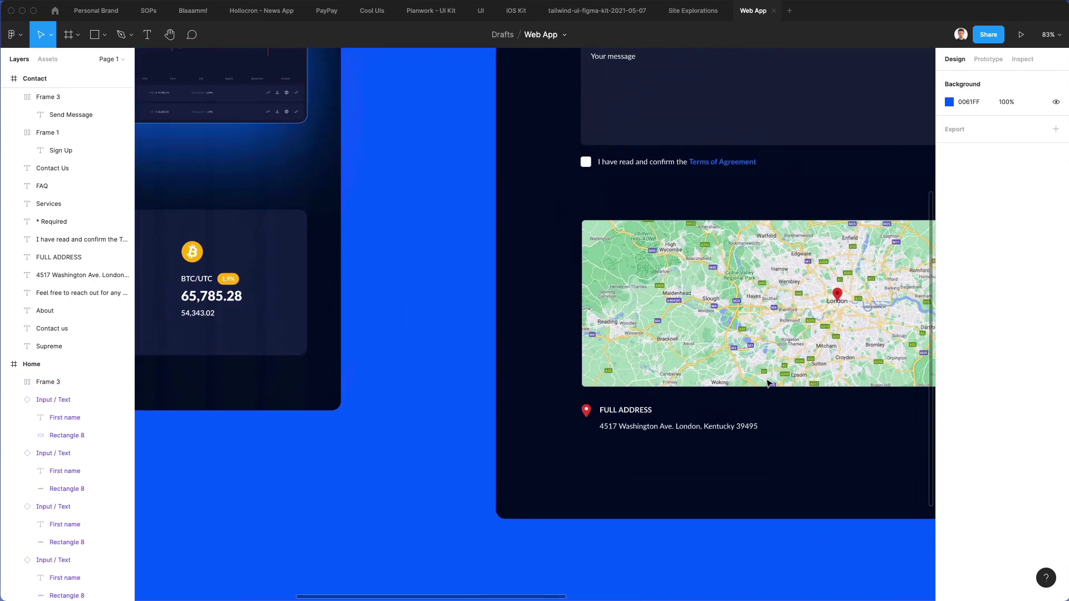
{"action": "scroll", "coordinate": [474, 252], "scroll_direction": "right", "scroll_amount": 4}
{"action": "left_click_drag", "start_coordinate": [378, 244], "coordinate": [520, 484]}
{"action": "left_click", "coordinate": [566, 504]}
{"action": "left_click", "coordinate": [562, 487]}
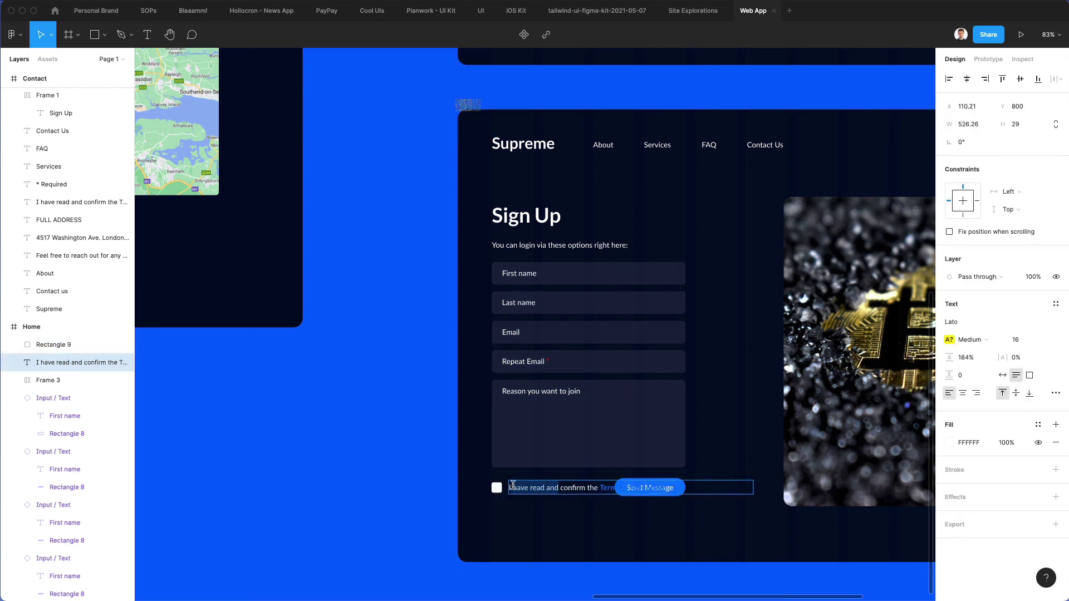
{"action": "key", "text": "BackSpace"}
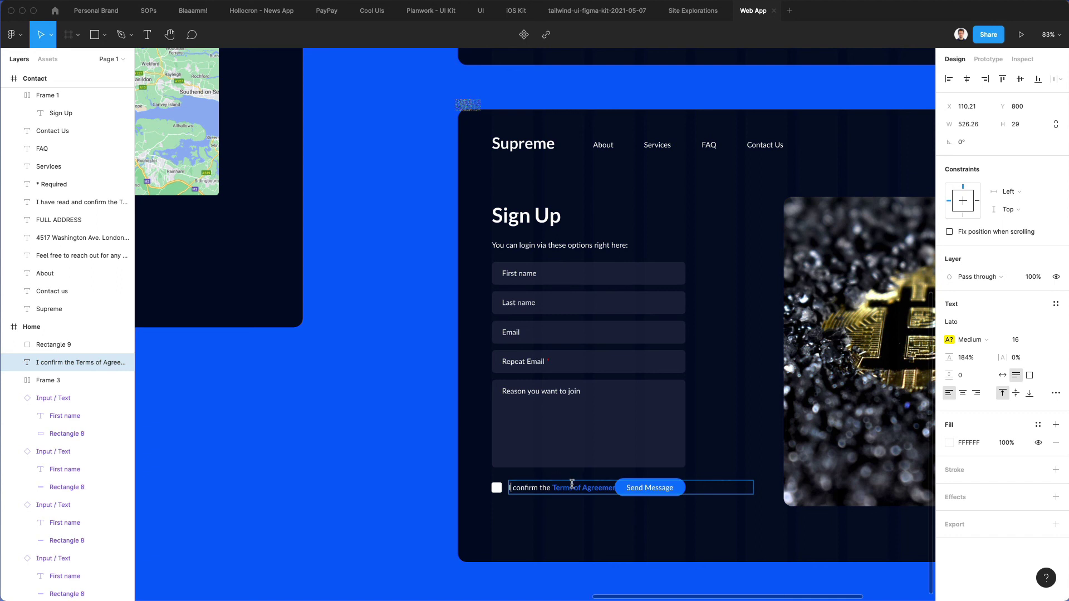
{"action": "left_click_drag", "start_coordinate": [572, 484], "coordinate": [827, 581]}
{"action": "key", "text": "BackSpace"}
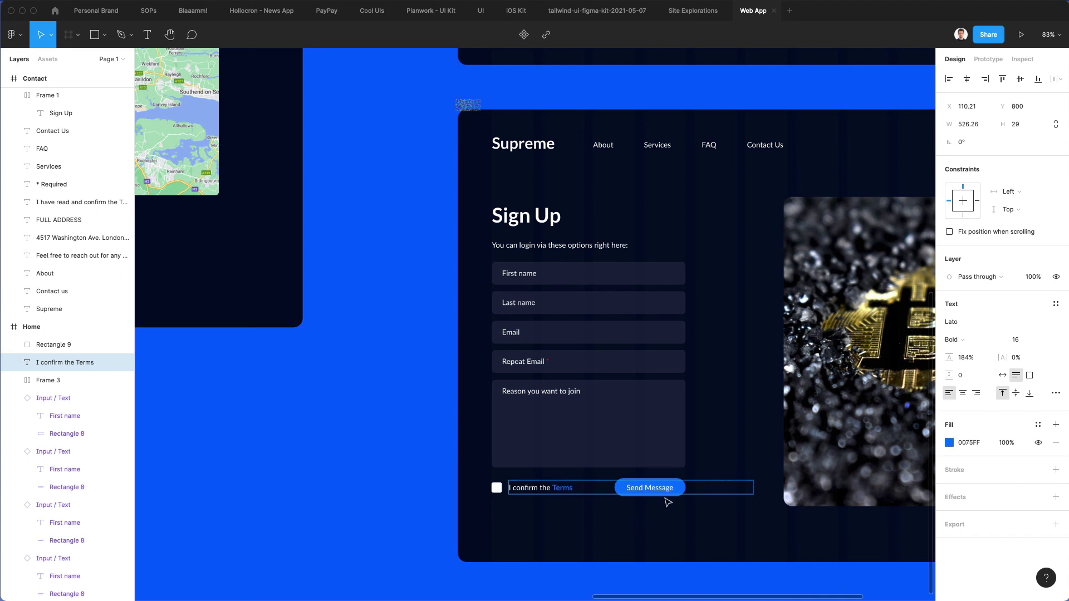
{"action": "left_click", "coordinate": [569, 538]}
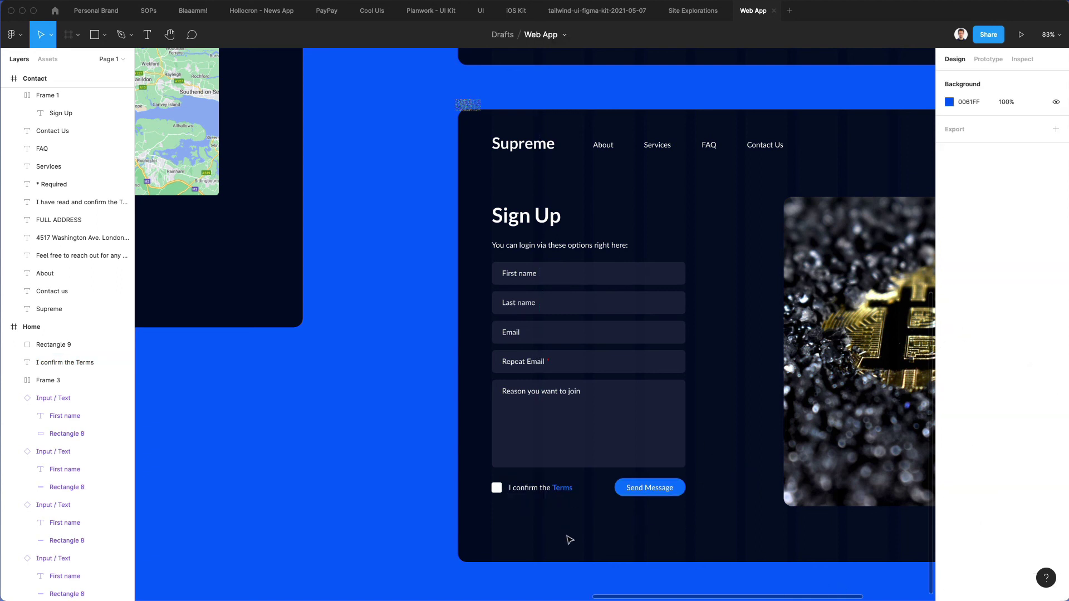
{"action": "scroll", "coordinate": [569, 538], "scroll_direction": "right", "scroll_amount": 5}
Replace the subtitle text with 'You can easily sign up from this screen here:'.
{"action": "scroll", "coordinate": [467, 427], "scroll_direction": "down", "scroll_amount": 3}
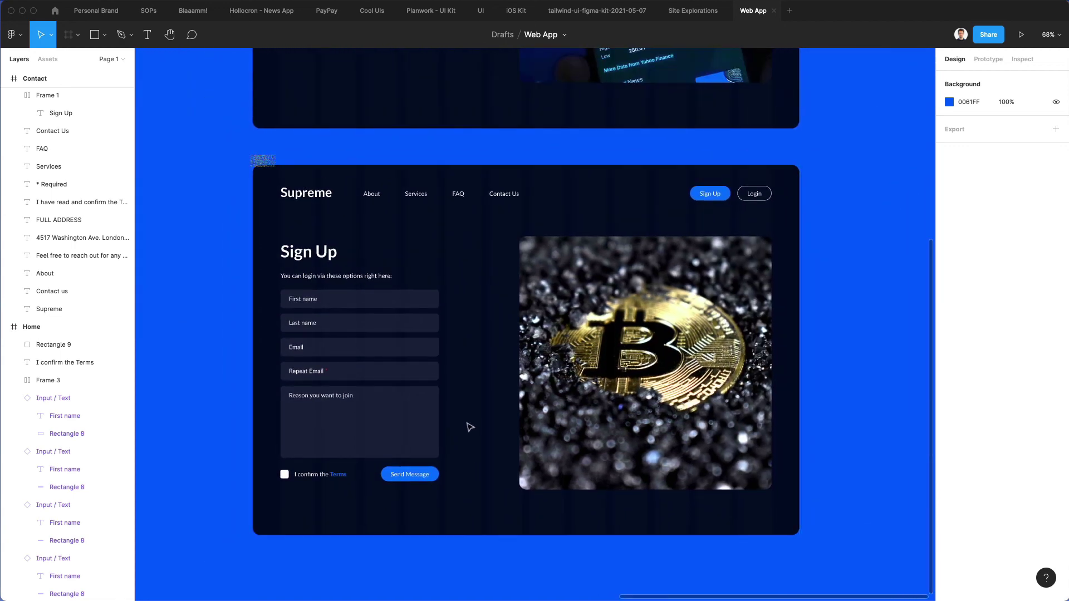
{"action": "double_click", "coordinate": [311, 275]}
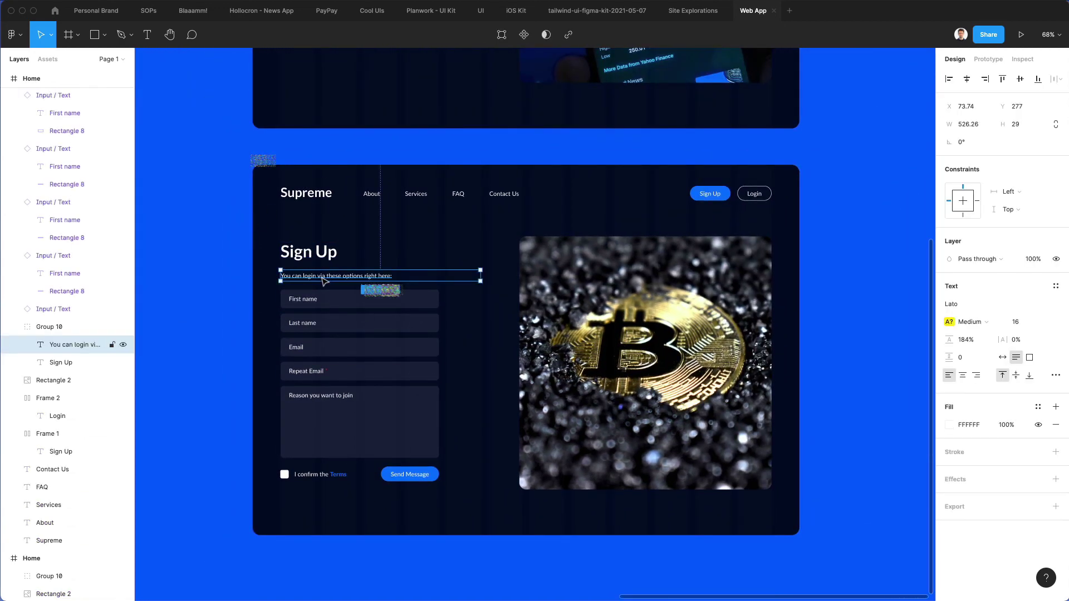
{"action": "double_click", "coordinate": [311, 275]}
{"action": "left_click", "coordinate": [311, 275]}
{"action": "key", "text": "ctrl+a"}
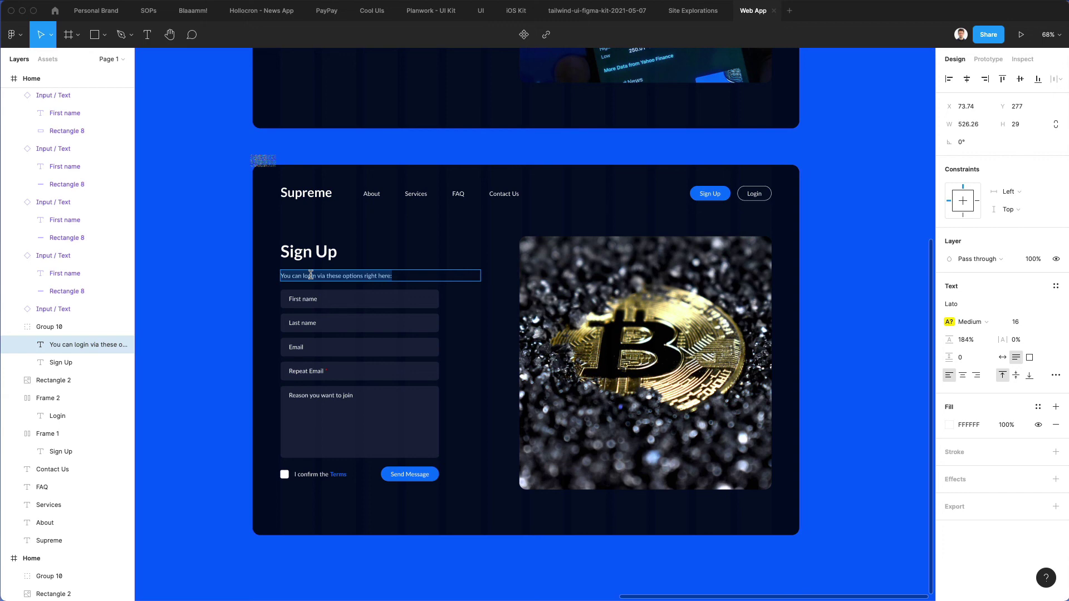
{"action": "type", "text": "Y"}
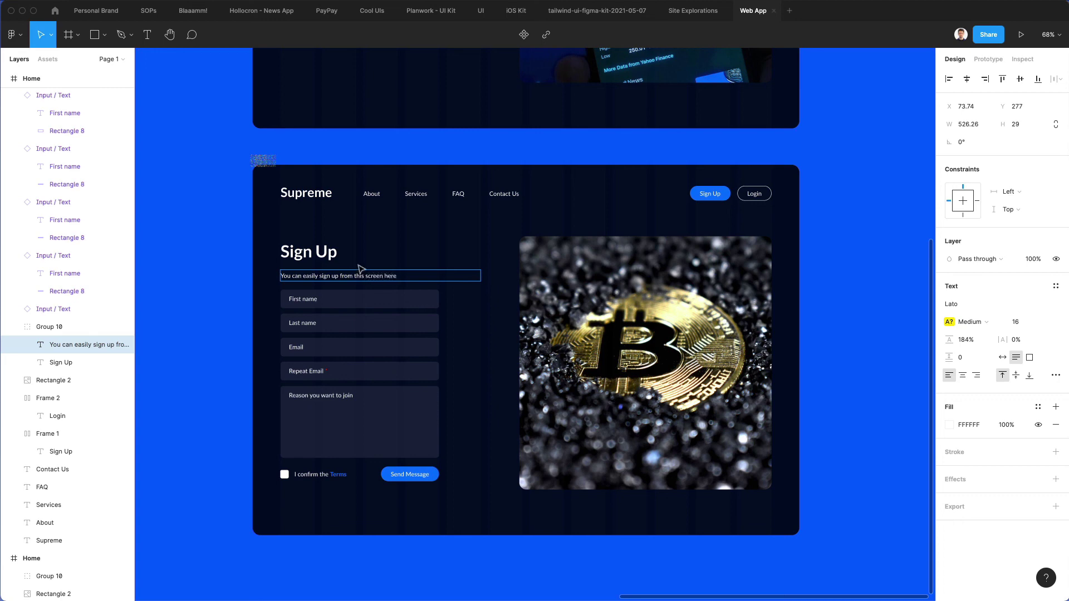
{"action": "key", "text": "Escape"}
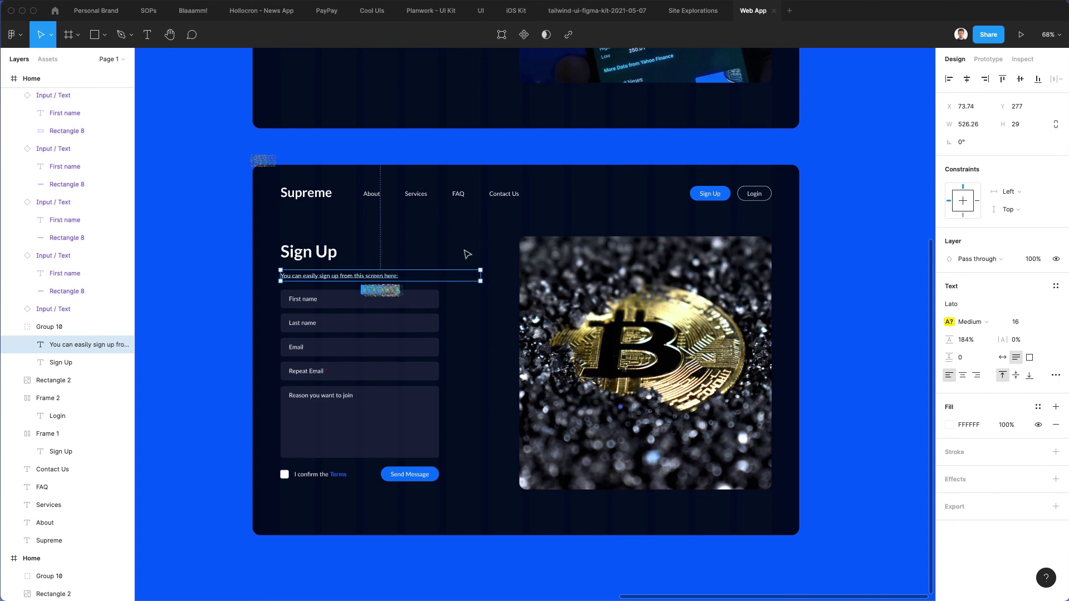
{"action": "left_click", "coordinate": [433, 255]}
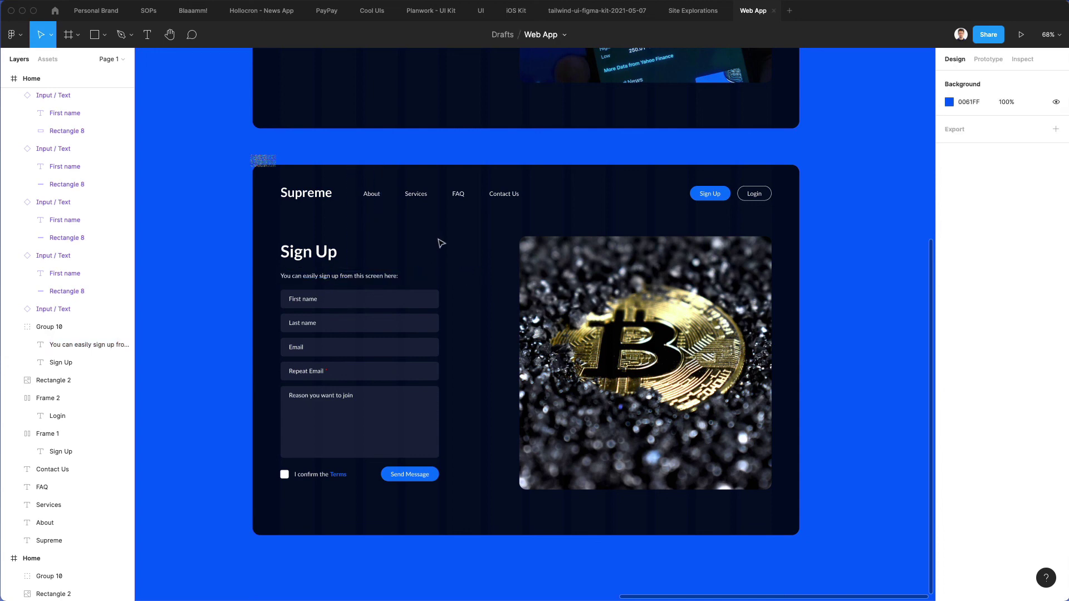
Select the whole Sign Up form and nudge it up slightly.
{"action": "left_click_drag", "start_coordinate": [278, 464], "coordinate": [426, 495]}
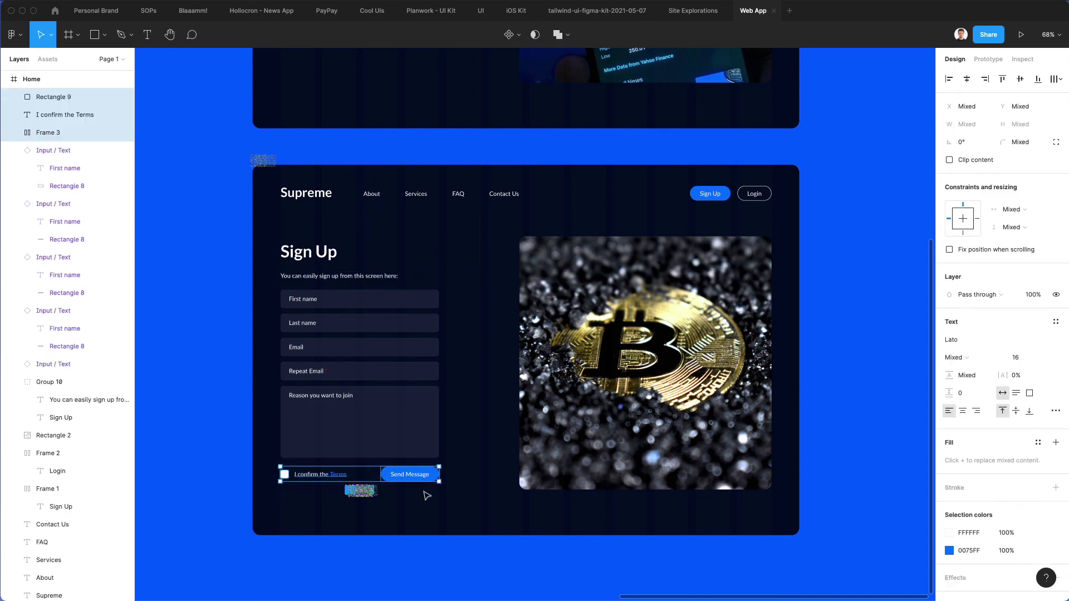
{"action": "left_click", "coordinate": [458, 358]}
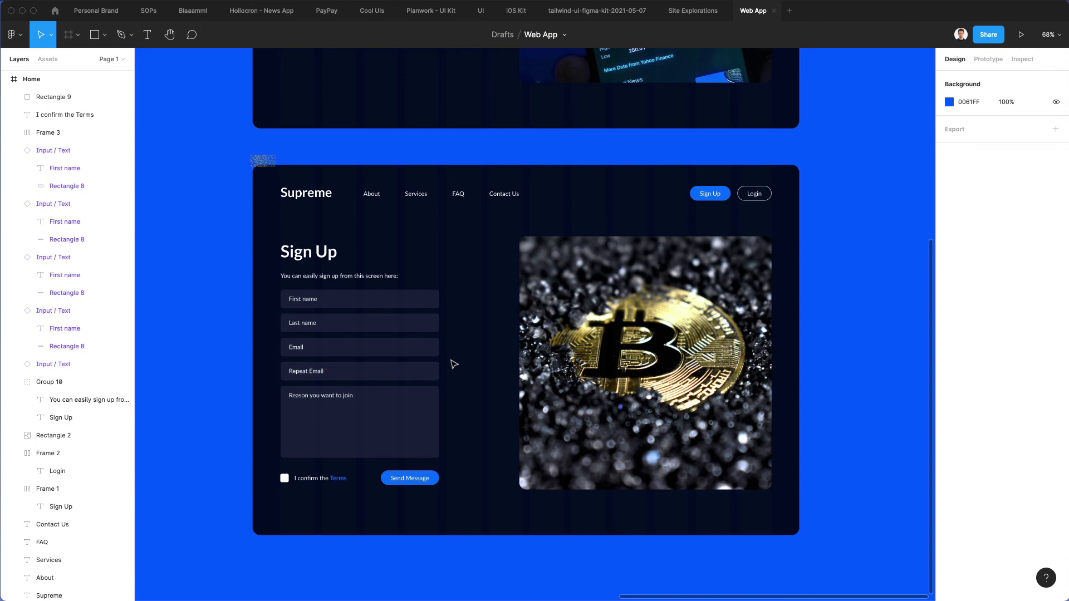
{"action": "scroll", "coordinate": [454, 365], "scroll_direction": "right", "scroll_amount": 4}
{"action": "left_click_drag", "start_coordinate": [146, 221], "coordinate": [424, 494]}
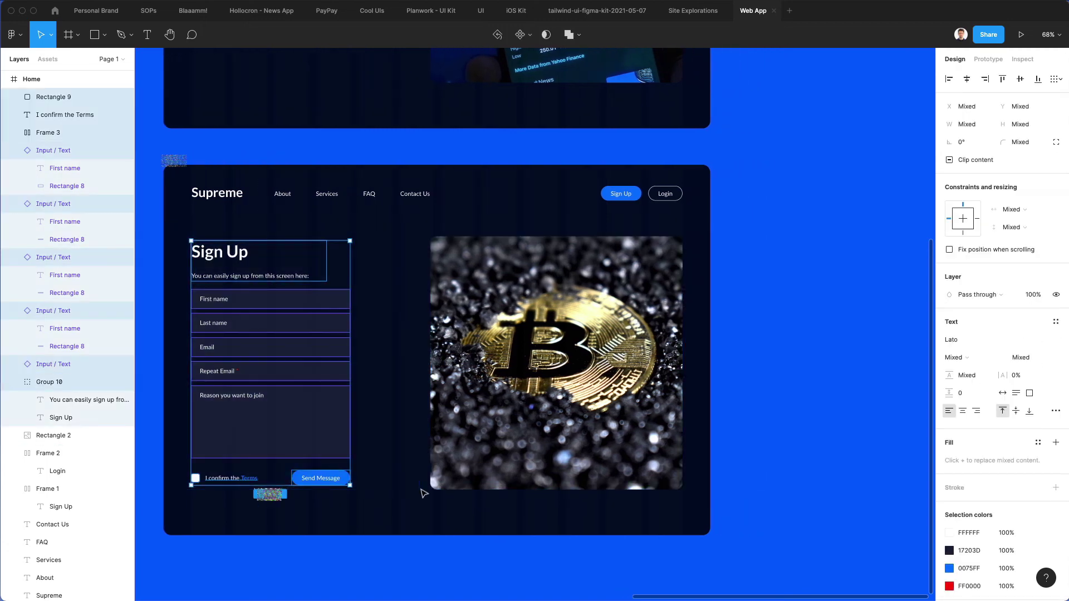
{"action": "key", "text": "Up"}
{"action": "key", "text": "Up"}
{"action": "key", "text": "Up"}
{"action": "key", "text": "Up"}
{"action": "key", "text": "Up"}
{"action": "key", "text": "Up"}
{"action": "key", "text": "Up"}
{"action": "key", "text": "Up"}
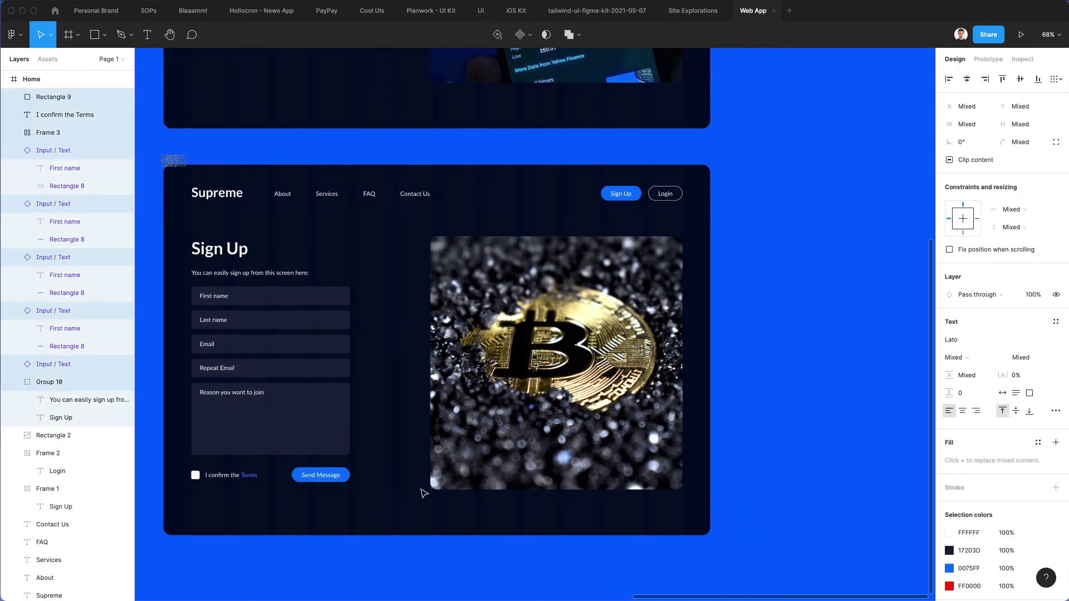
Change the button label from 'Send Message' to 'Send Application'.
{"action": "left_click", "coordinate": [420, 442]}
{"action": "double_click", "coordinate": [317, 476]}
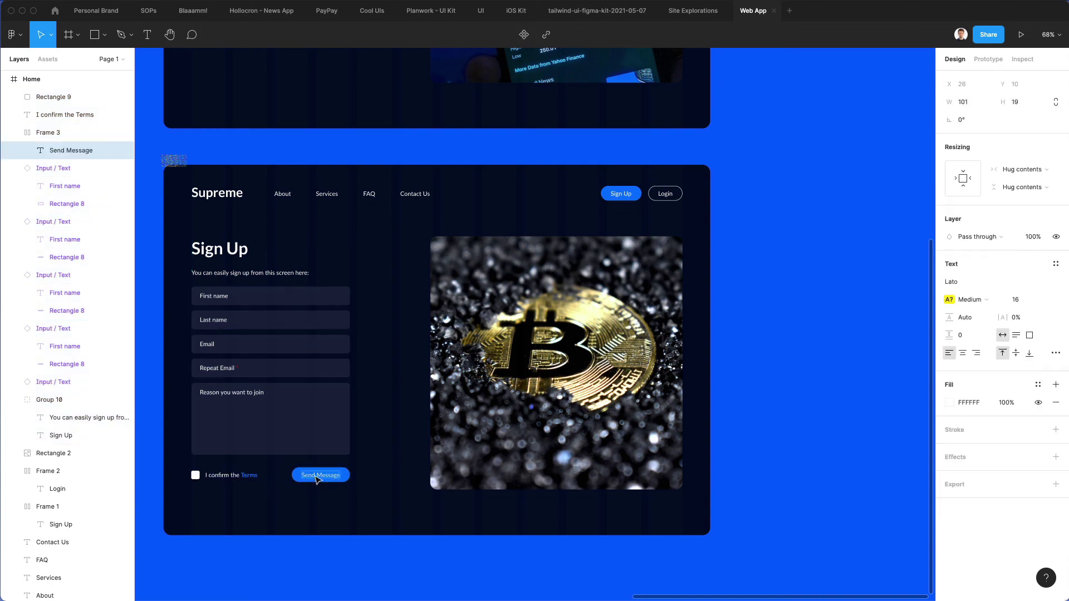
{"action": "type", "text": "Applicatio"}
{"action": "type", "text": "m"}
{"action": "key", "text": "BackSpace"}
{"action": "key", "text": "Escape"}
Align the Send Application button with the input fields' right edge.
{"action": "left_click", "coordinate": [365, 475]}
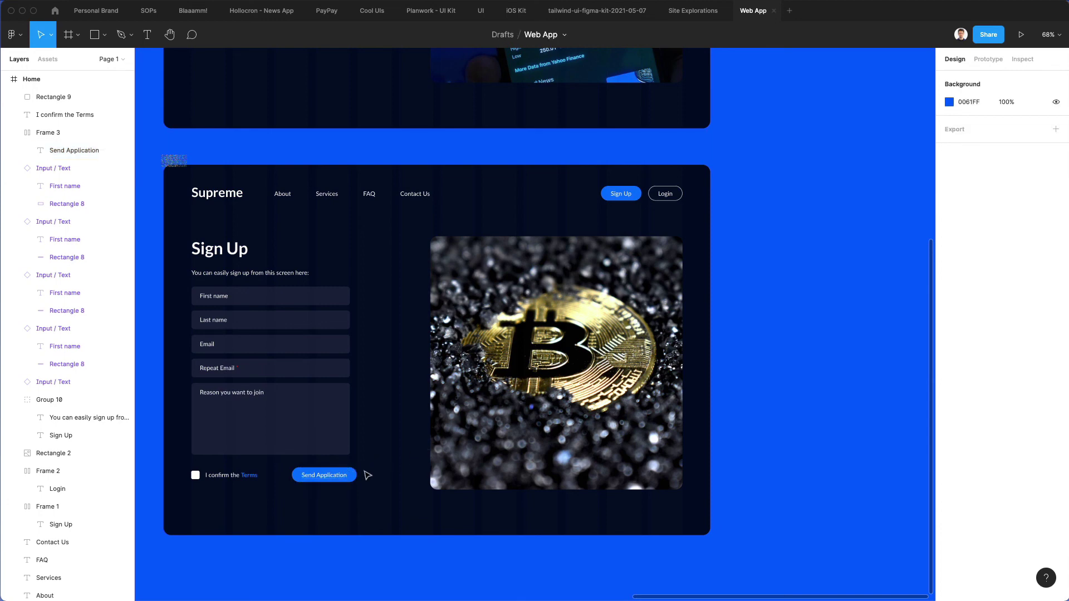
{"action": "left_click", "coordinate": [352, 473]}
{"action": "left_click_drag", "start_coordinate": [351, 473], "coordinate": [346, 477]}
{"action": "left_click", "coordinate": [369, 437]}
{"action": "scroll", "coordinate": [370, 437], "scroll_direction": "down", "scroll_amount": 3}
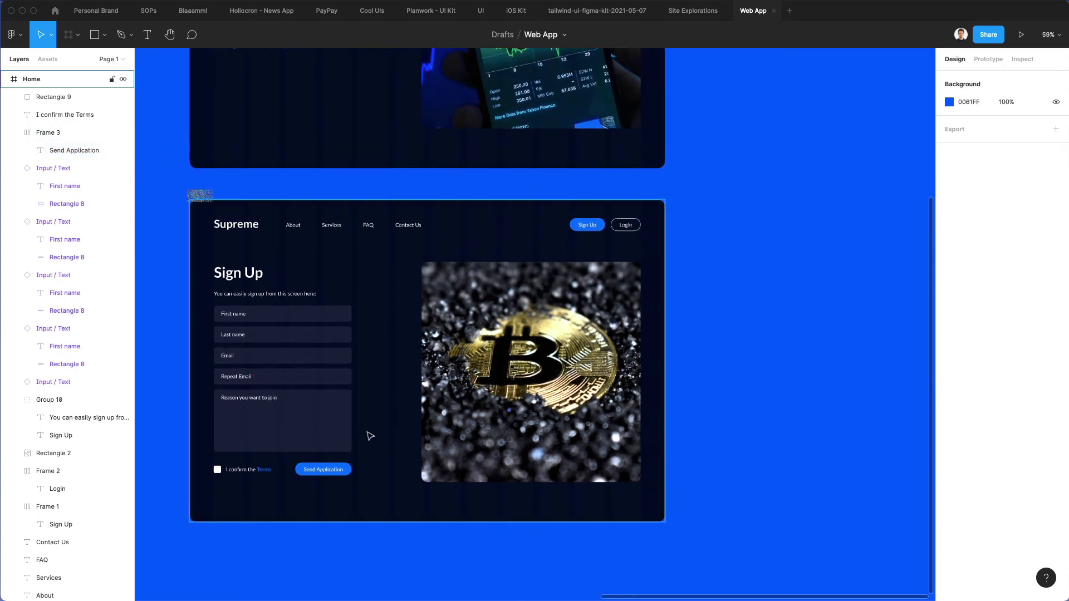
{"action": "scroll", "coordinate": [370, 437], "scroll_direction": "right", "scroll_amount": 2}
{"action": "scroll", "coordinate": [369, 436], "scroll_direction": "down", "scroll_amount": 2}
{"action": "scroll", "coordinate": [370, 437], "scroll_direction": "down", "scroll_amount": 2}
{"action": "scroll", "coordinate": [370, 436], "scroll_direction": "left", "scroll_amount": 2}
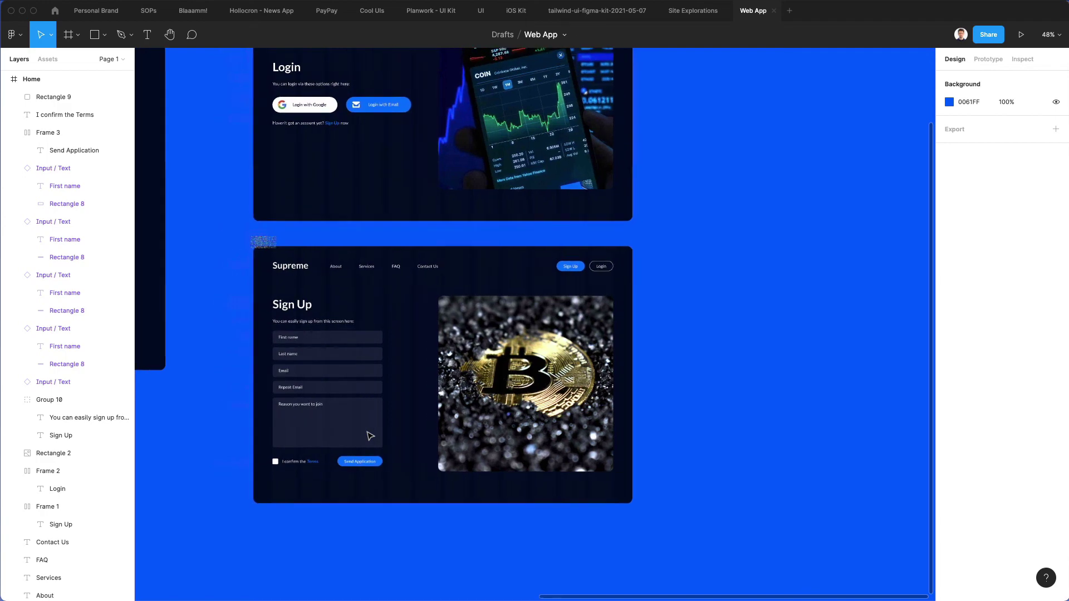
{"action": "scroll", "coordinate": [370, 437], "scroll_direction": "down", "scroll_amount": 1}
{"action": "scroll", "coordinate": [370, 437], "scroll_direction": "up", "scroll_amount": 2}
{"action": "scroll", "coordinate": [370, 436], "scroll_direction": "up", "scroll_amount": 1}
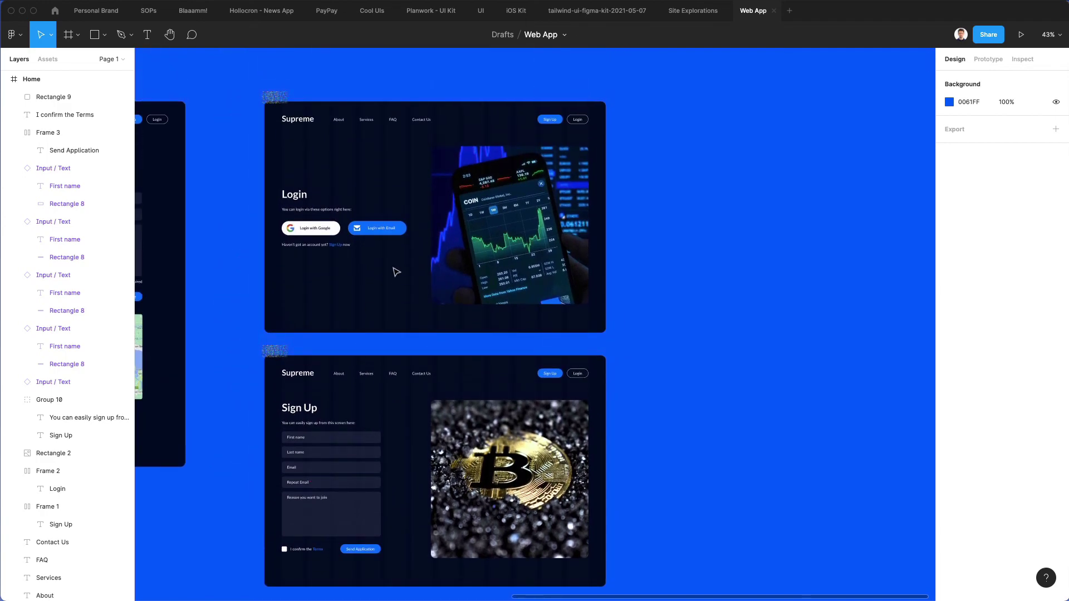
{"action": "left_click", "coordinate": [372, 230]}
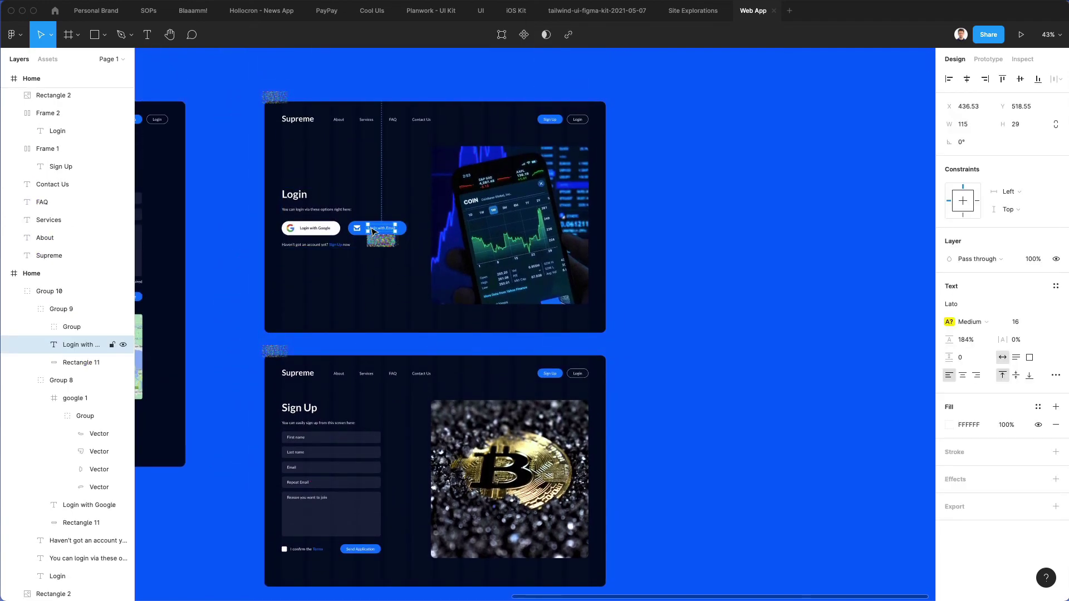
{"action": "key", "text": "Escape"}
{"action": "left_click", "coordinate": [371, 226]}
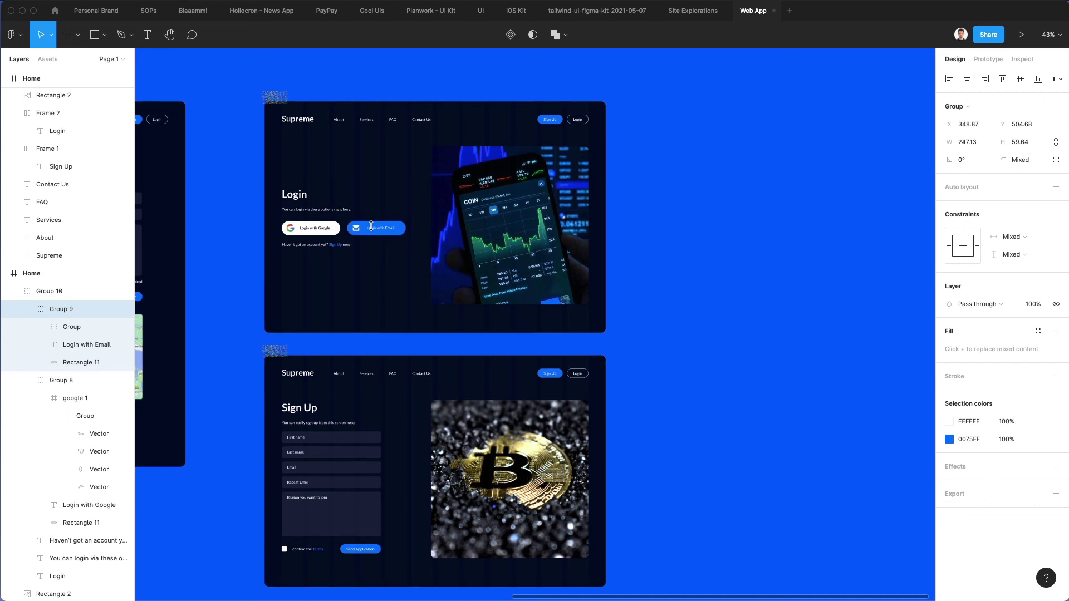
{"action": "left_click", "coordinate": [383, 187]}
{"action": "scroll", "coordinate": [444, 279], "scroll_direction": "up", "scroll_amount": 1}
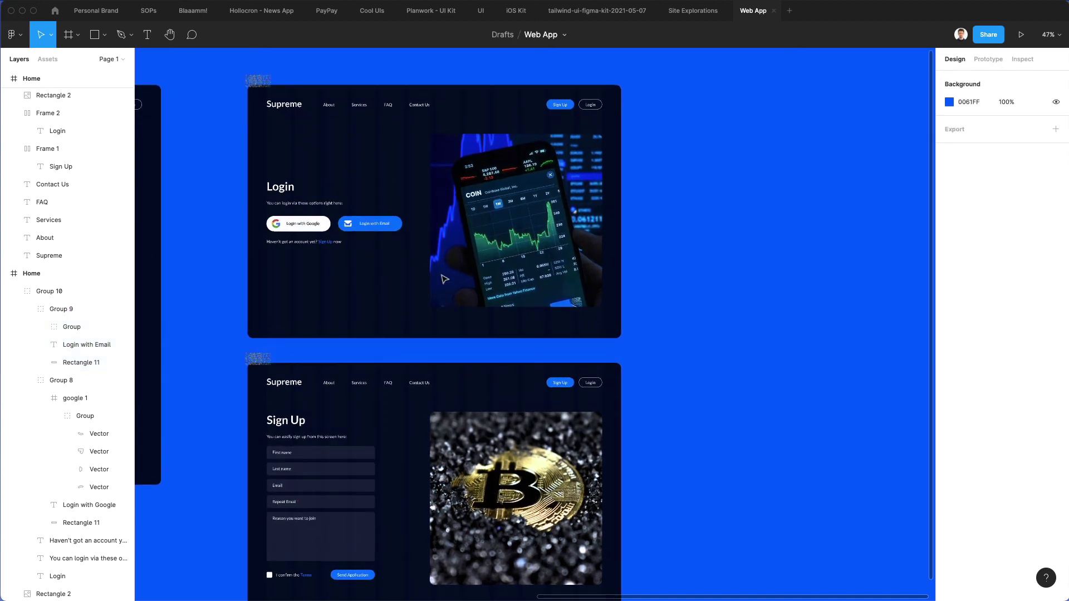
{"action": "scroll", "coordinate": [444, 279], "scroll_direction": "down", "scroll_amount": 2}
{"action": "scroll", "coordinate": [444, 279], "scroll_direction": "up", "scroll_amount": 1}
{"action": "scroll", "coordinate": [444, 279], "scroll_direction": "left", "scroll_amount": 2}
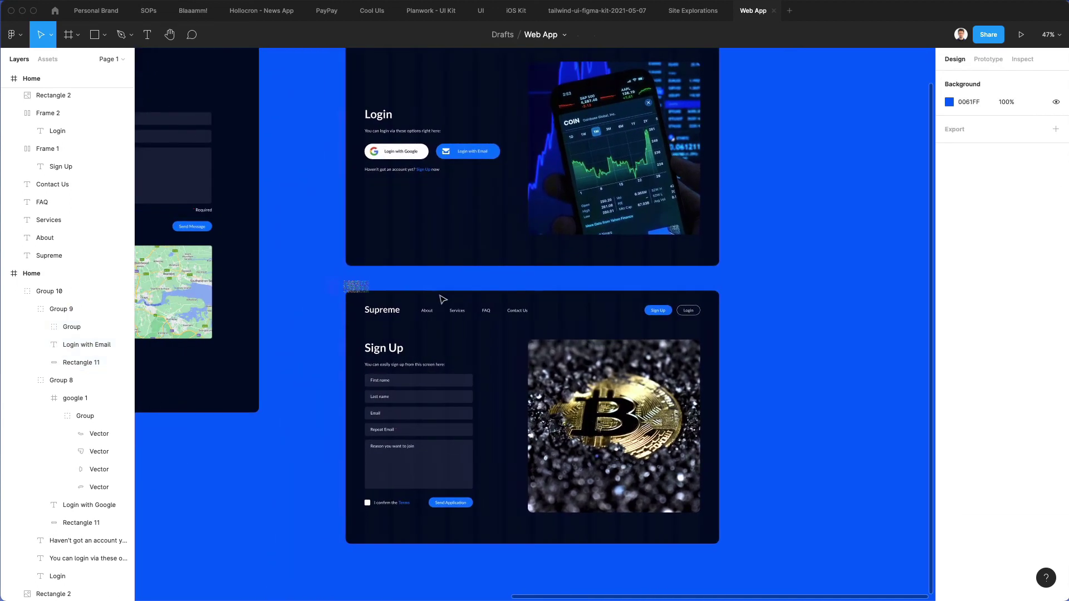